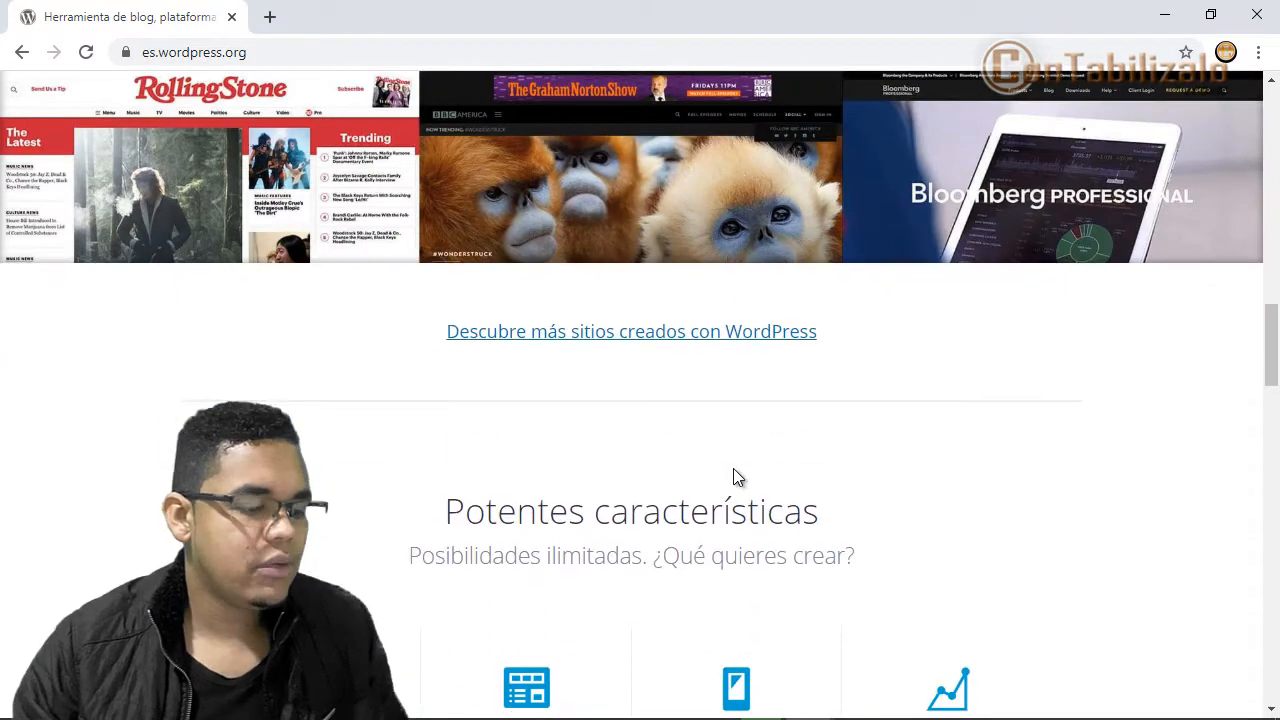
scroll(733, 468, "down", 2)
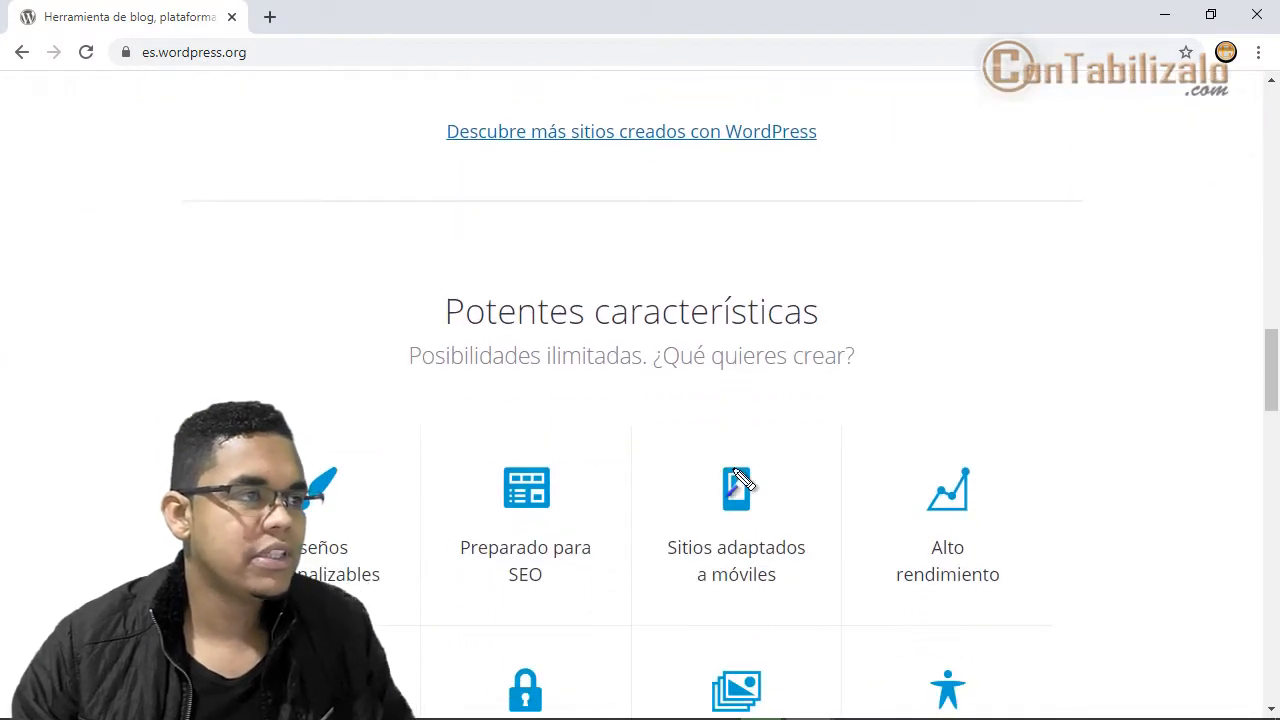
- Scroll the es.wordpress.org home page down to 'Primeros pasos con WordPress', marking the site address
left_click_drag(130, 44, 277, 70)
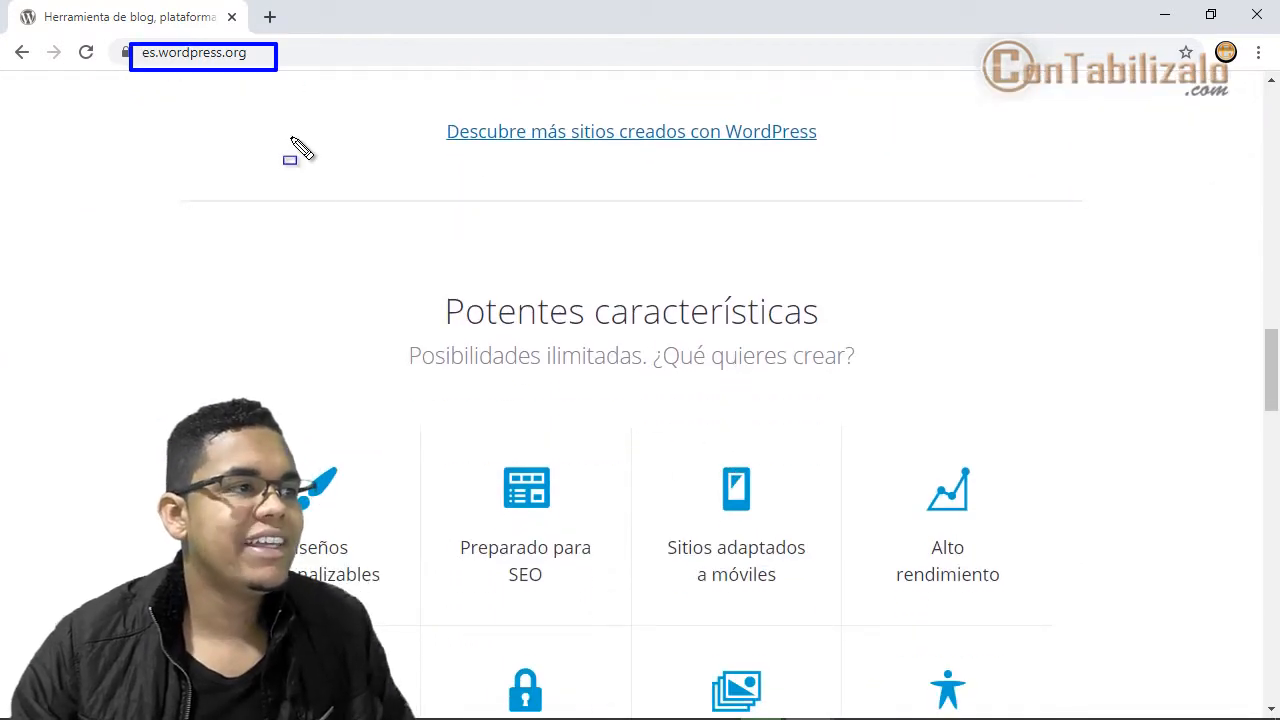
left_click_drag(290, 265, 152, 63)
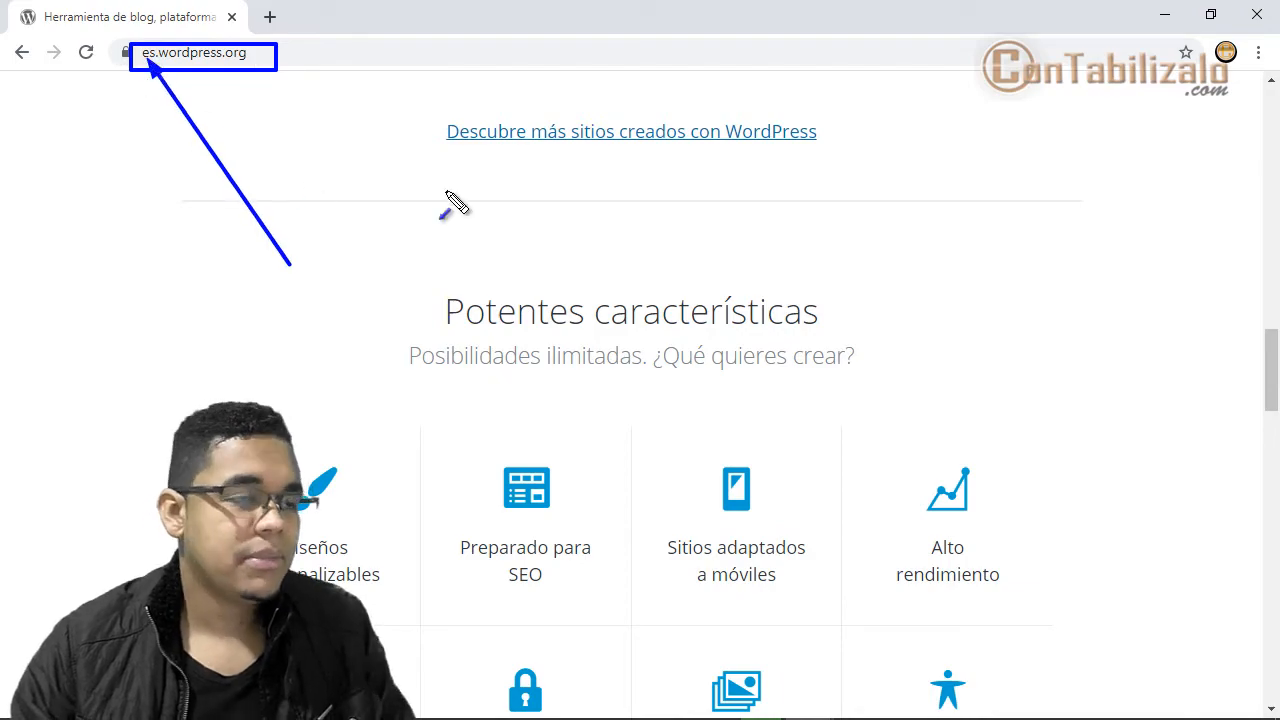
scroll(544, 405, "down", 12)
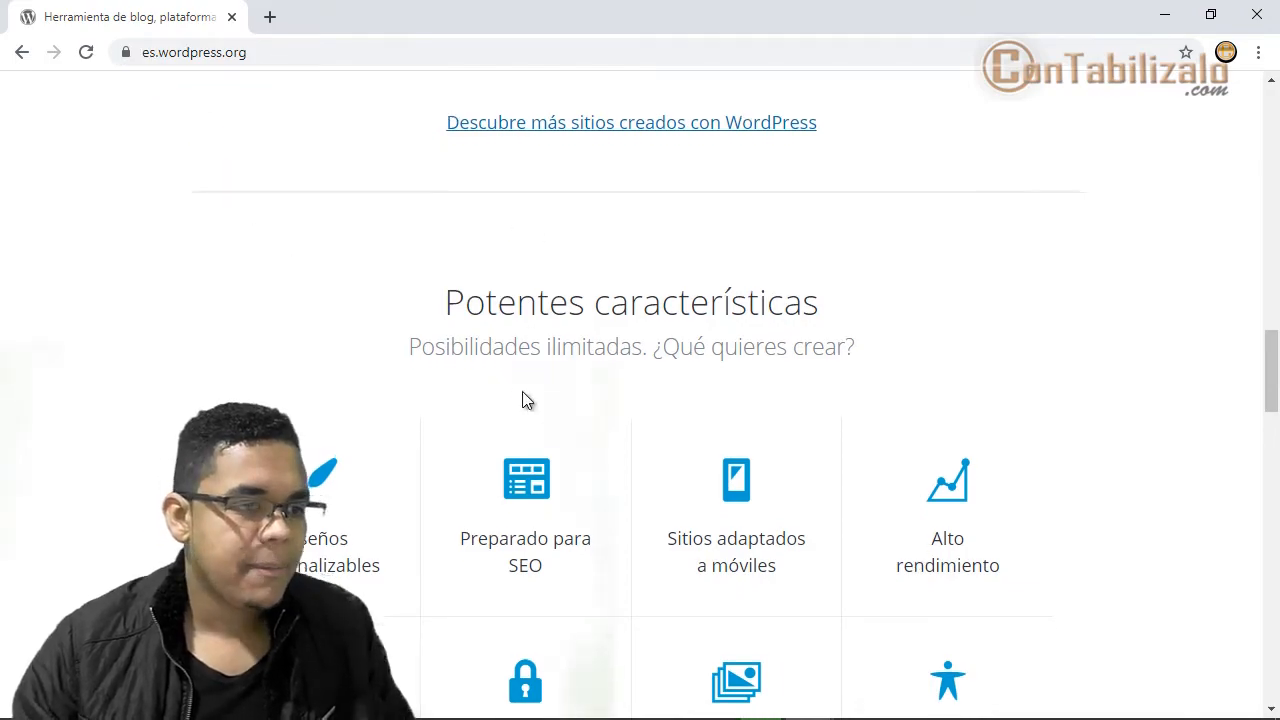
scroll(526, 400, "down", 1)
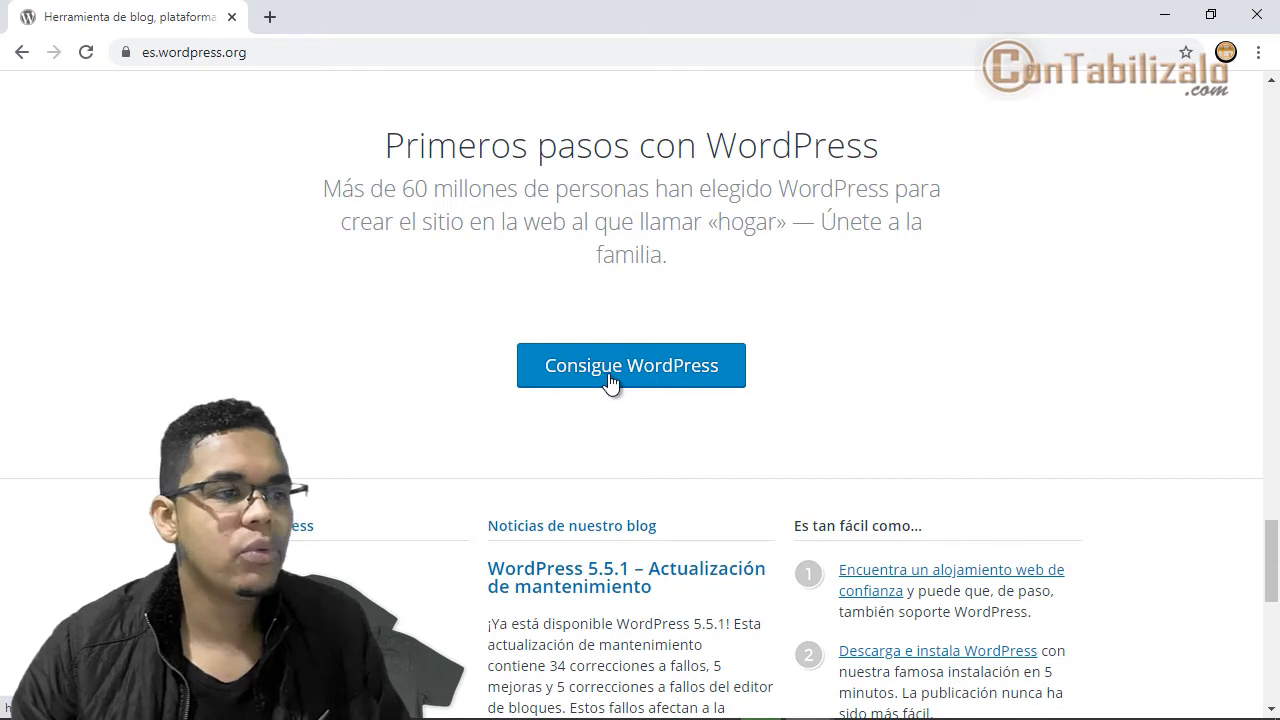
- Download WordPress 5.5.1 as wordpress-5.5.1-es_ES.zip and show it in the Descargas folder
left_click(610, 380)
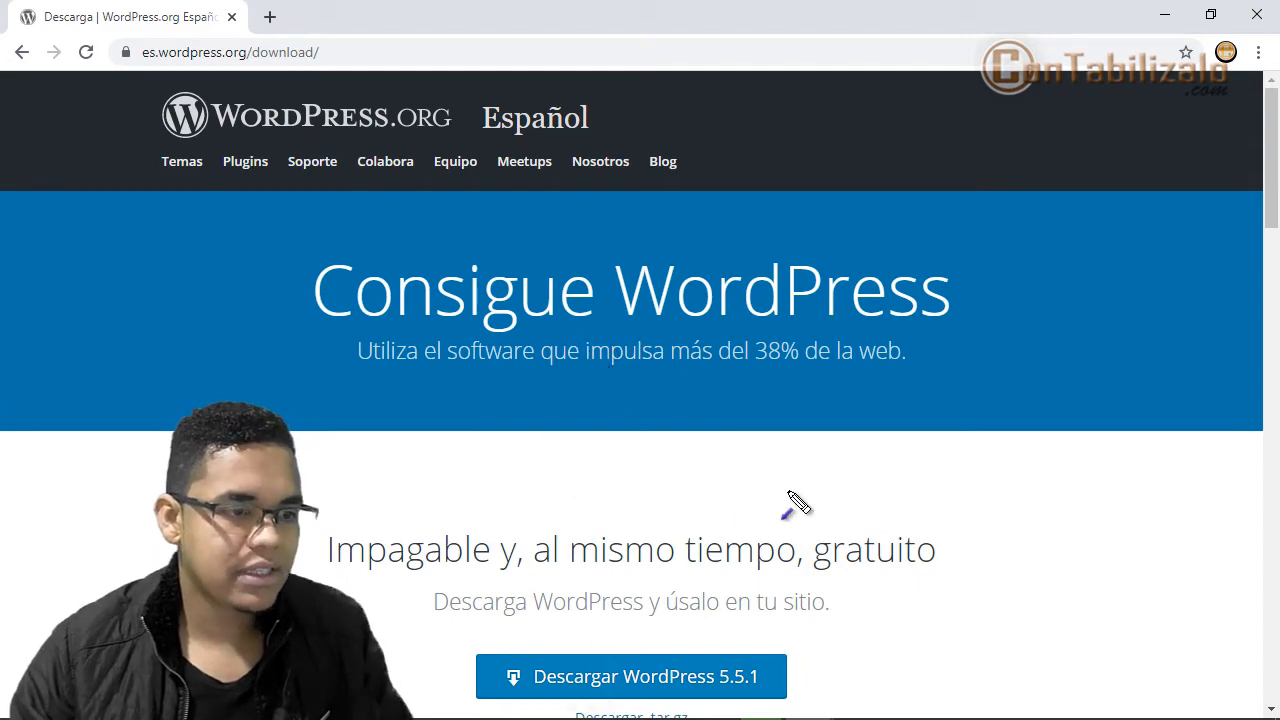
left_click_drag(790, 492, 700, 650)
left_click(643, 679)
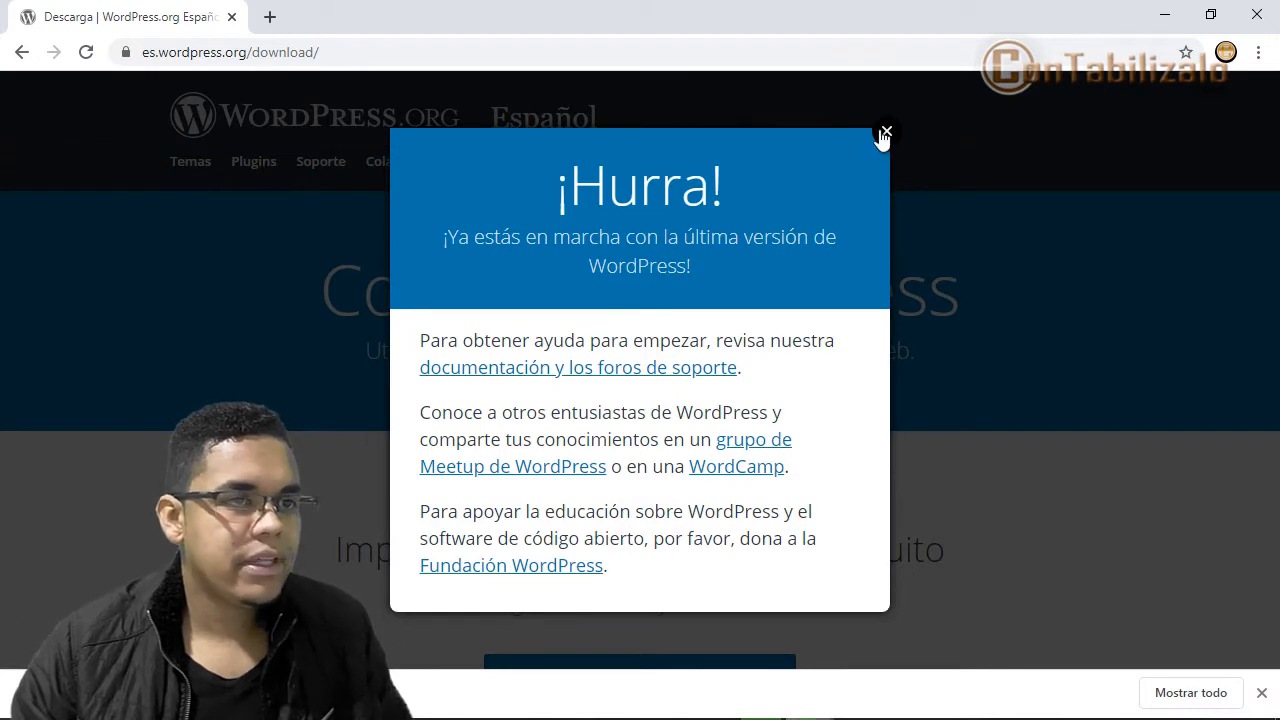
left_click(884, 135)
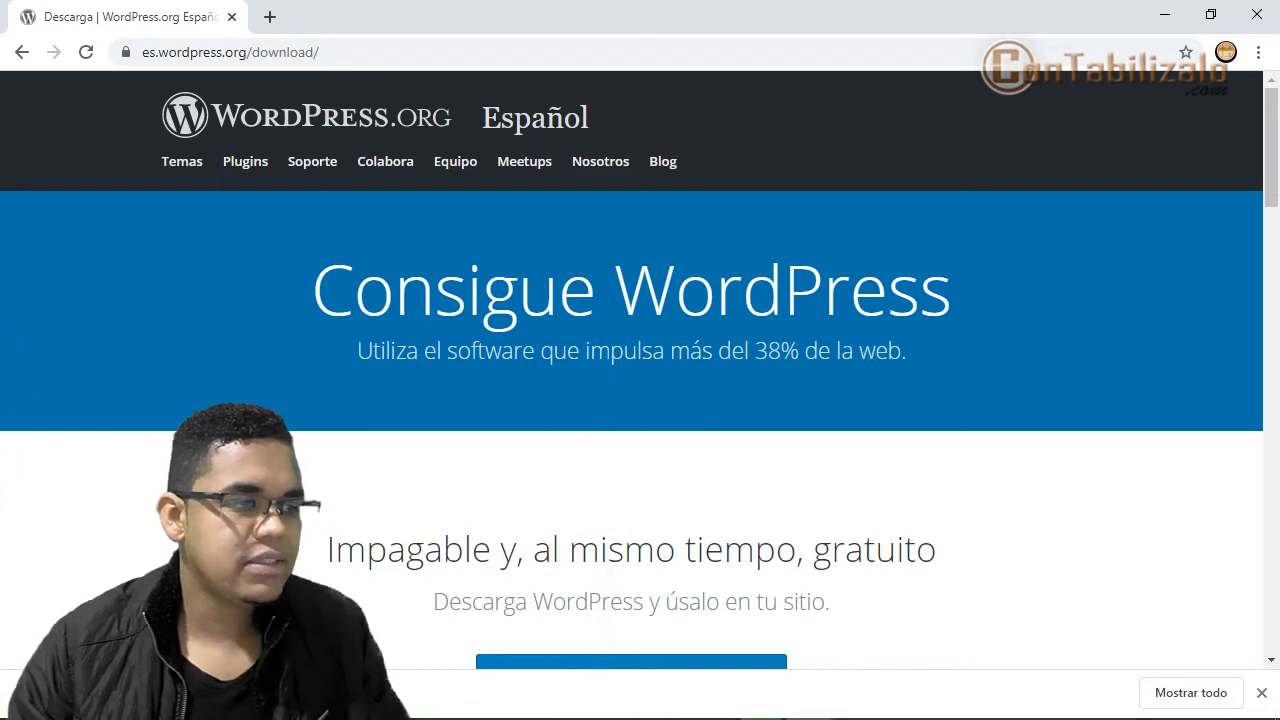
left_click(225, 692)
left_click(285, 624)
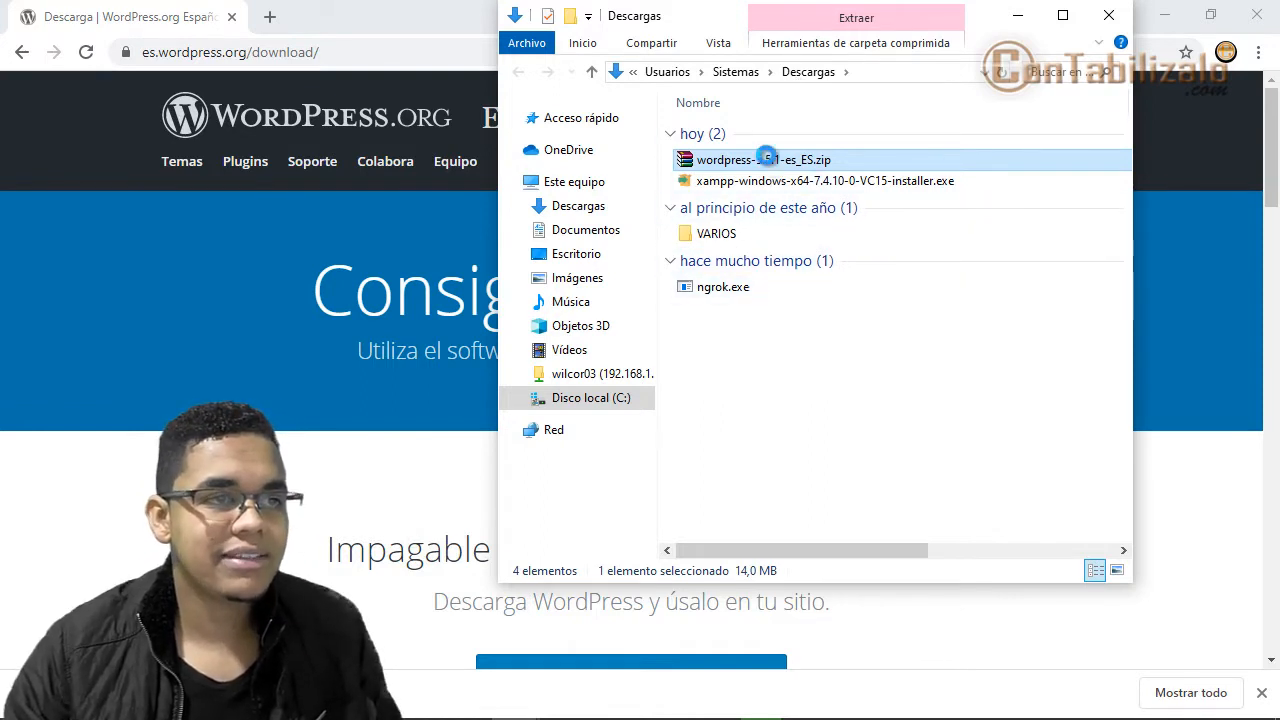
- Cut wordpress-5.5.1-es_ES.zip from Descargas and navigate to Disco local (C:)
right_click(768, 163)
left_click(751, 319)
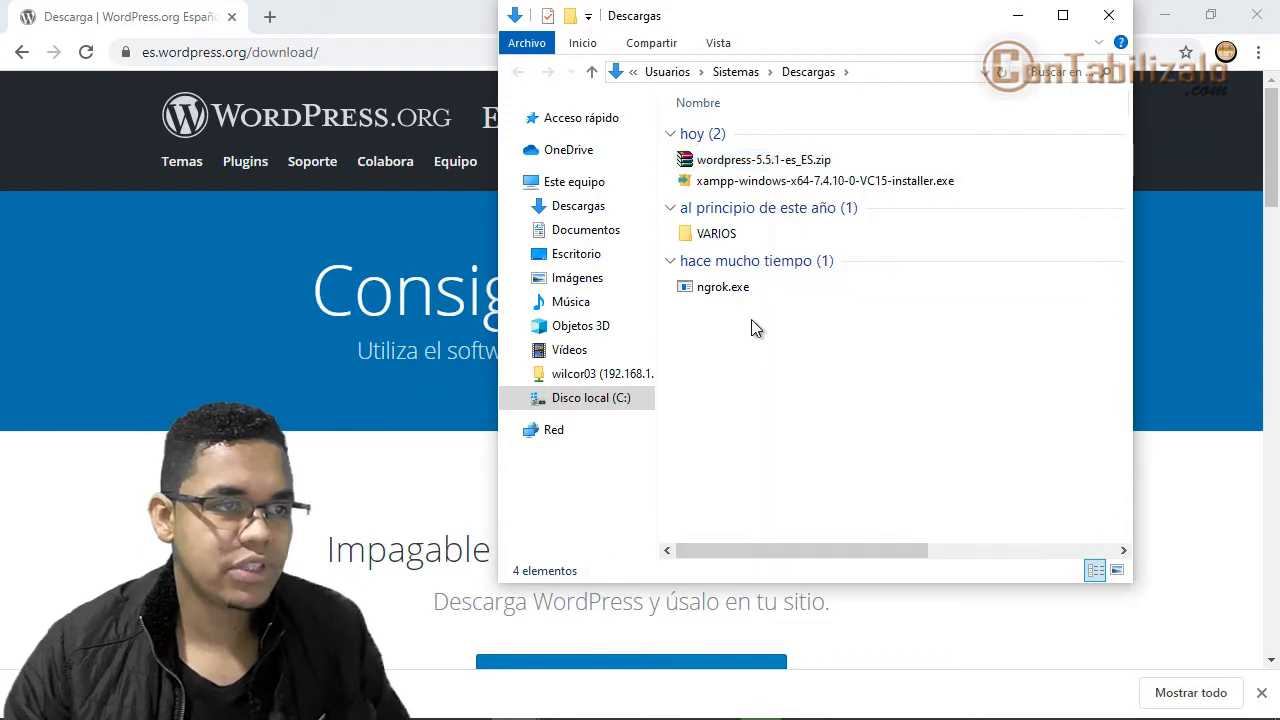
left_click_drag(668, 139, 874, 177)
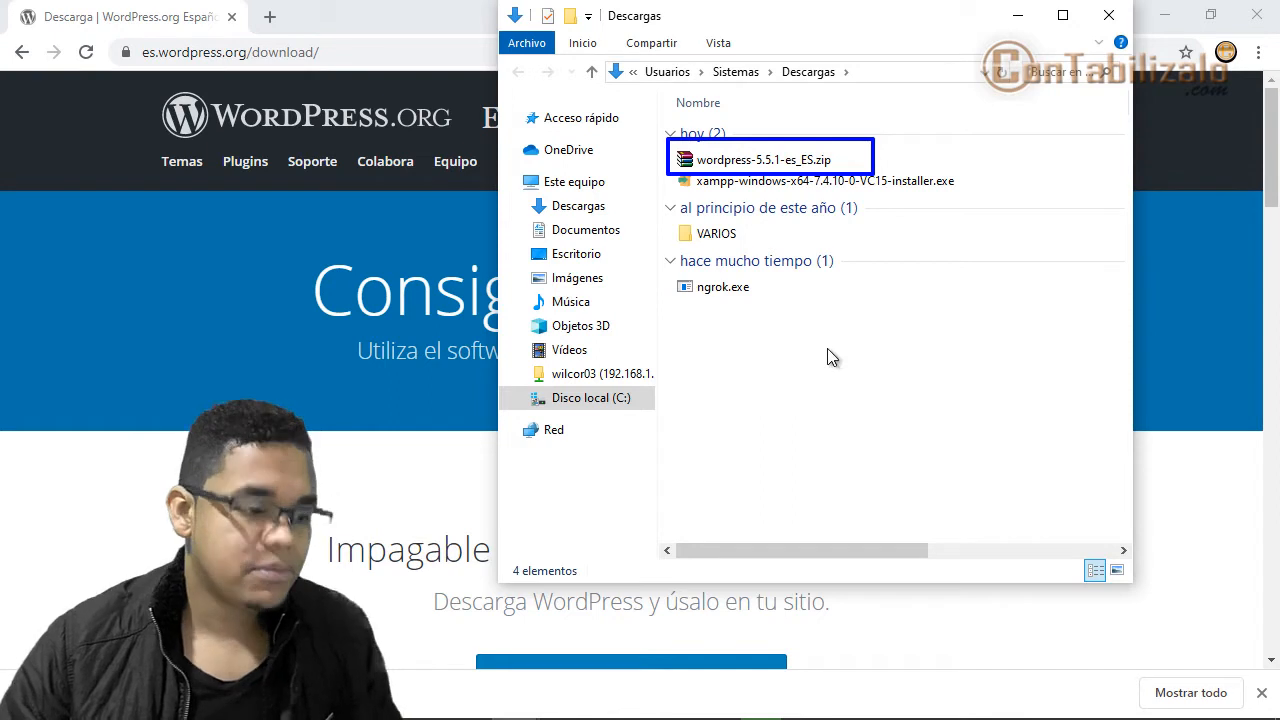
left_click(775, 162)
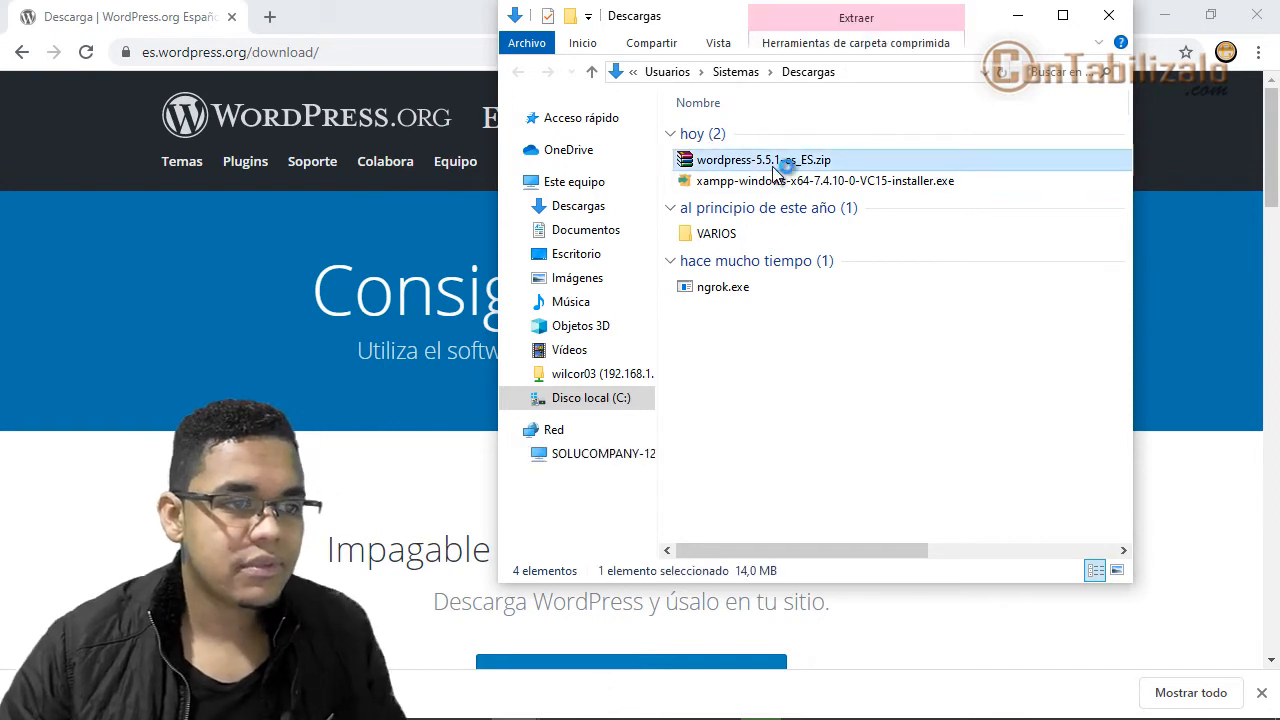
right_click(773, 166)
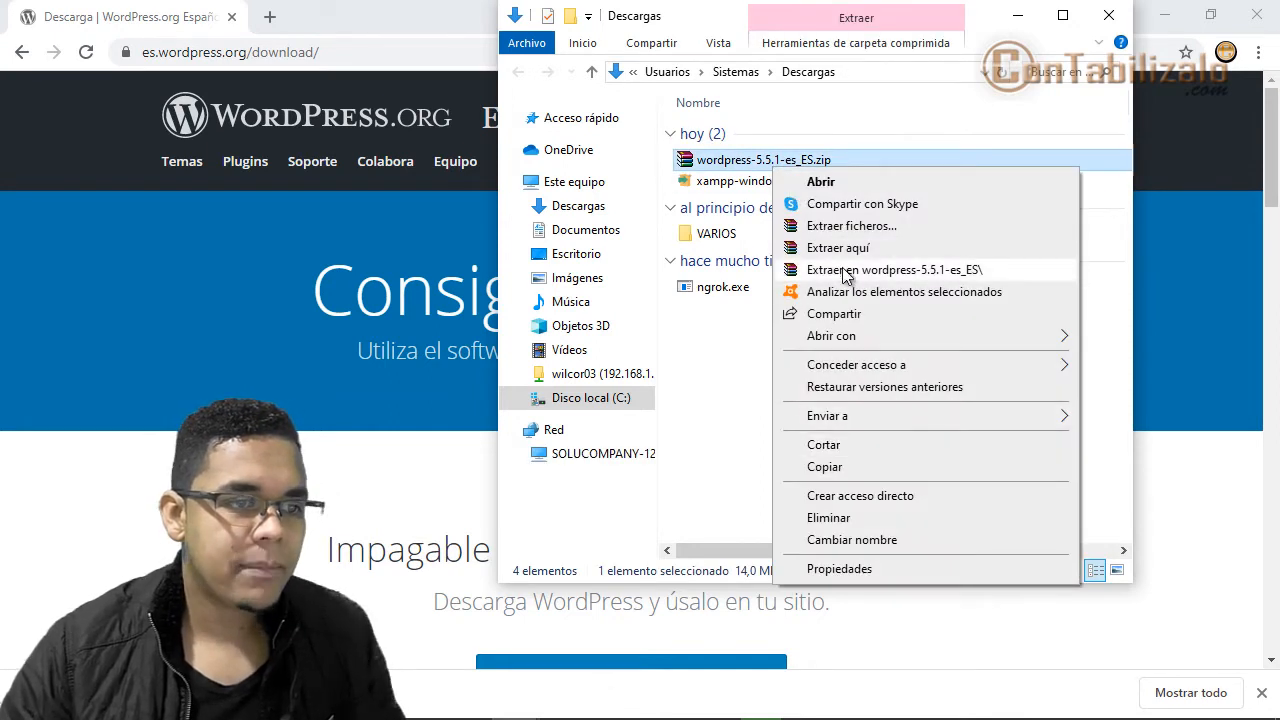
left_click(836, 446)
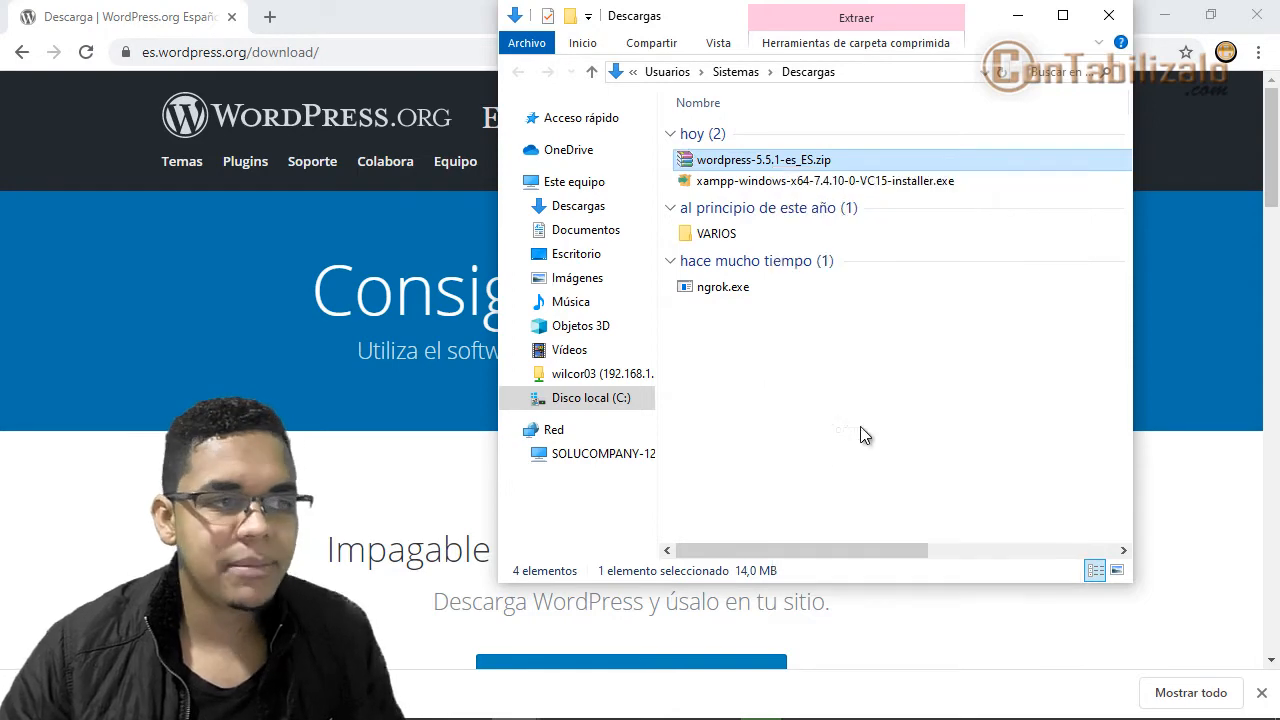
left_click(598, 405)
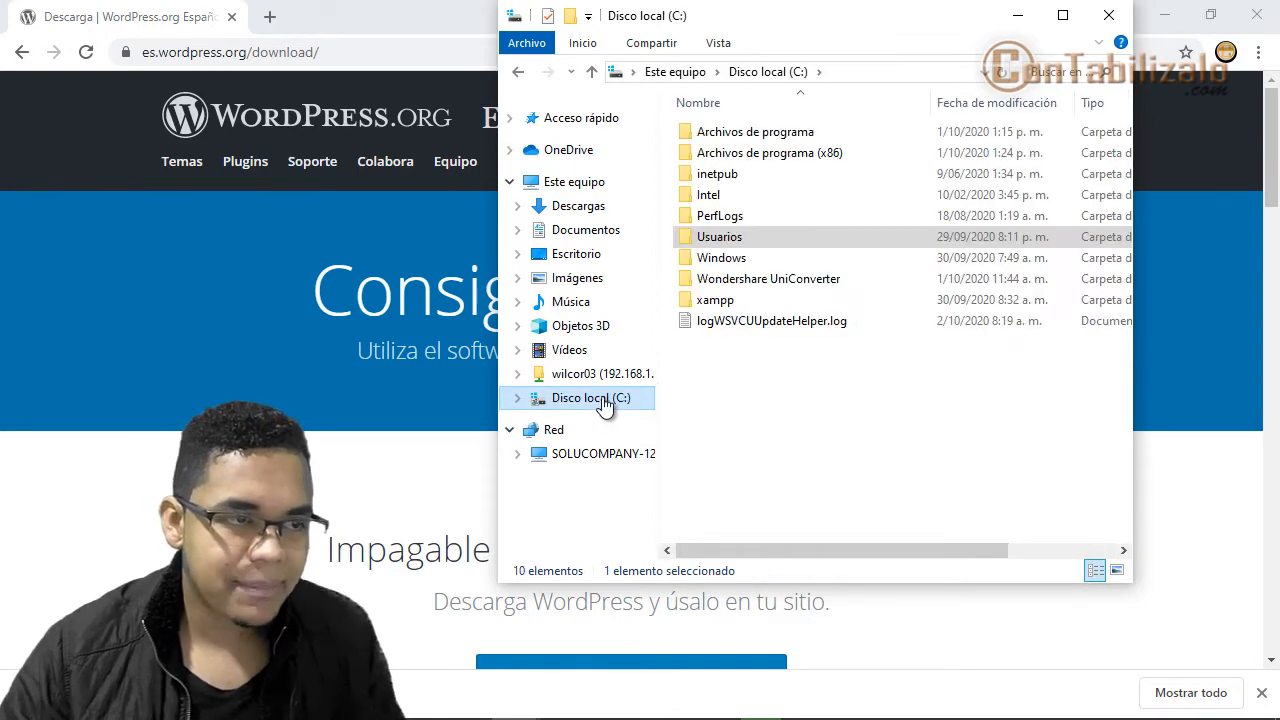
- Open C:\xampp\htdocs and highlight its contents, including the mascotas_terminado folder
left_click(712, 302)
double_click(709, 305)
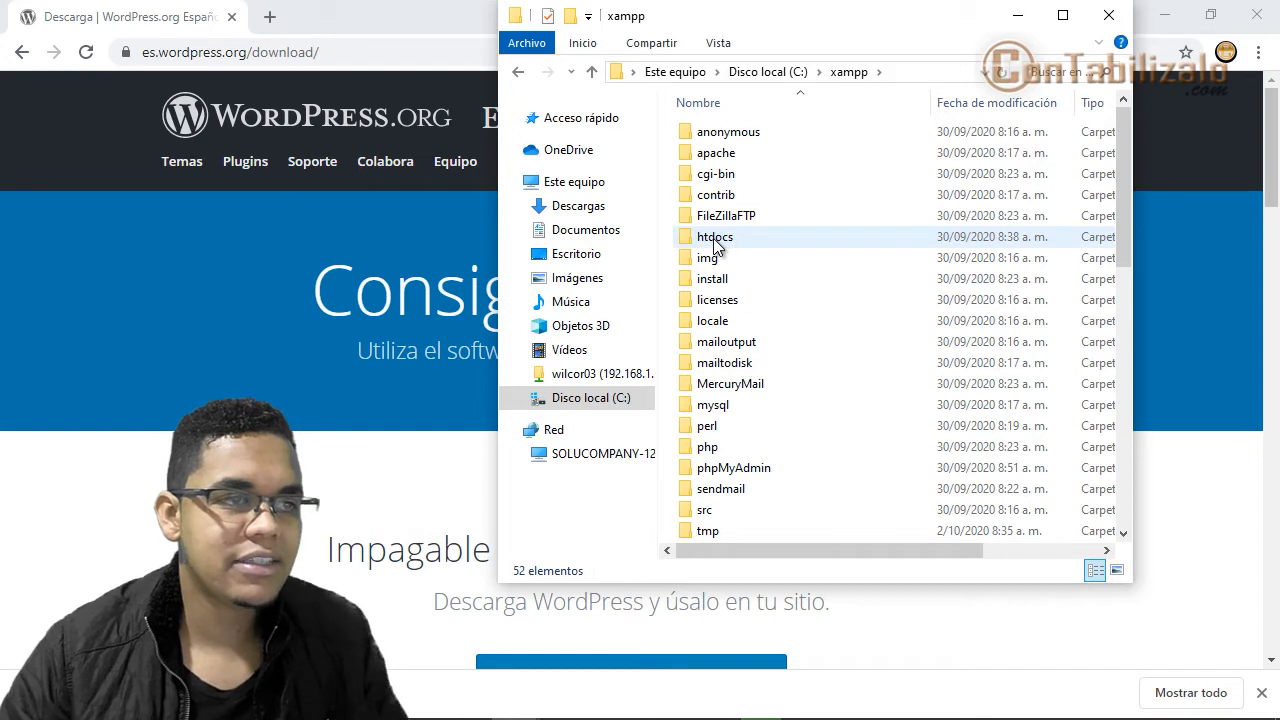
left_click_drag(688, 231, 756, 245)
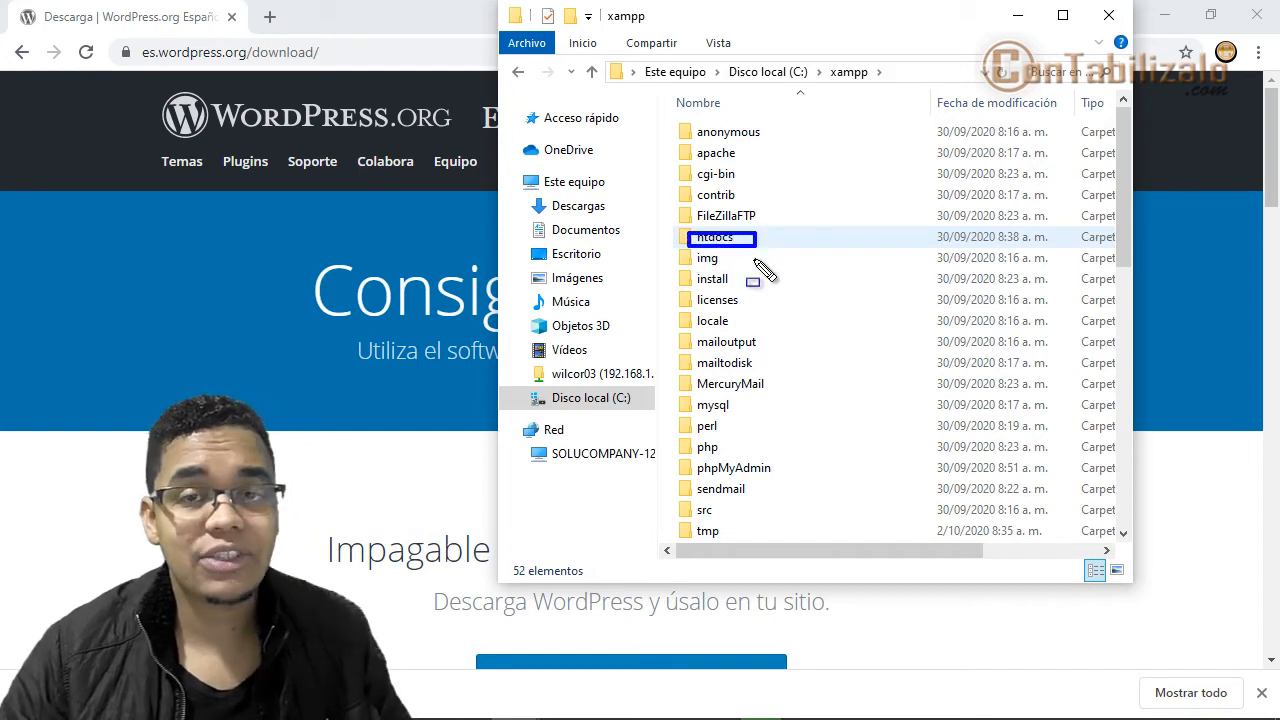
key("Escape")
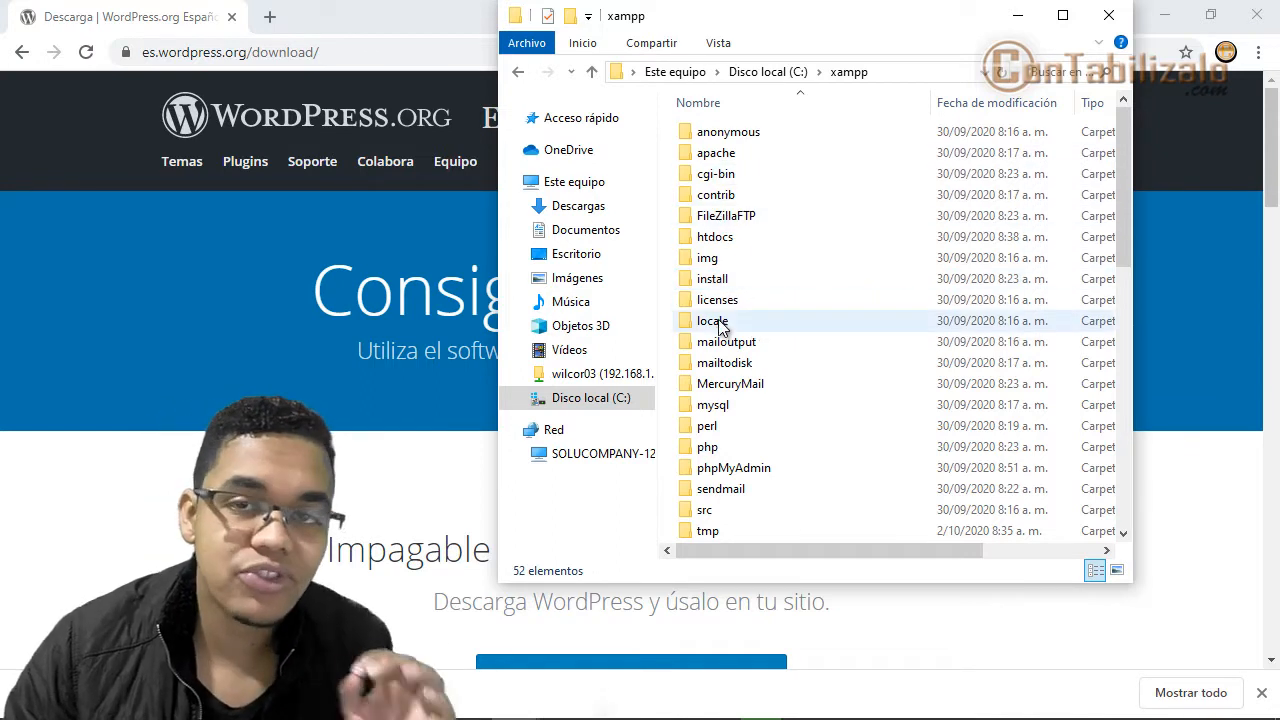
double_click(714, 240)
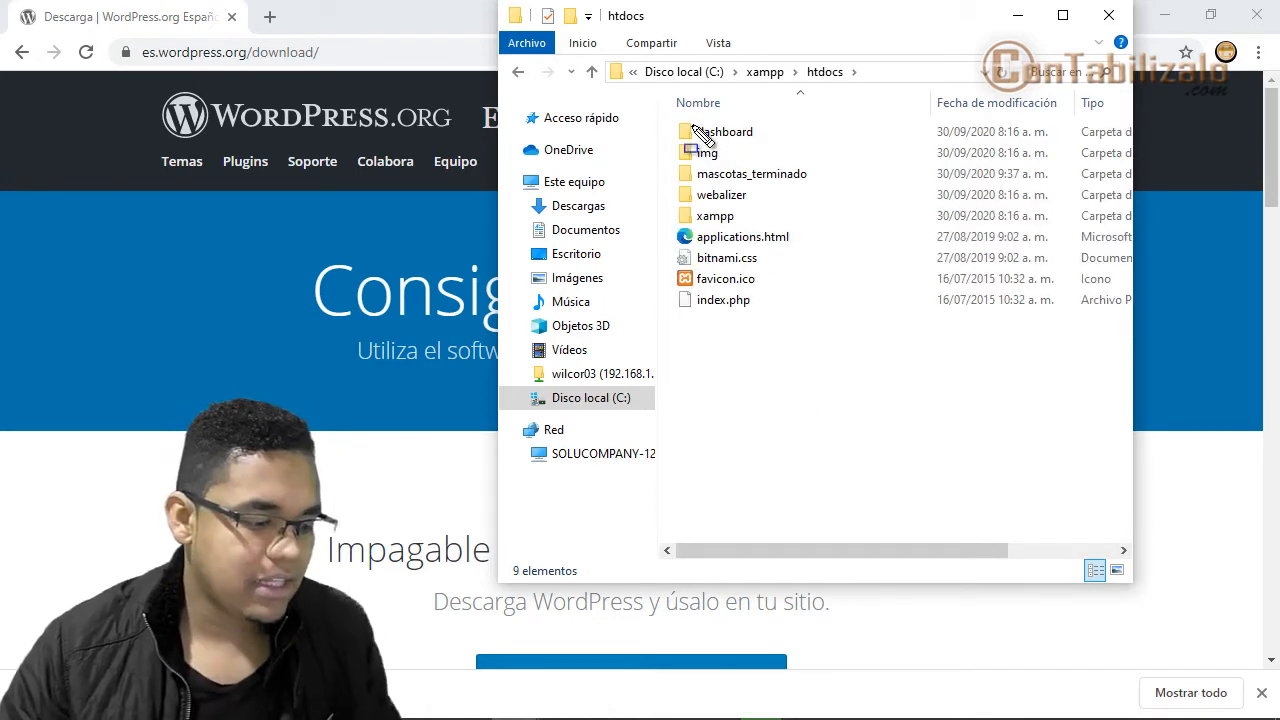
mouse_move(673, 105)
left_mouse_down()
mouse_move(823, 263)
mouse_move(824, 349)
left_mouse_up()
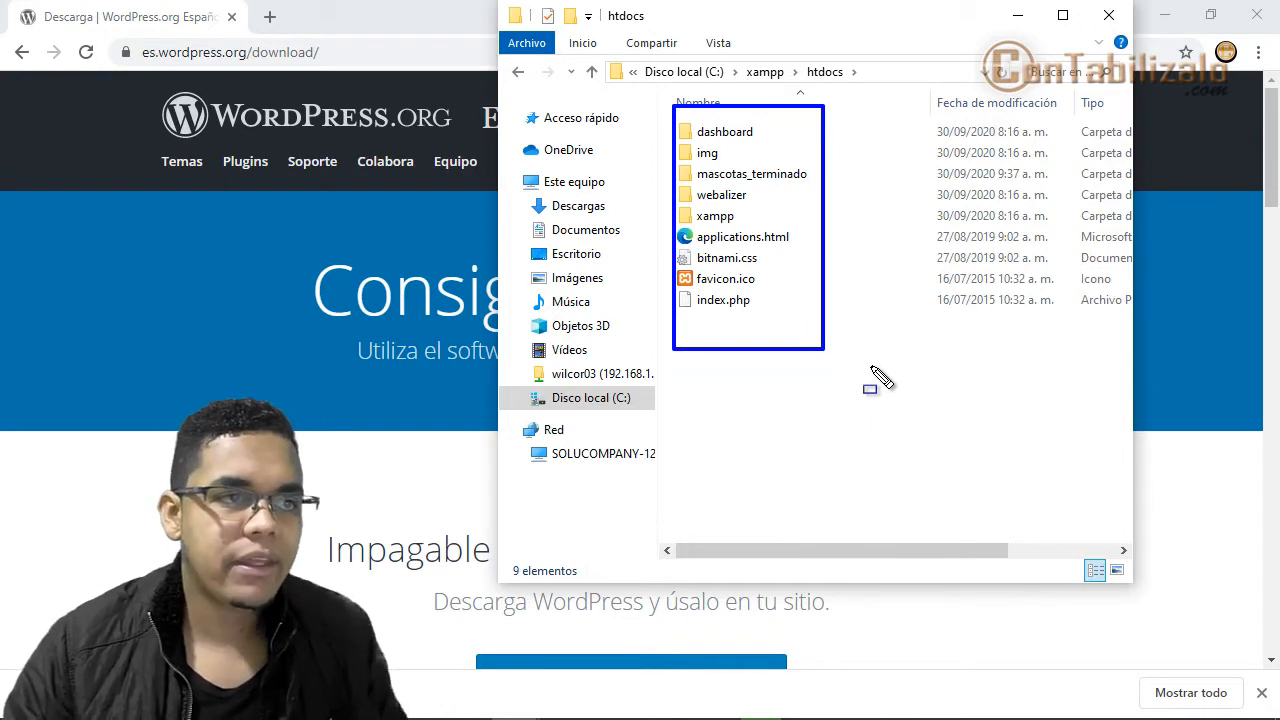
key("l")
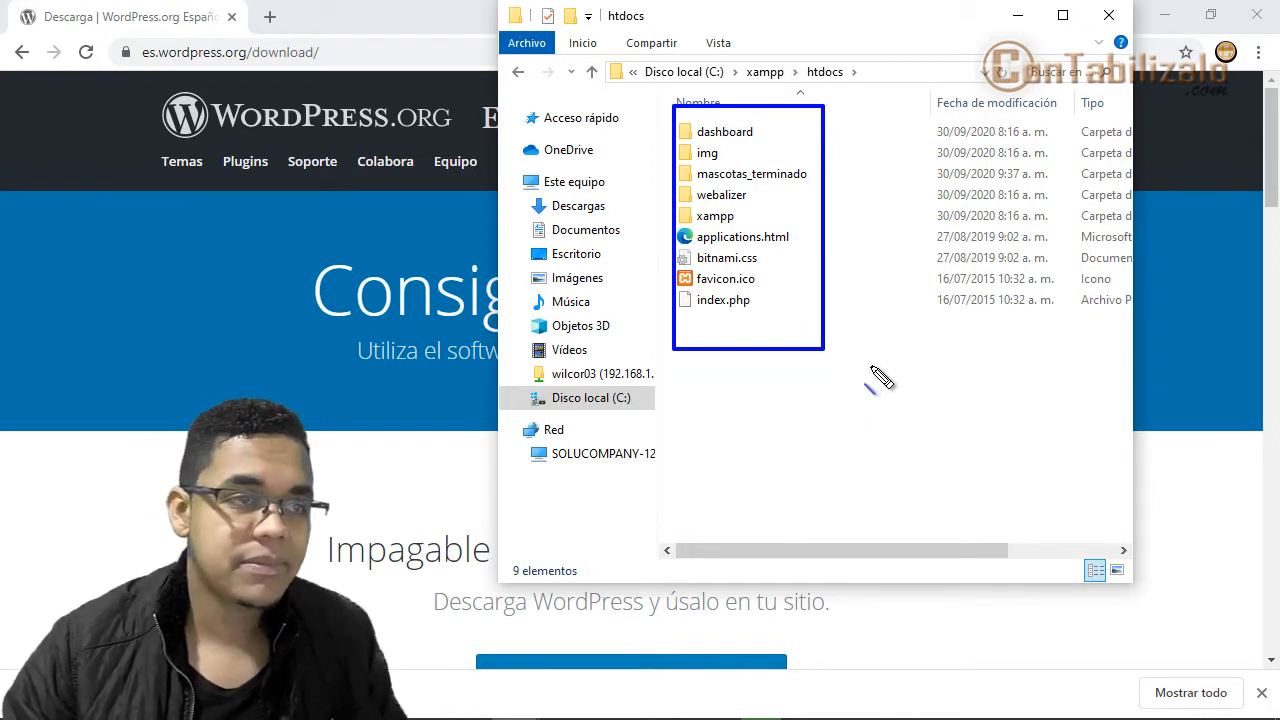
left_click_drag(688, 182, 806, 182)
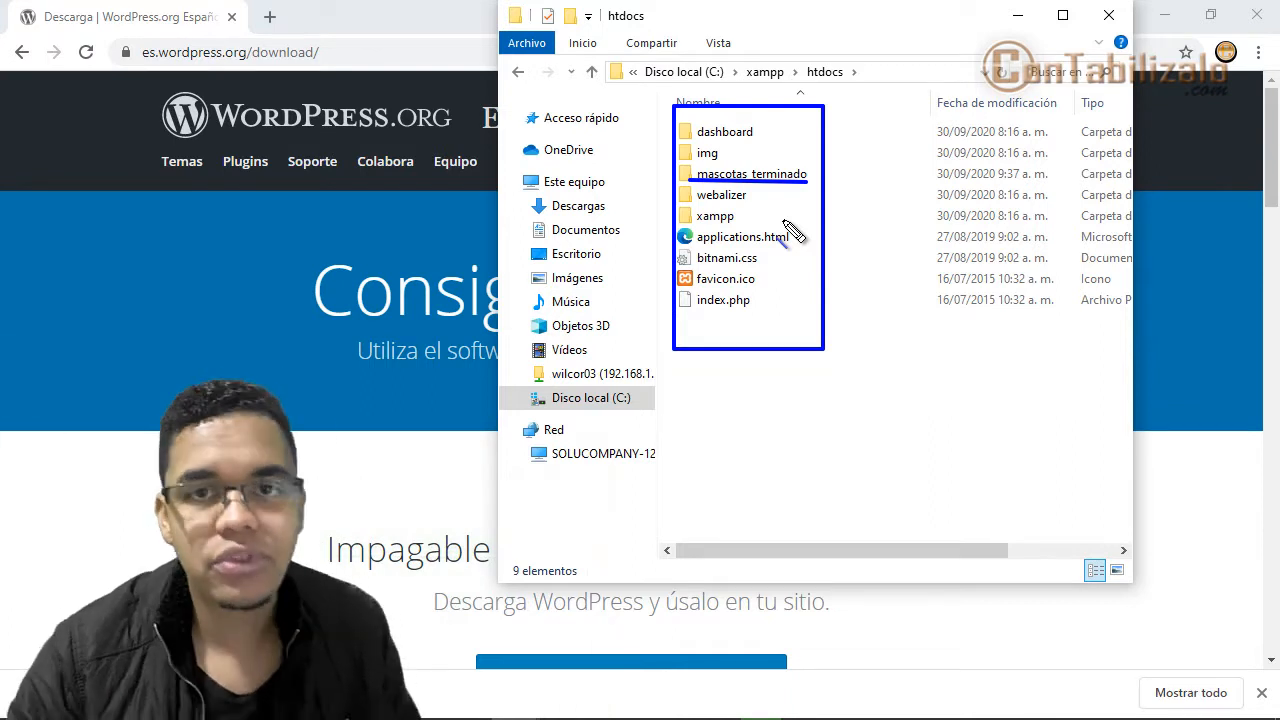
key("Escape")
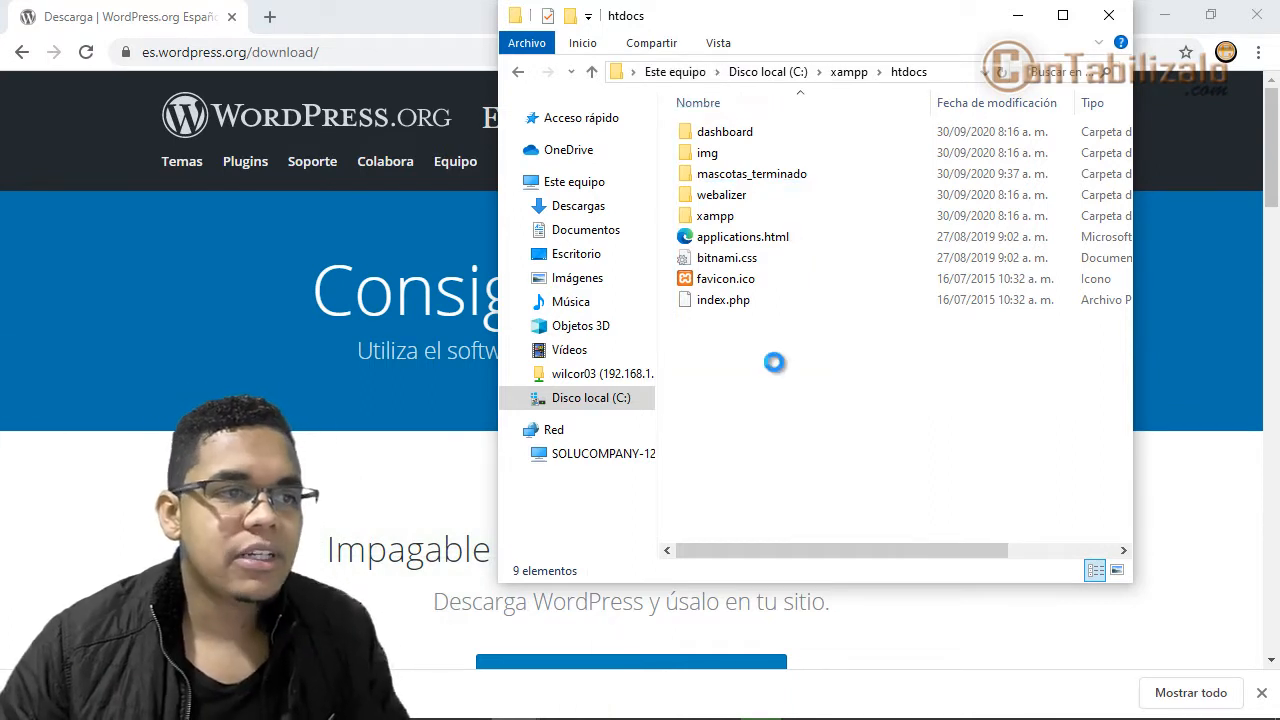
- Create a new folder in htdocs named mascotas
right_click(775, 362)
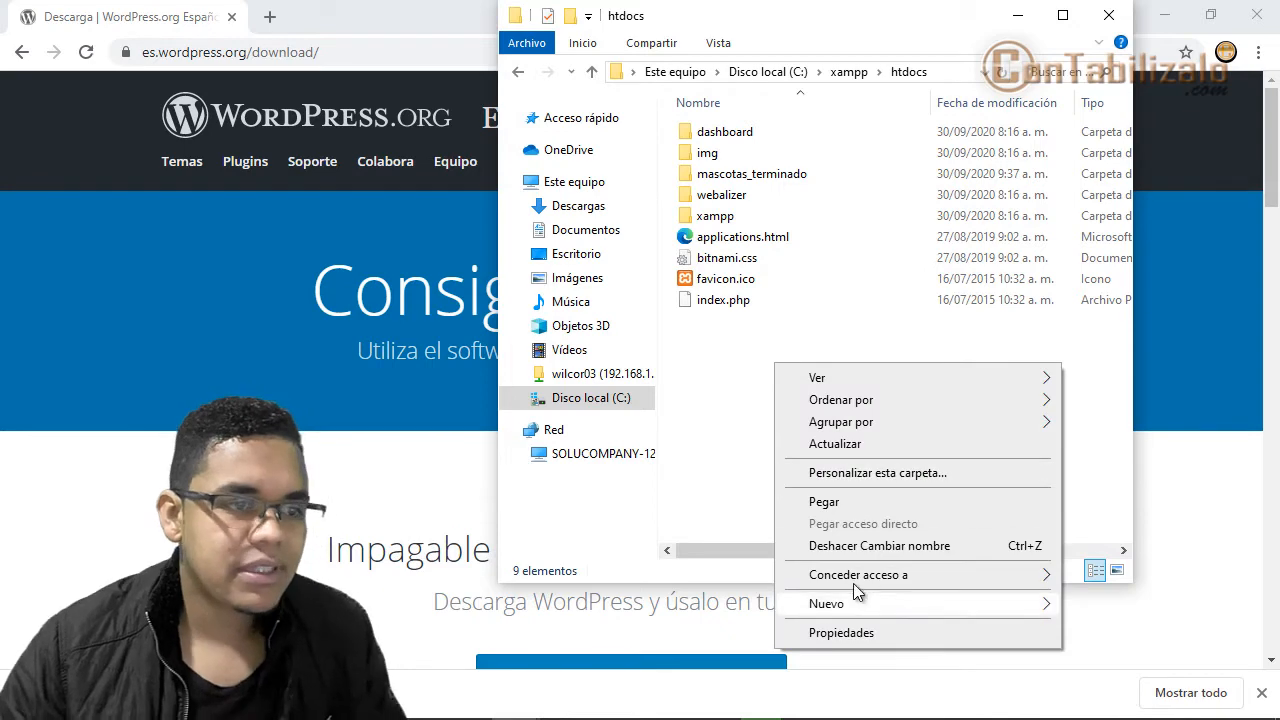
mouse_move(856, 603)
left_click(520, 329)
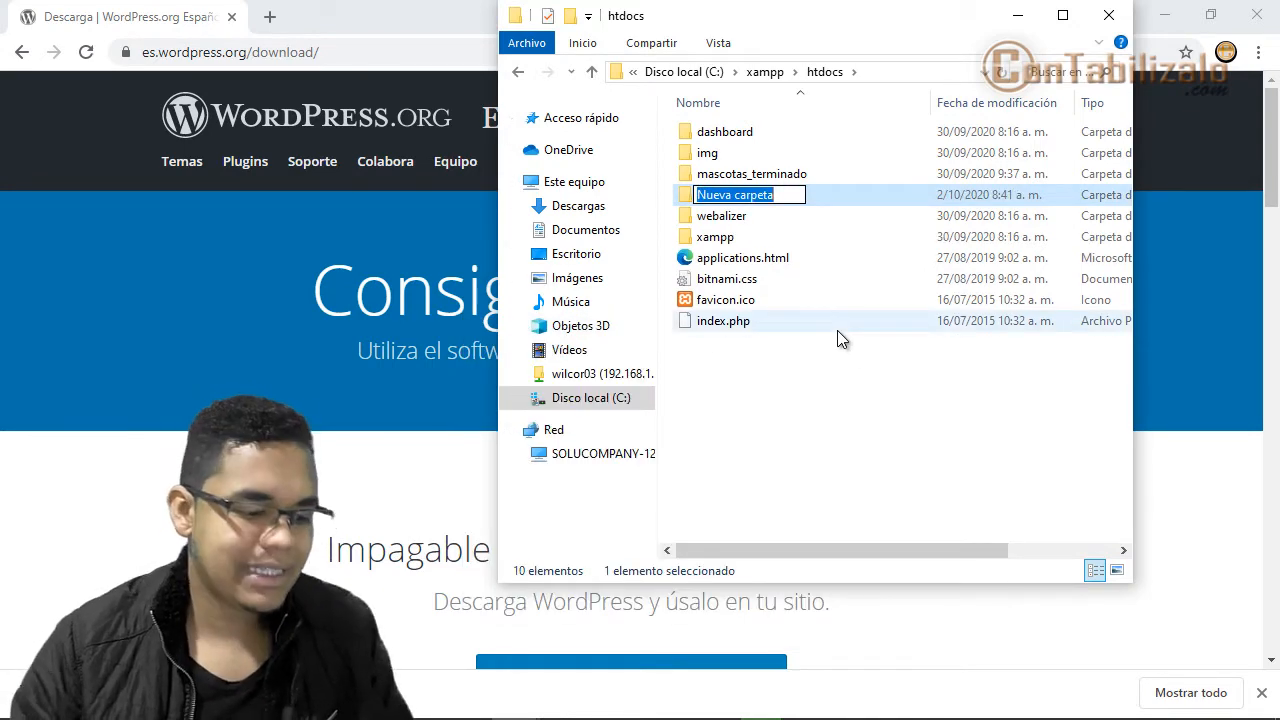
type("mascor")
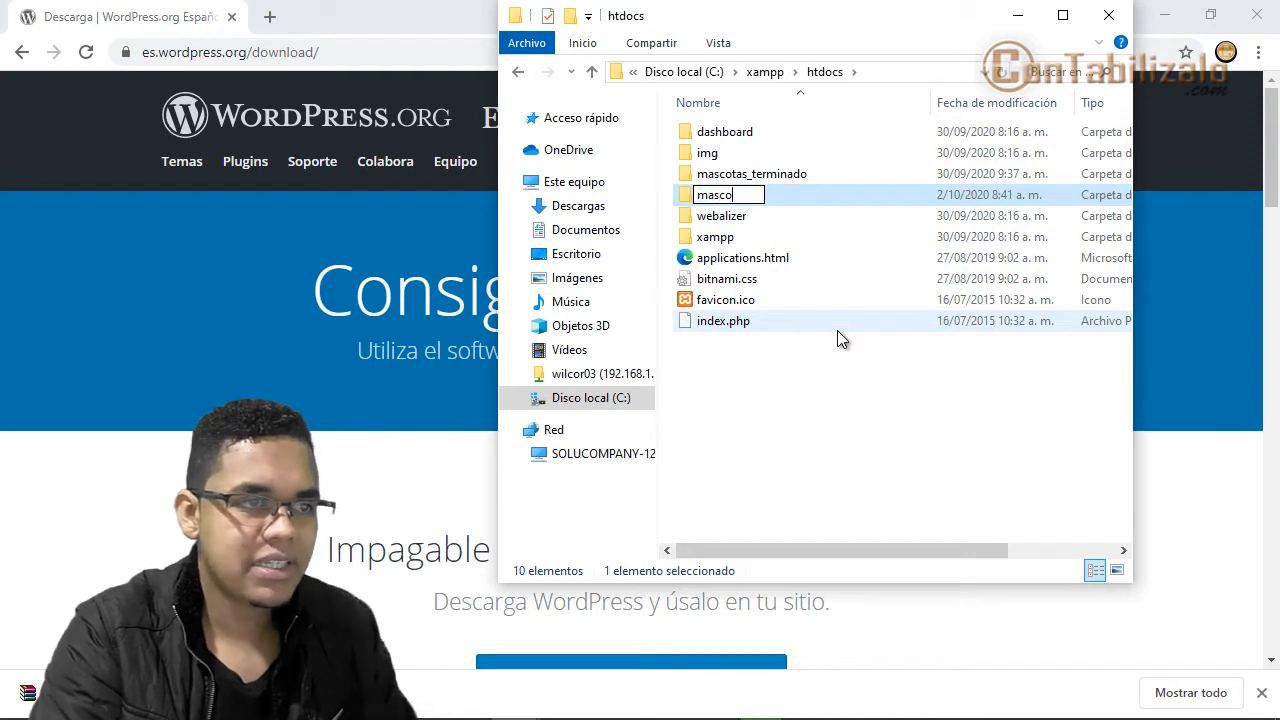
key("BackSpace")
type("tas")
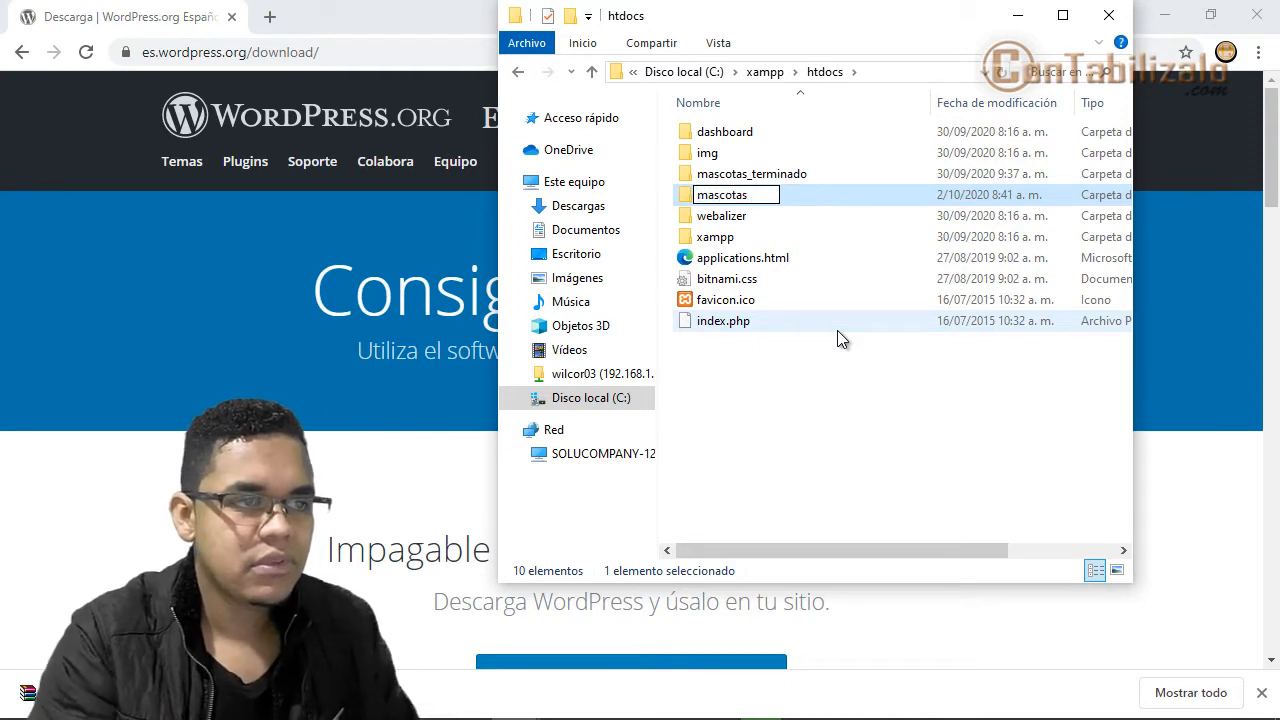
key("Return")
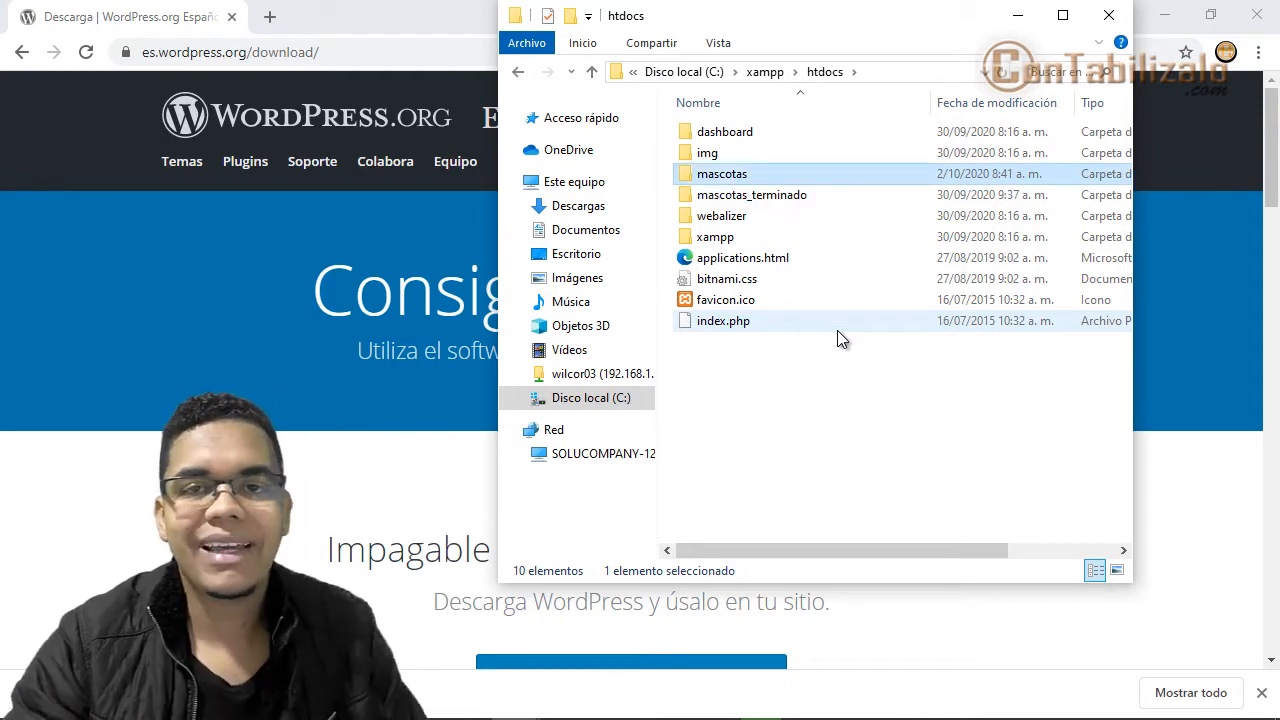
- Paste wordpress-5.5.1-es_ES.zip into mascotas and extract it there
double_click(690, 178)
right_click(740, 236)
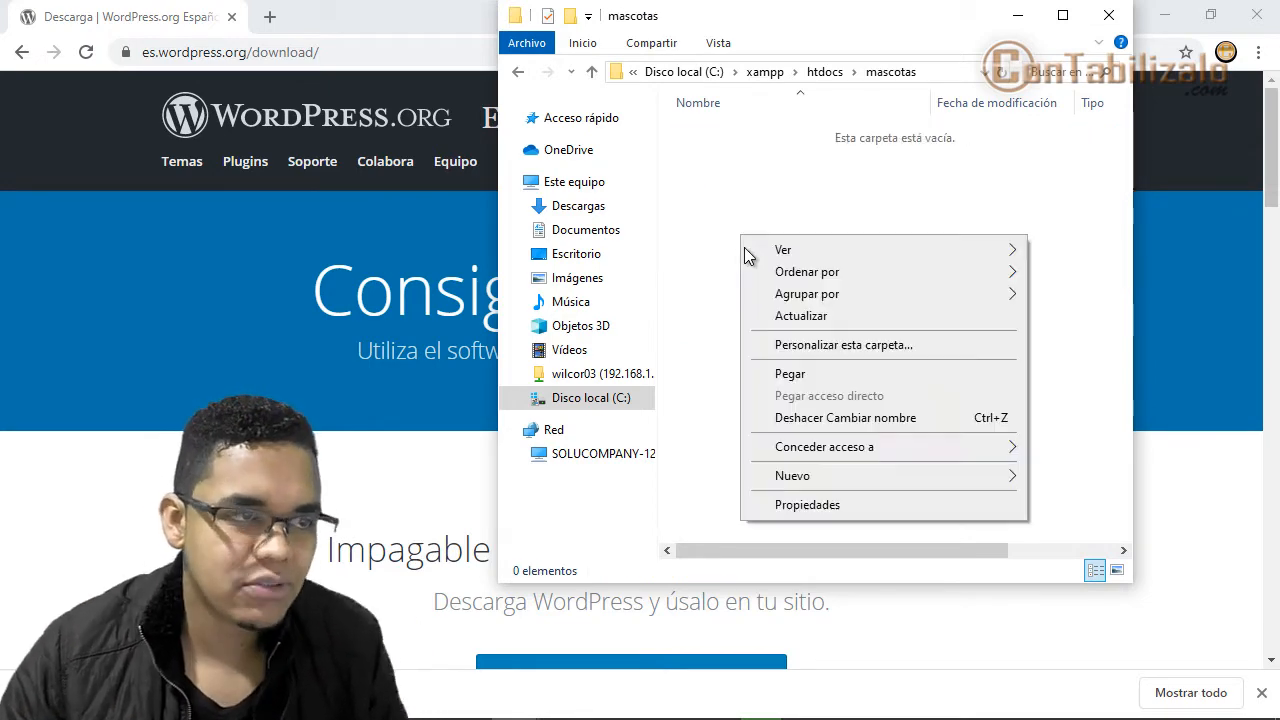
left_click(780, 371)
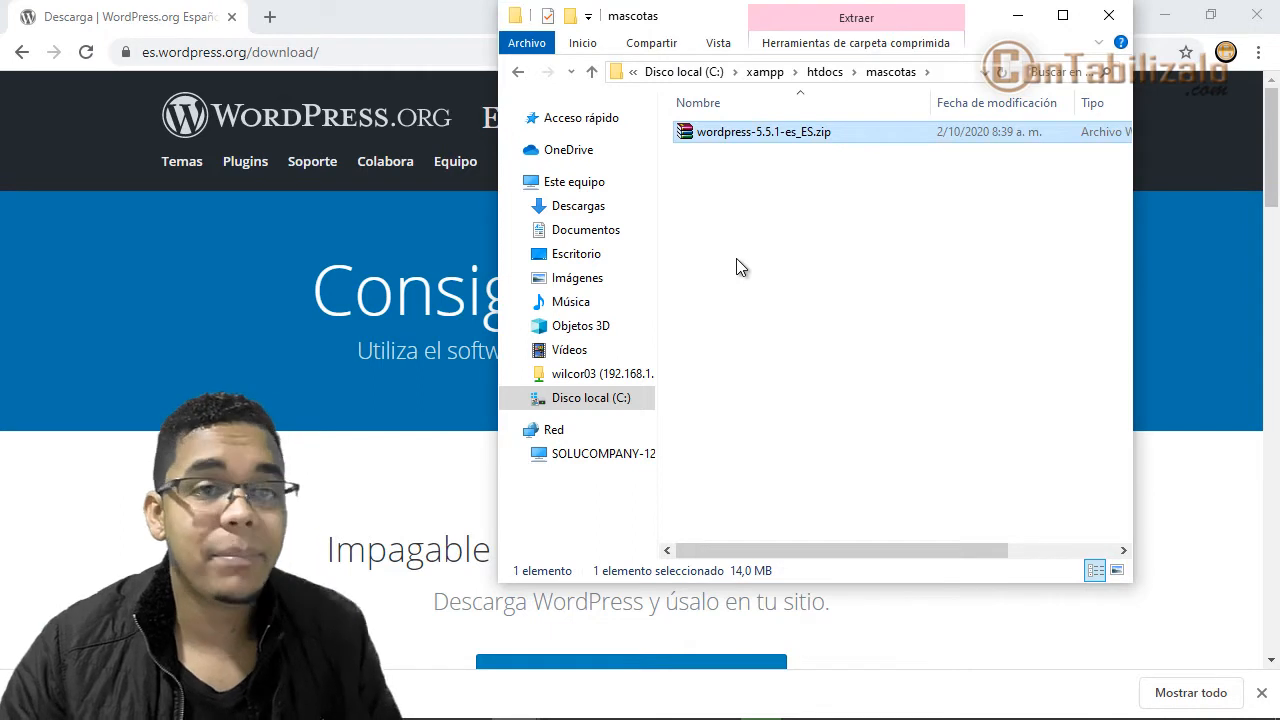
right_click(697, 137)
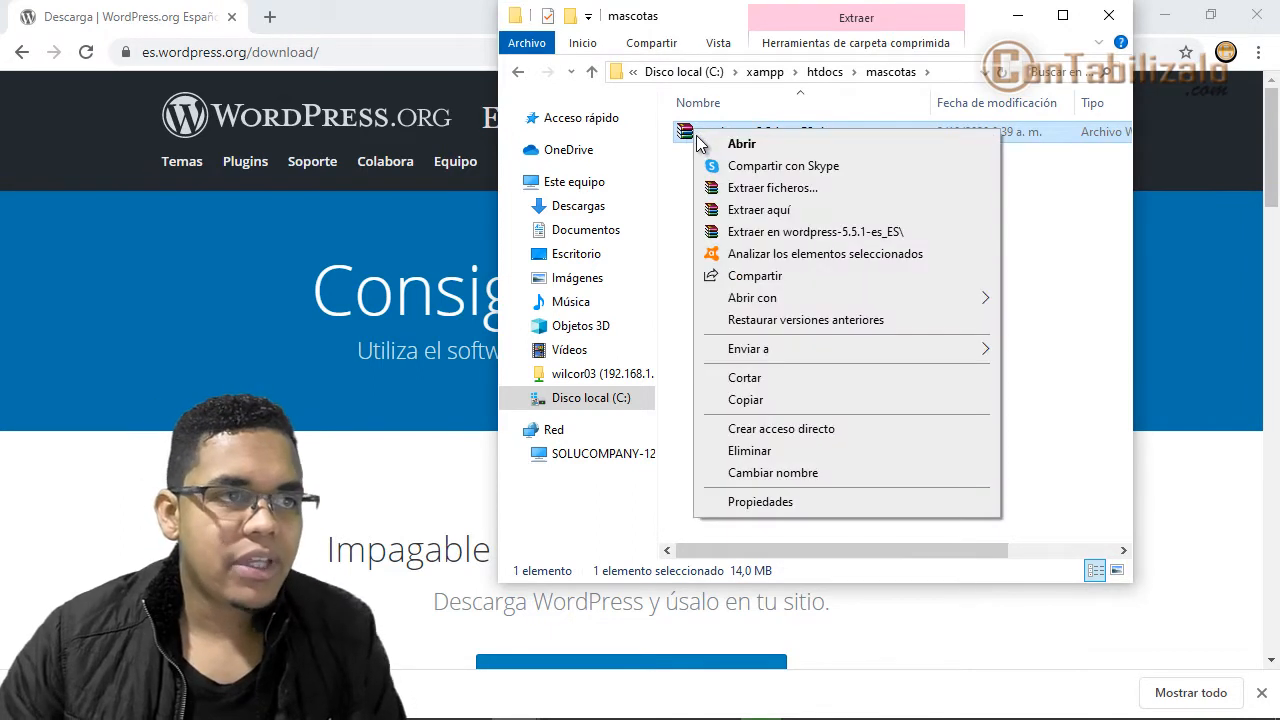
left_click(773, 212)
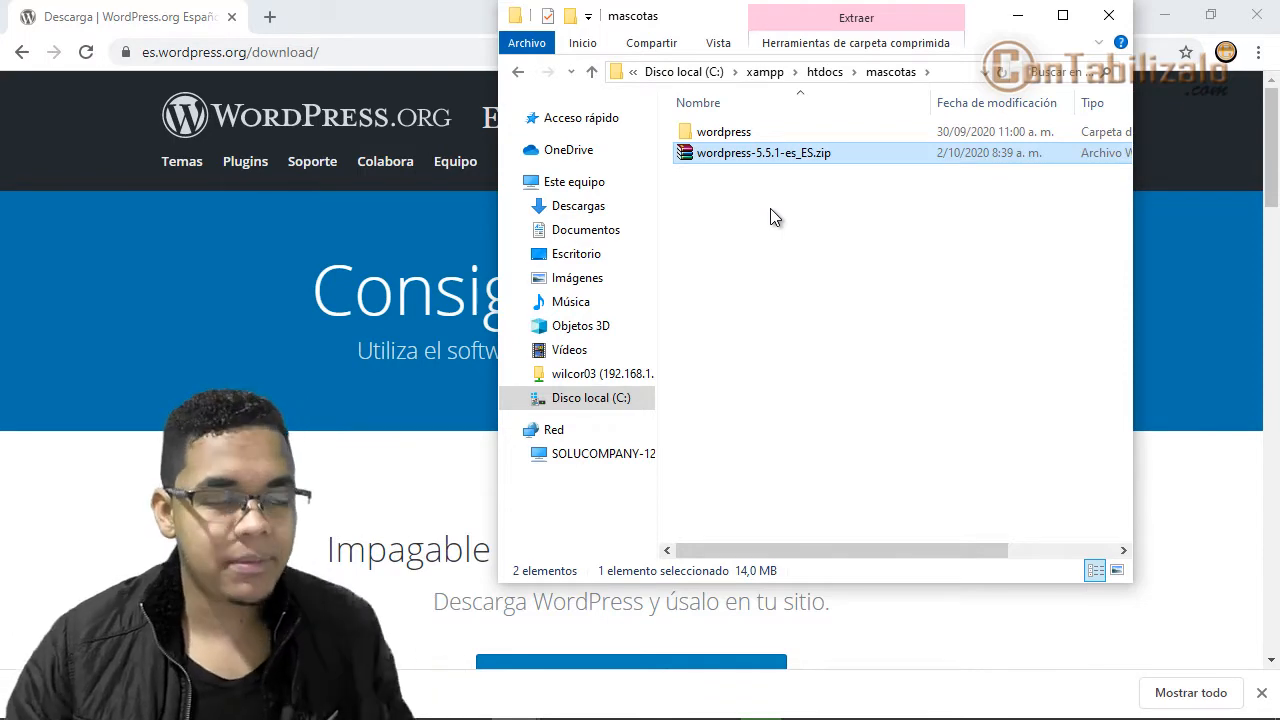
- Permanently delete the zip, then cut all 19 files inside the extracted wordpress folder
key("shift+Delete")
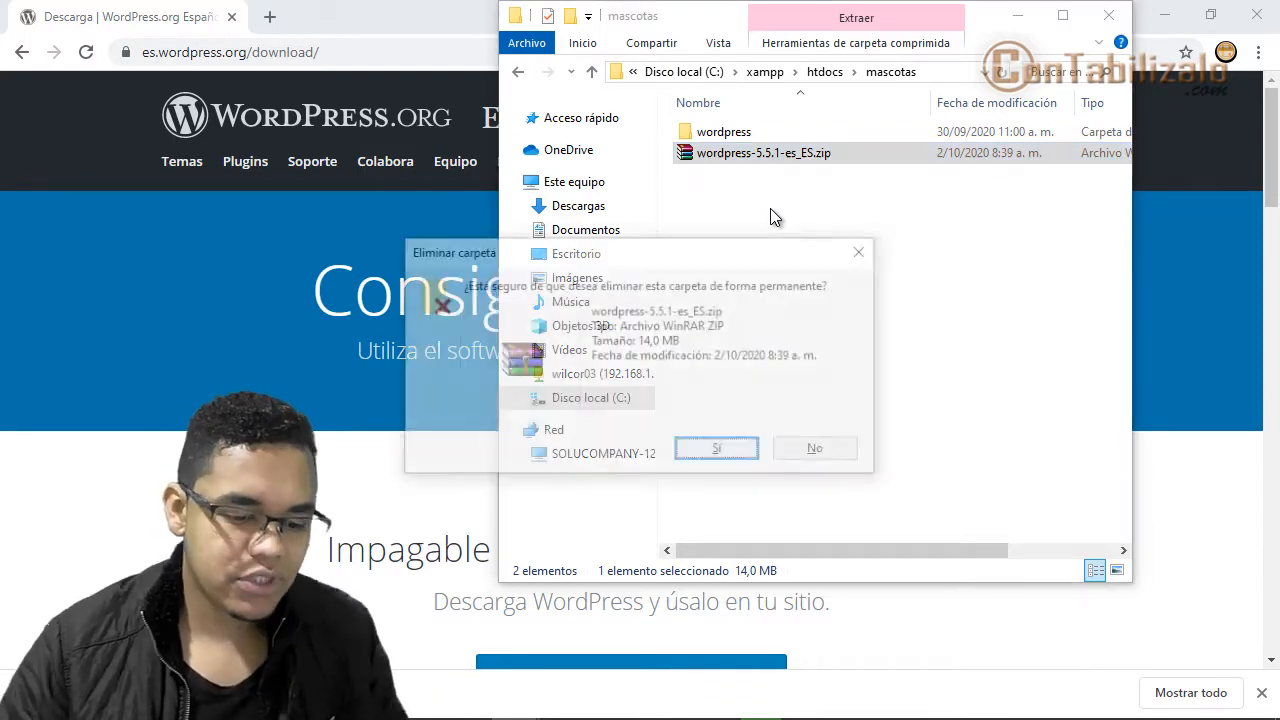
left_click(714, 449)
double_click(730, 137)
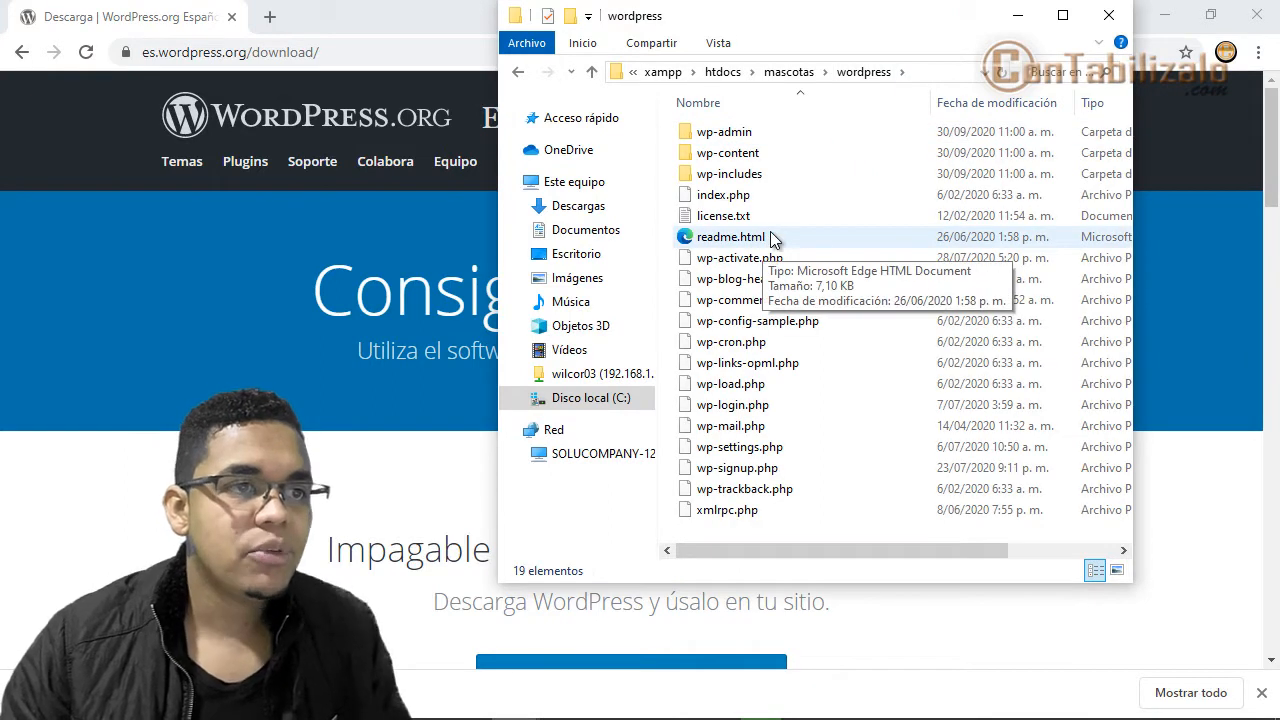
key("ctrl+a")
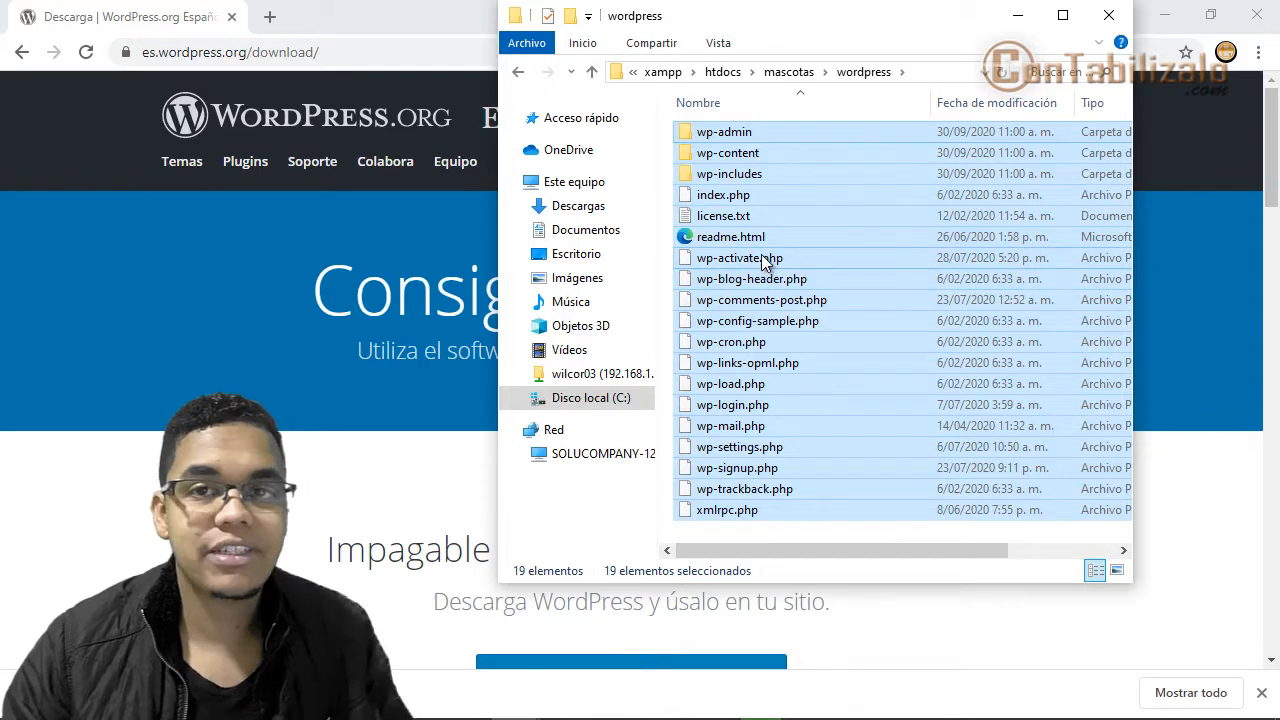
right_click(763, 258)
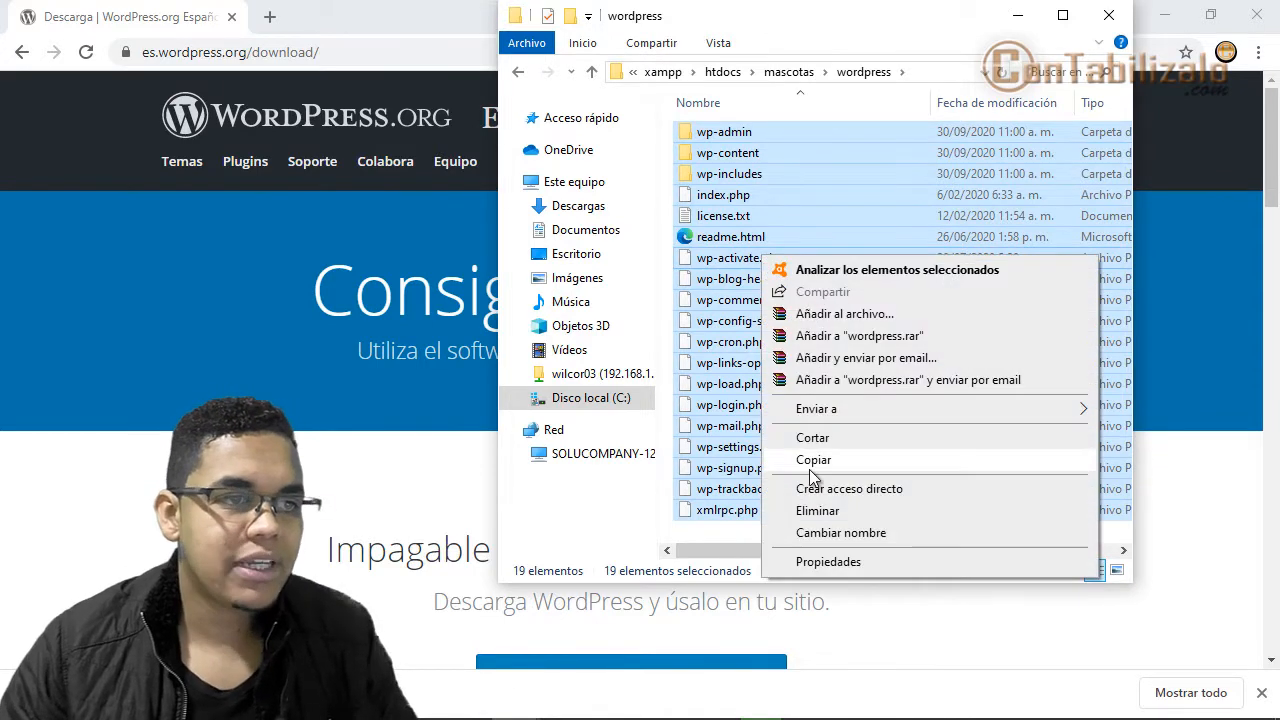
left_click(812, 437)
- Paste the WordPress files into mascotas and permanently delete the empty wordpress folder
left_click(788, 74)
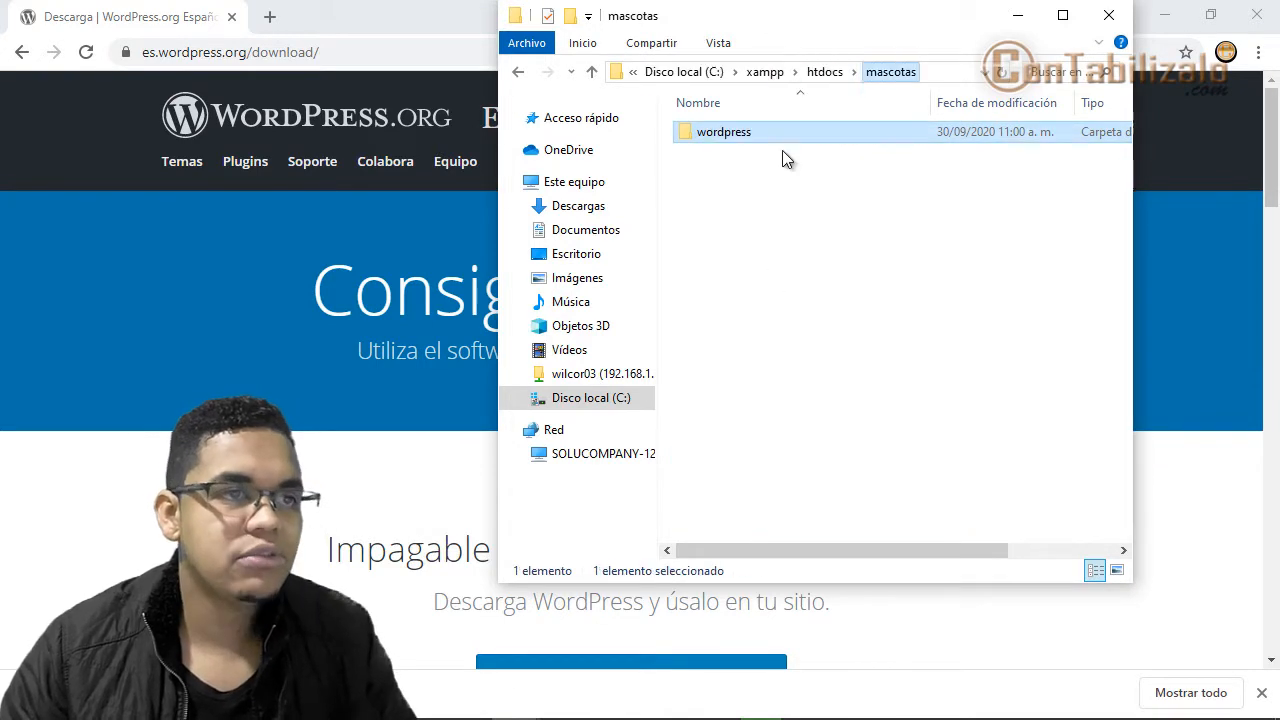
right_click(753, 225)
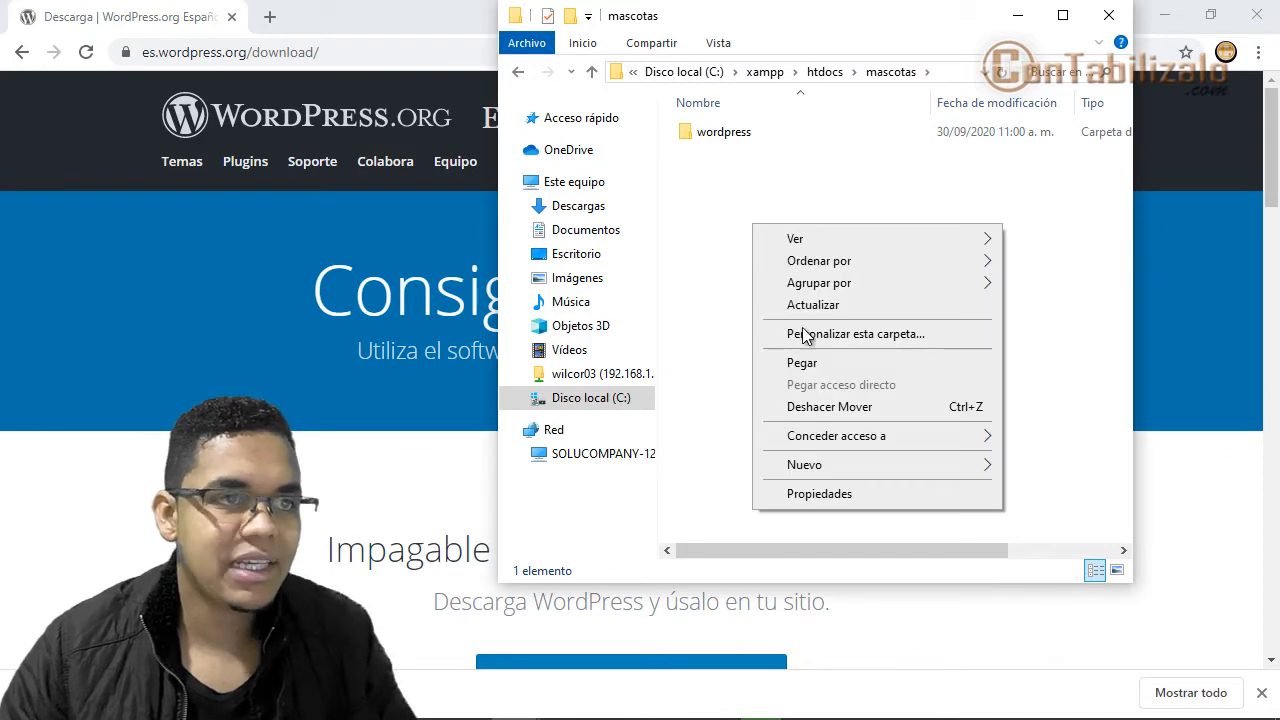
left_click(808, 363)
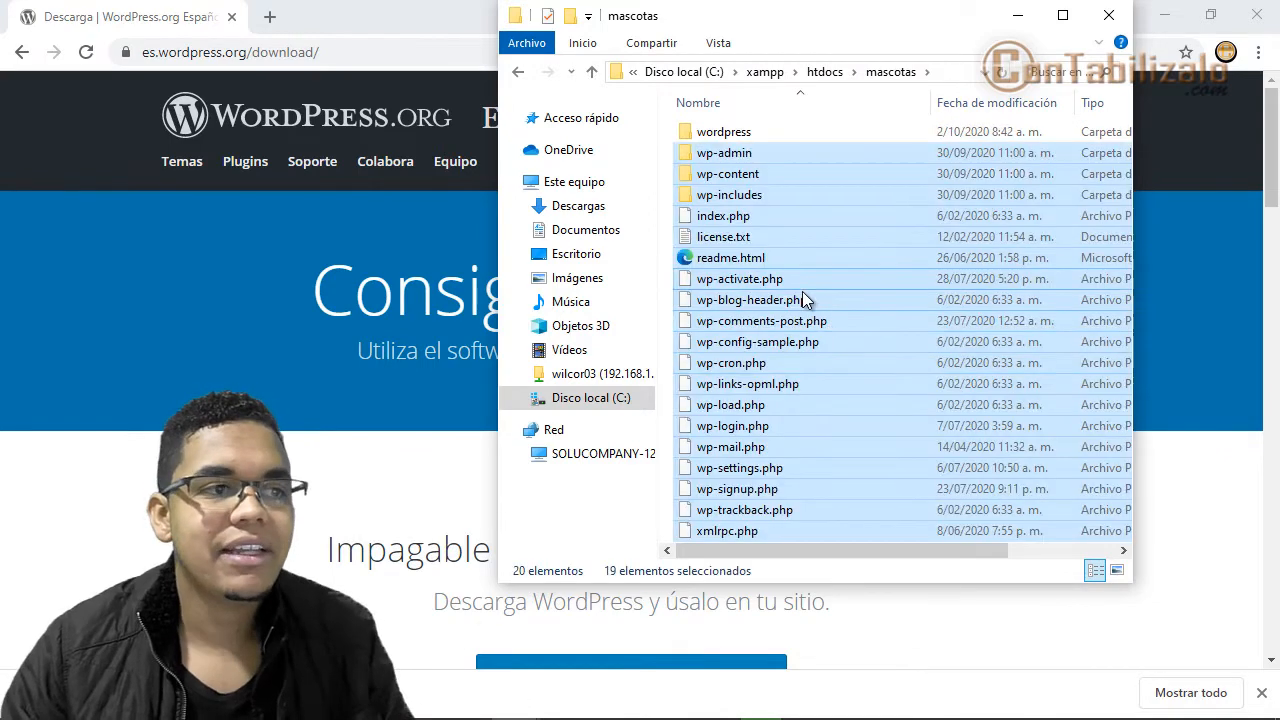
left_click(718, 137)
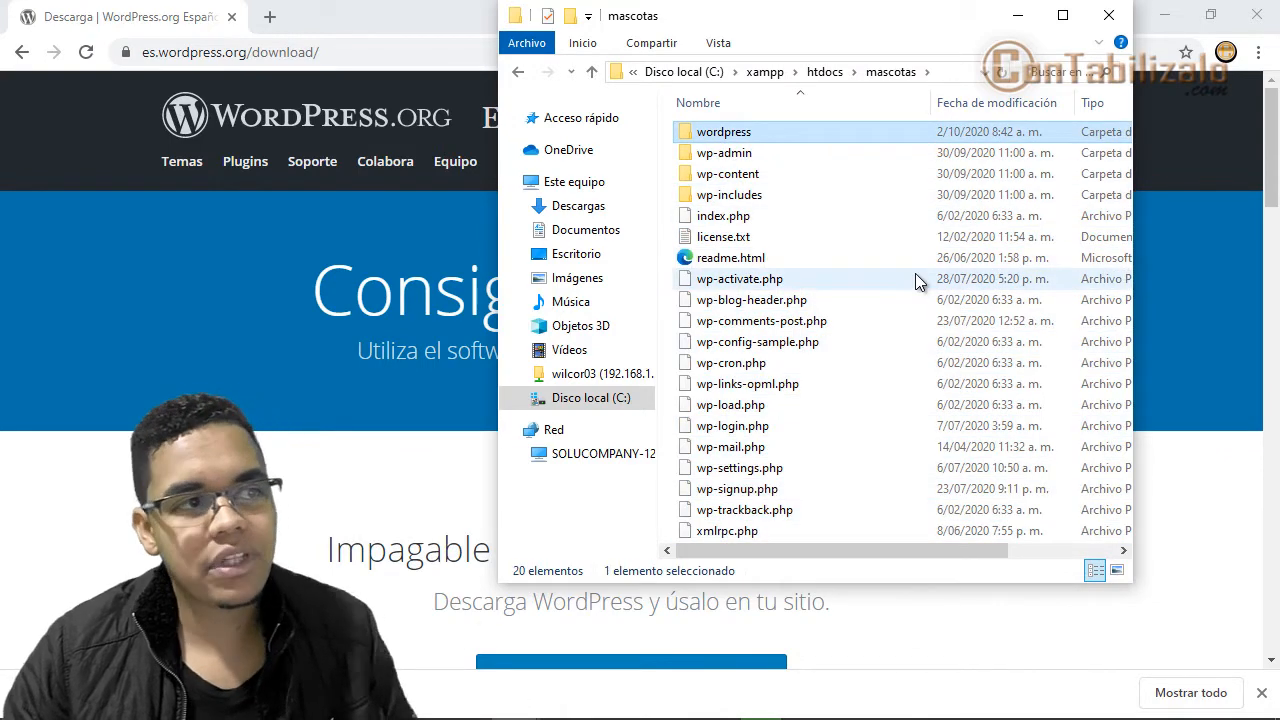
key("shift+Delete")
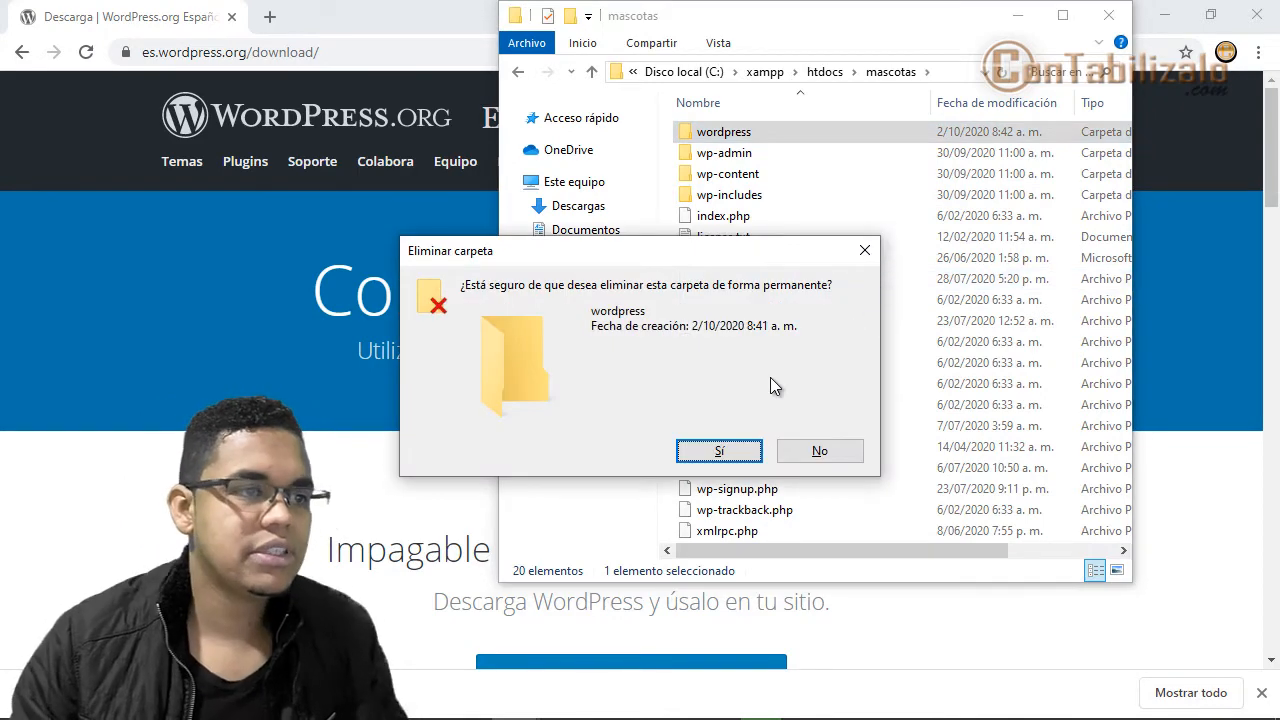
left_click(737, 452)
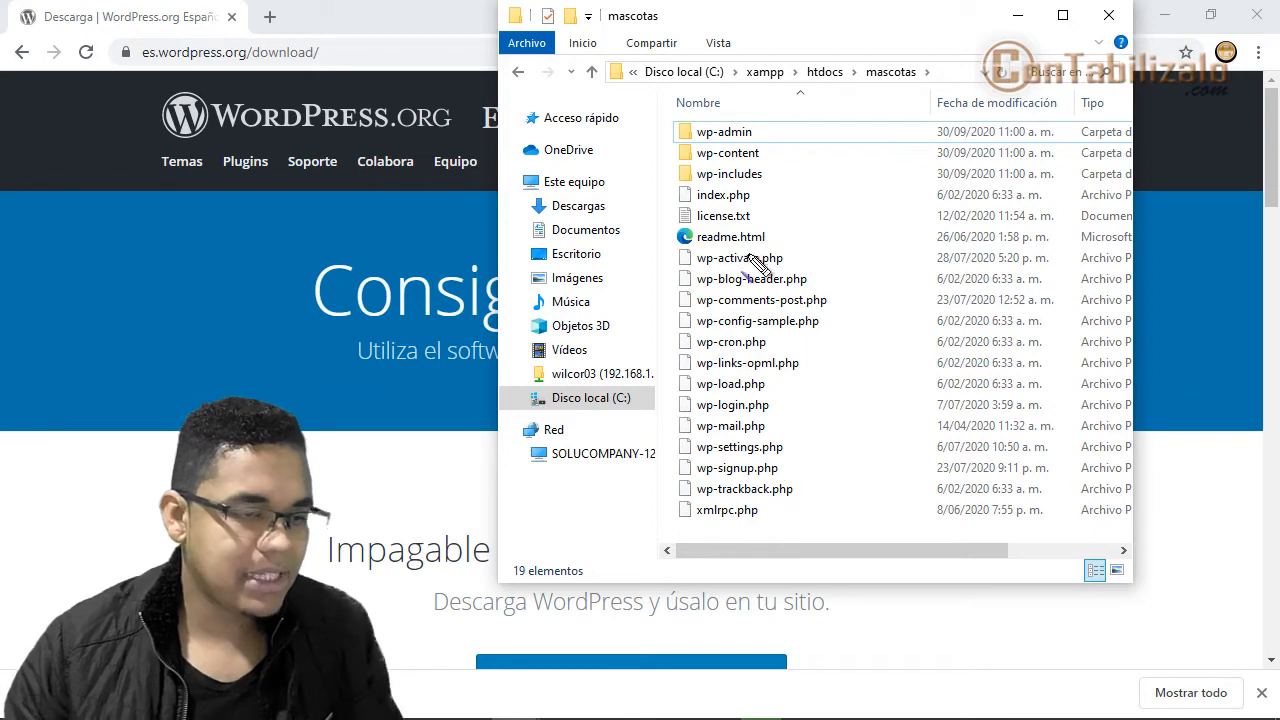
left_click_drag(656, 118, 880, 525)
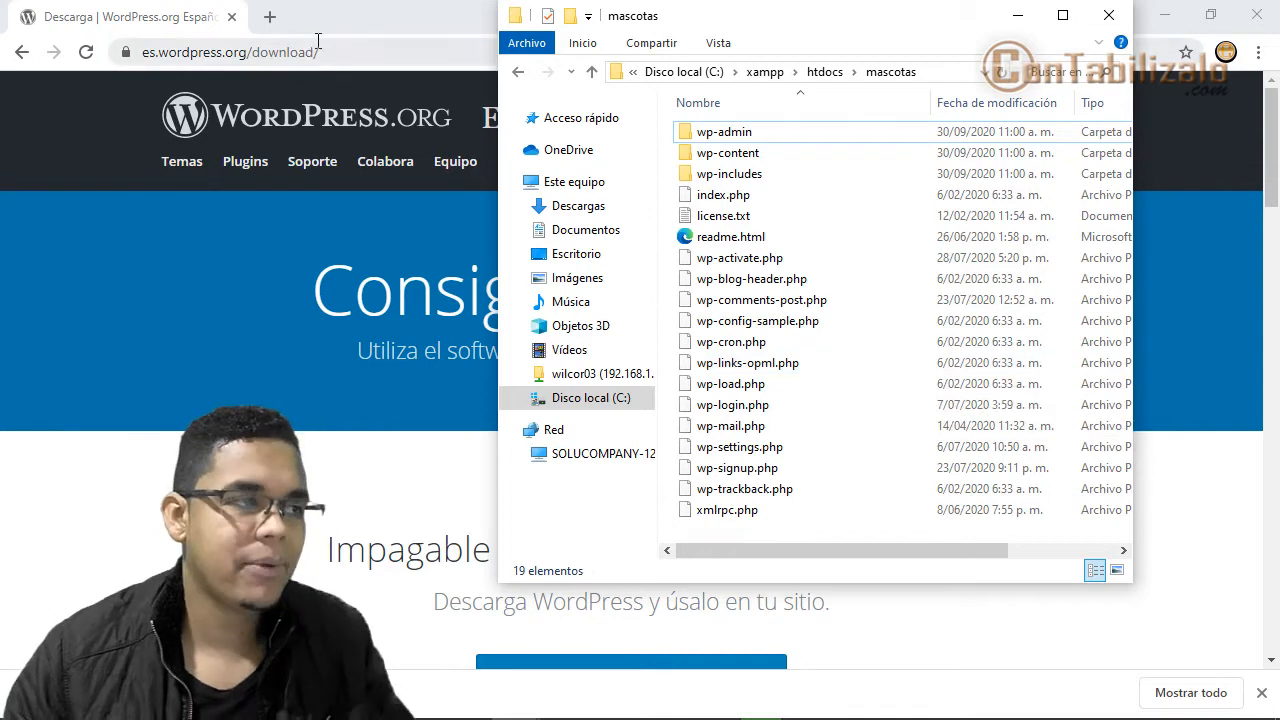
- Minimize the mascotas Explorer window to bring Chrome back into view
left_click(346, 30)
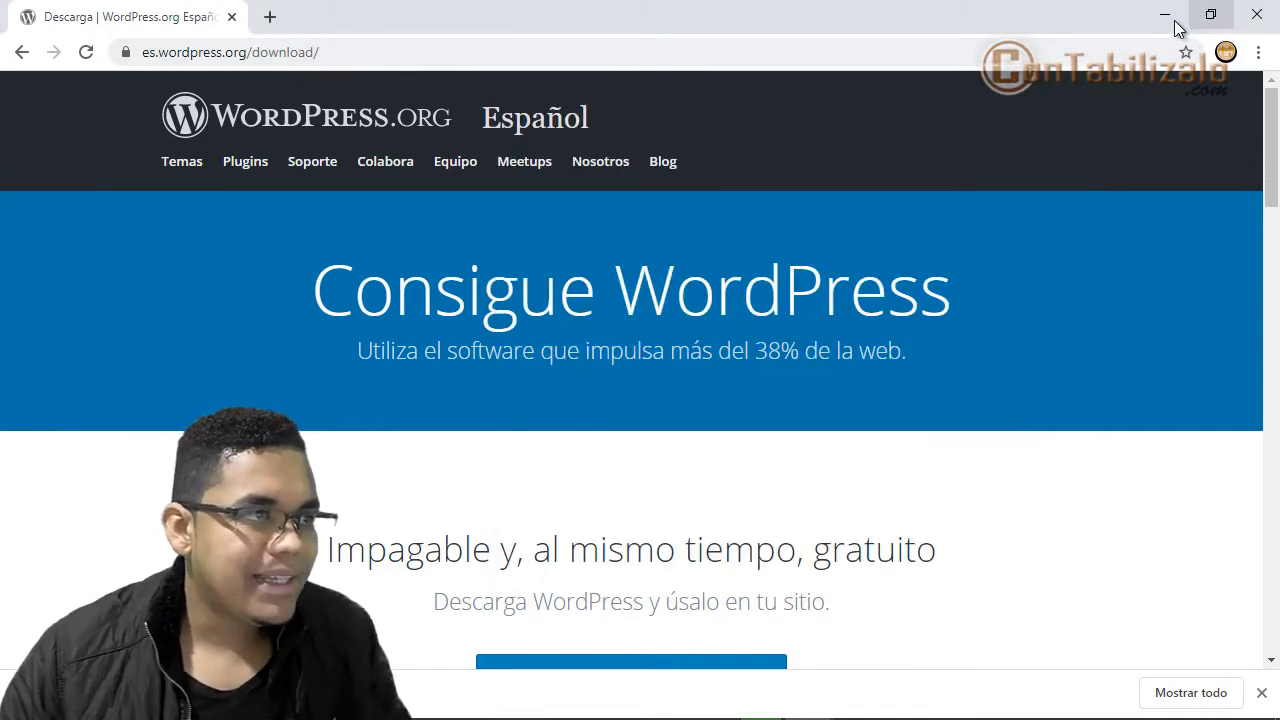
- Point Chrome's address bar at localhost:8080 to load the XAMPP dashboard
left_click(766, 49)
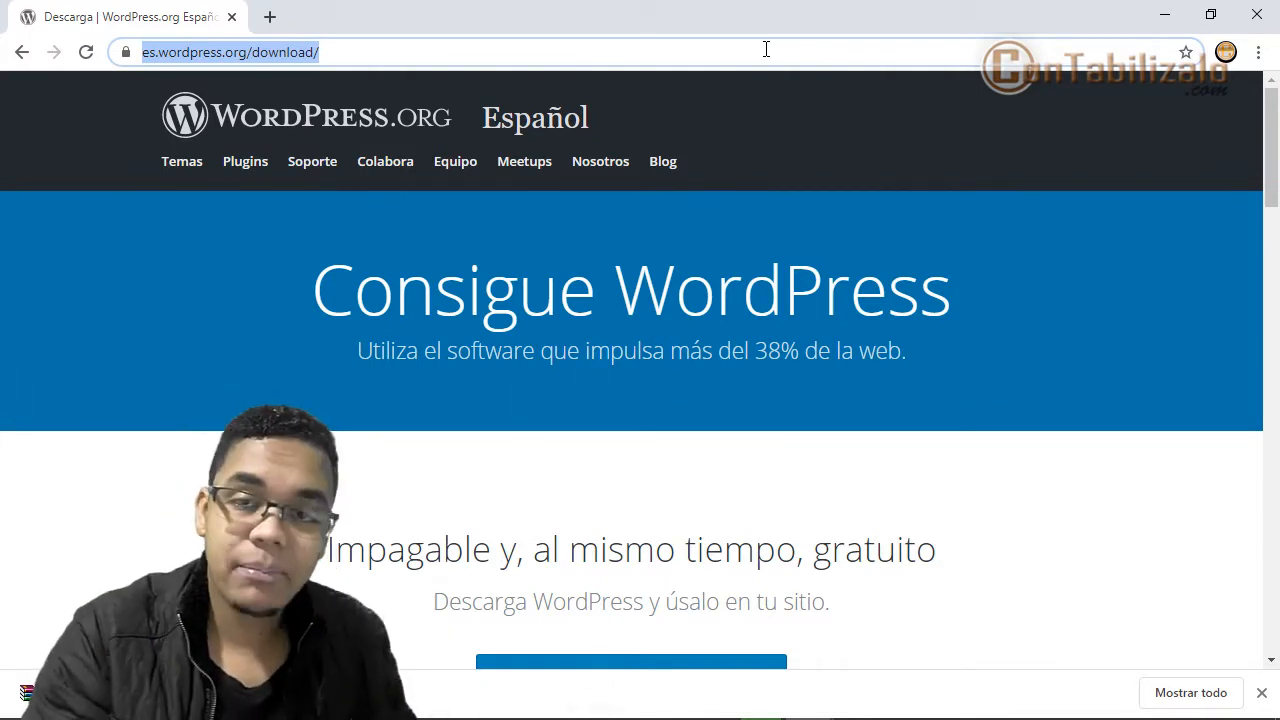
type("loca")
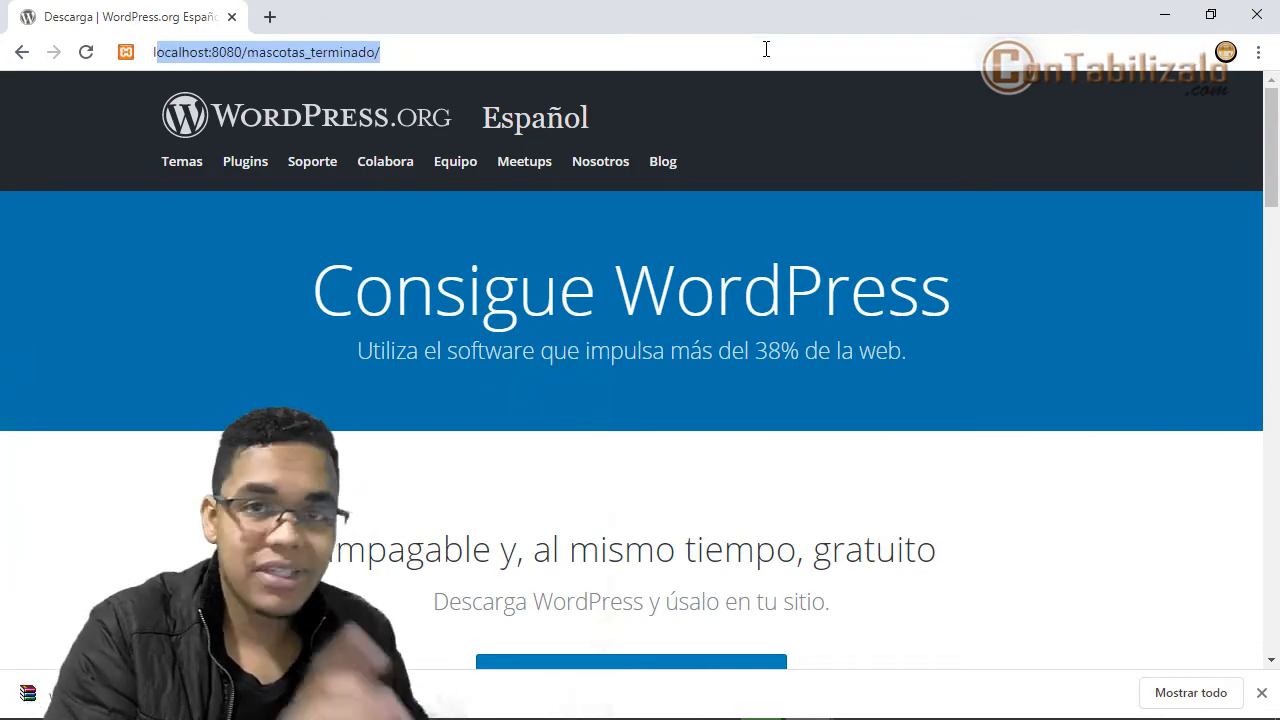
type("l")
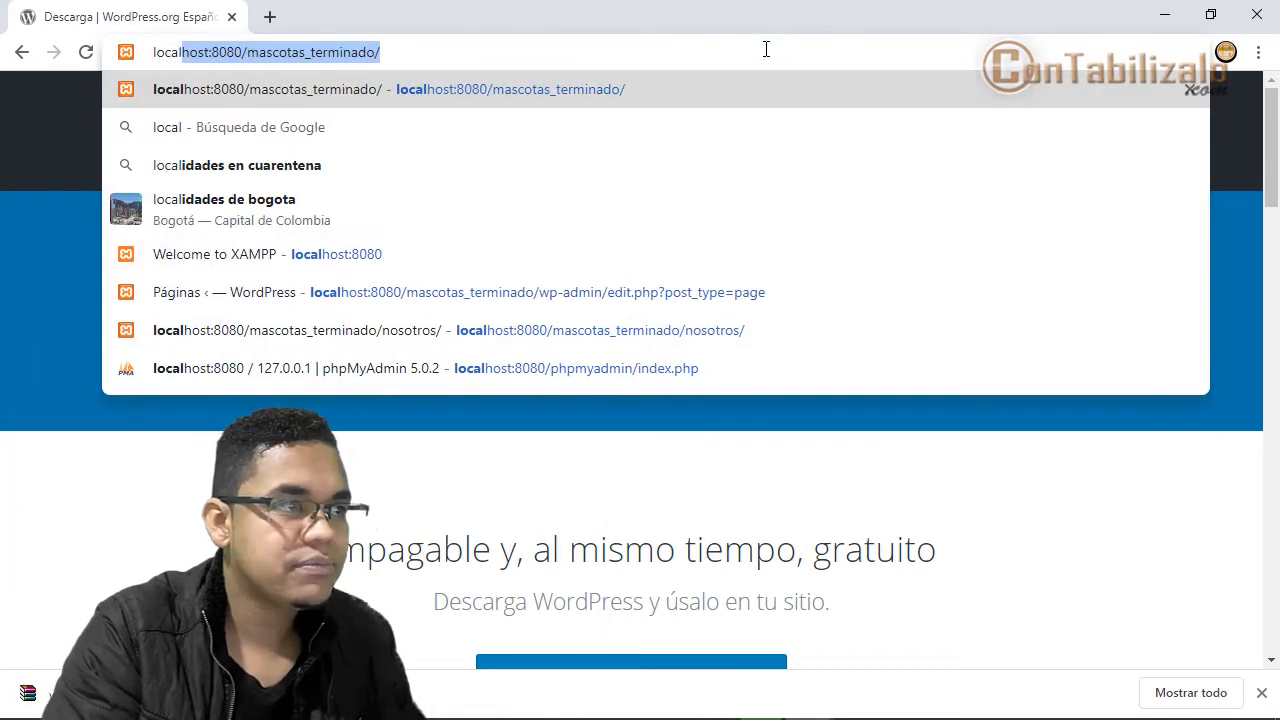
type("host")
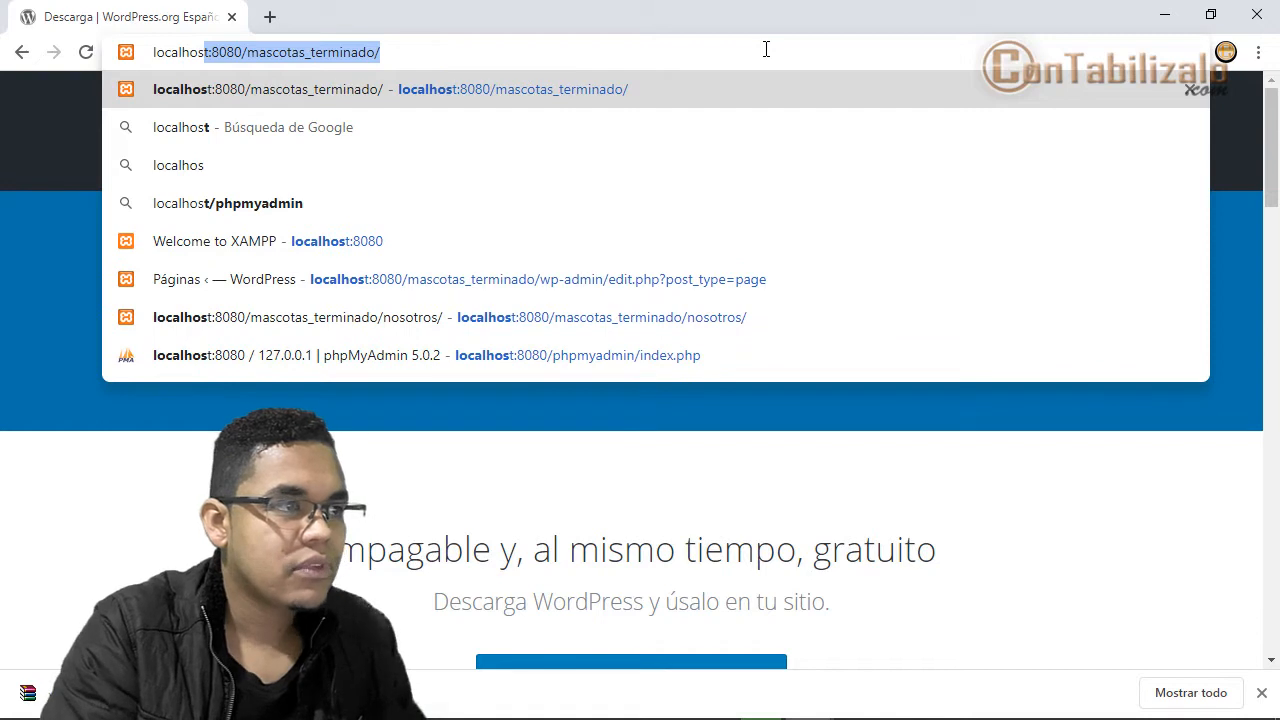
type("t:")
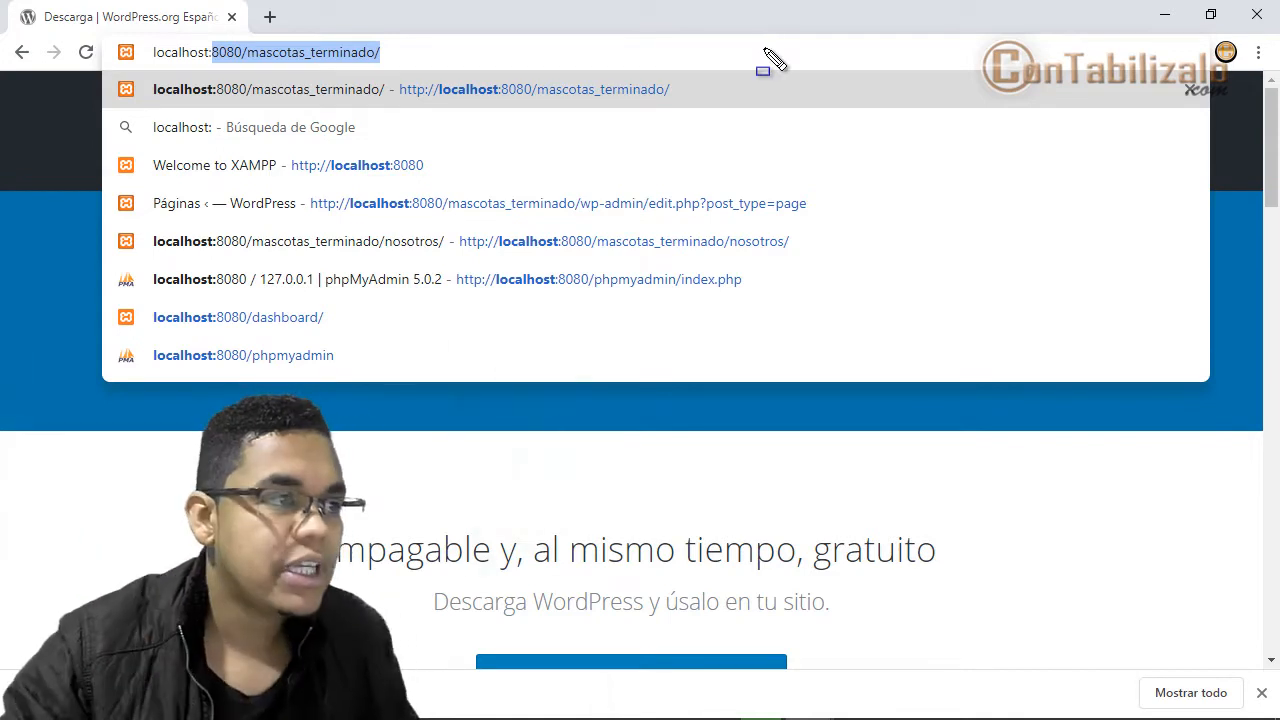
left_click_drag(204, 42, 256, 61)
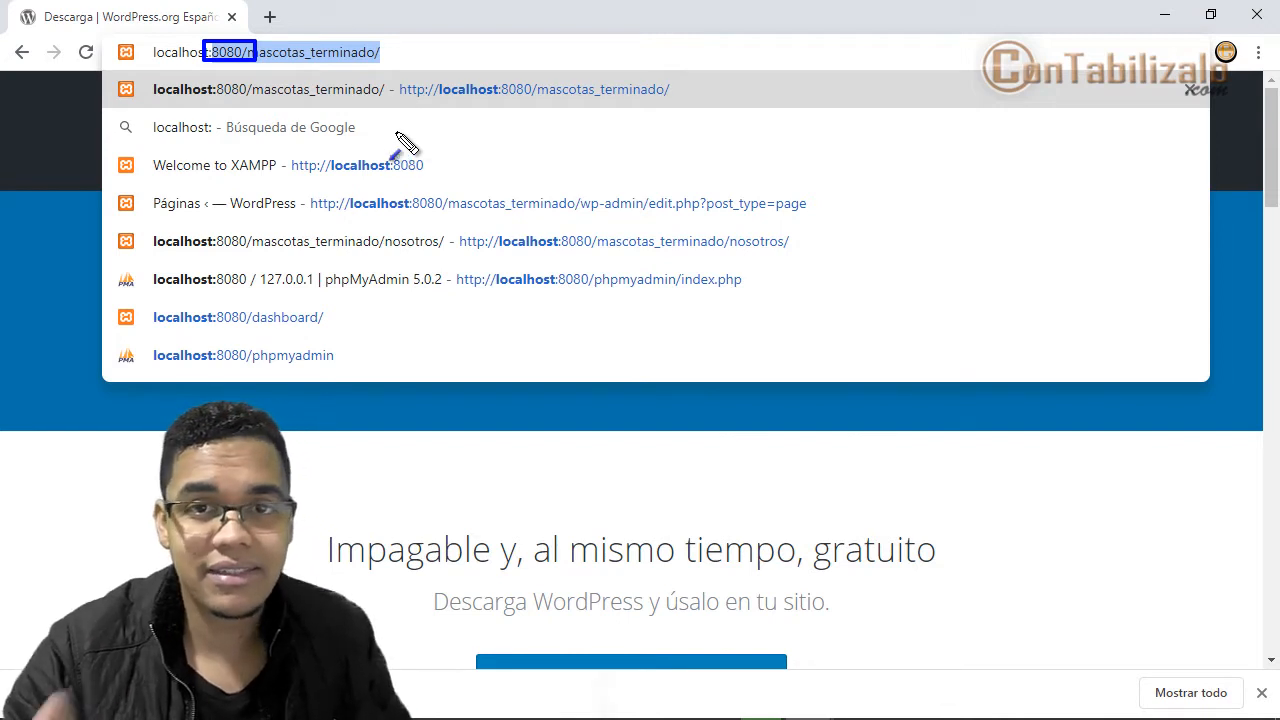
left_click_drag(410, 139, 242, 60)
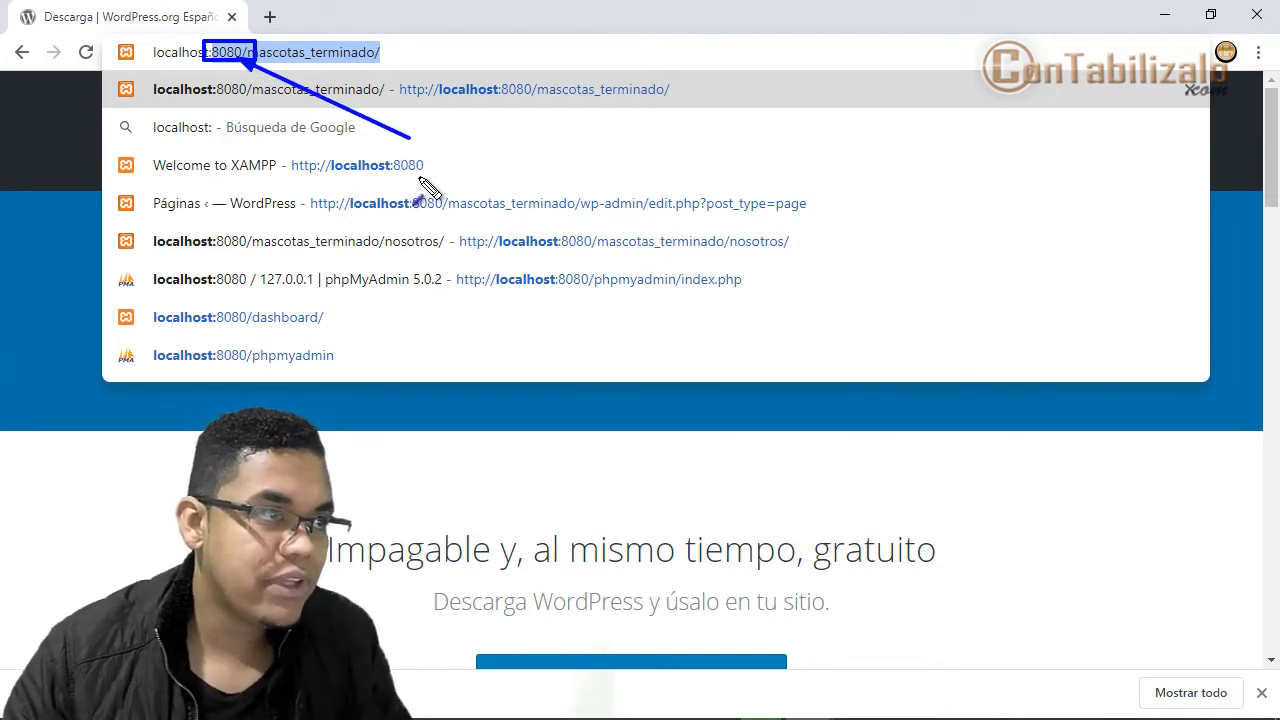
key("Escape")
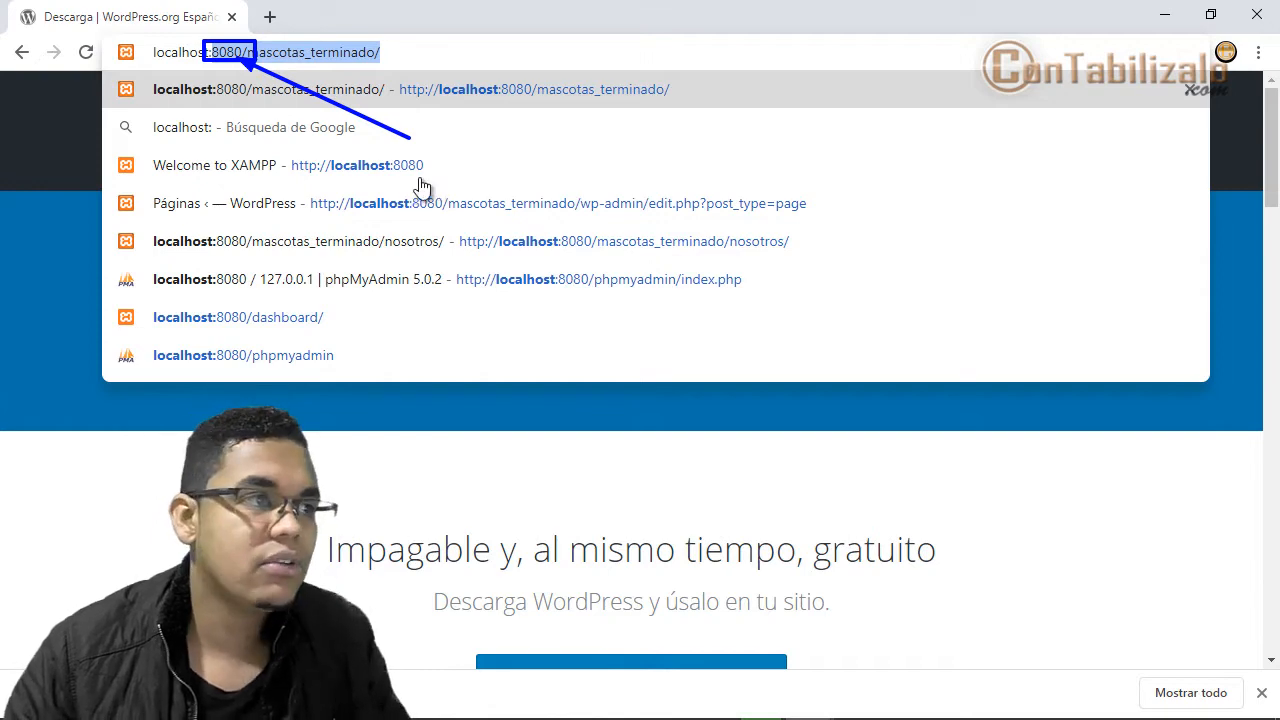
left_click_drag(229, 53, 446, 54)
key("BackSpace")
key("Return")
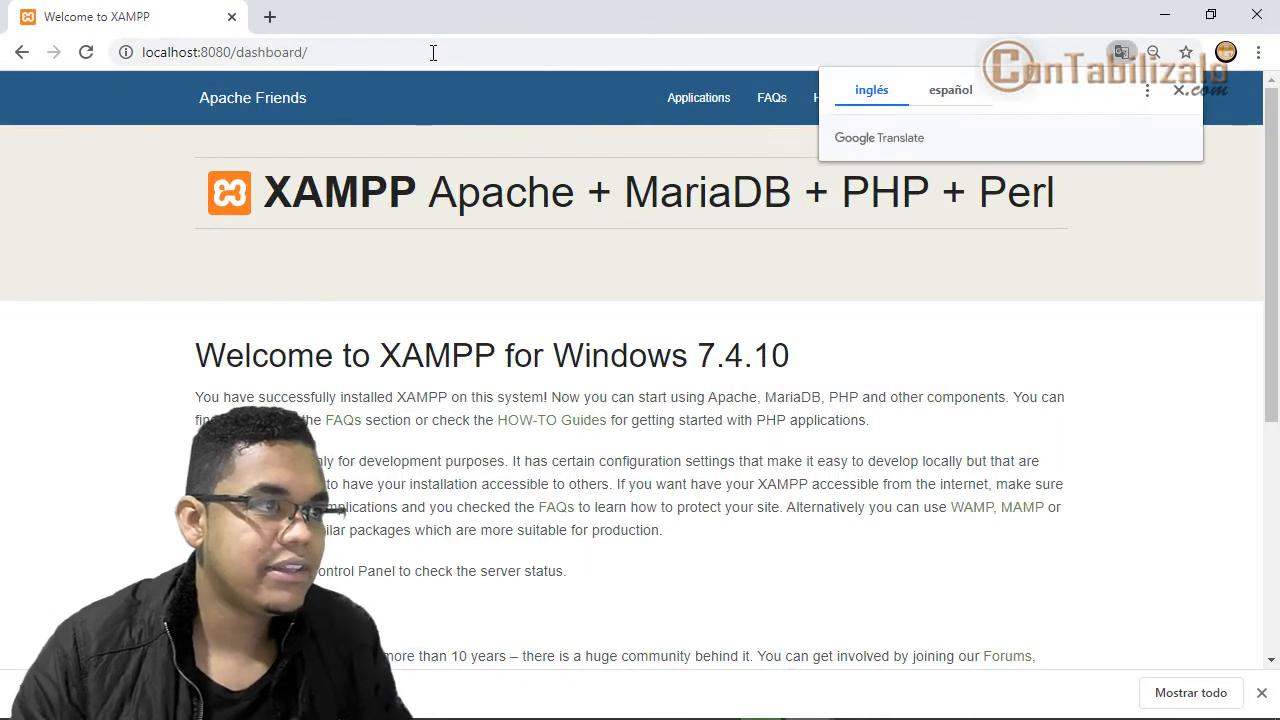
- Dismiss the translation prompt and place the htdocs Explorer window beside the XAMPP dashboard
left_click(660, 265)
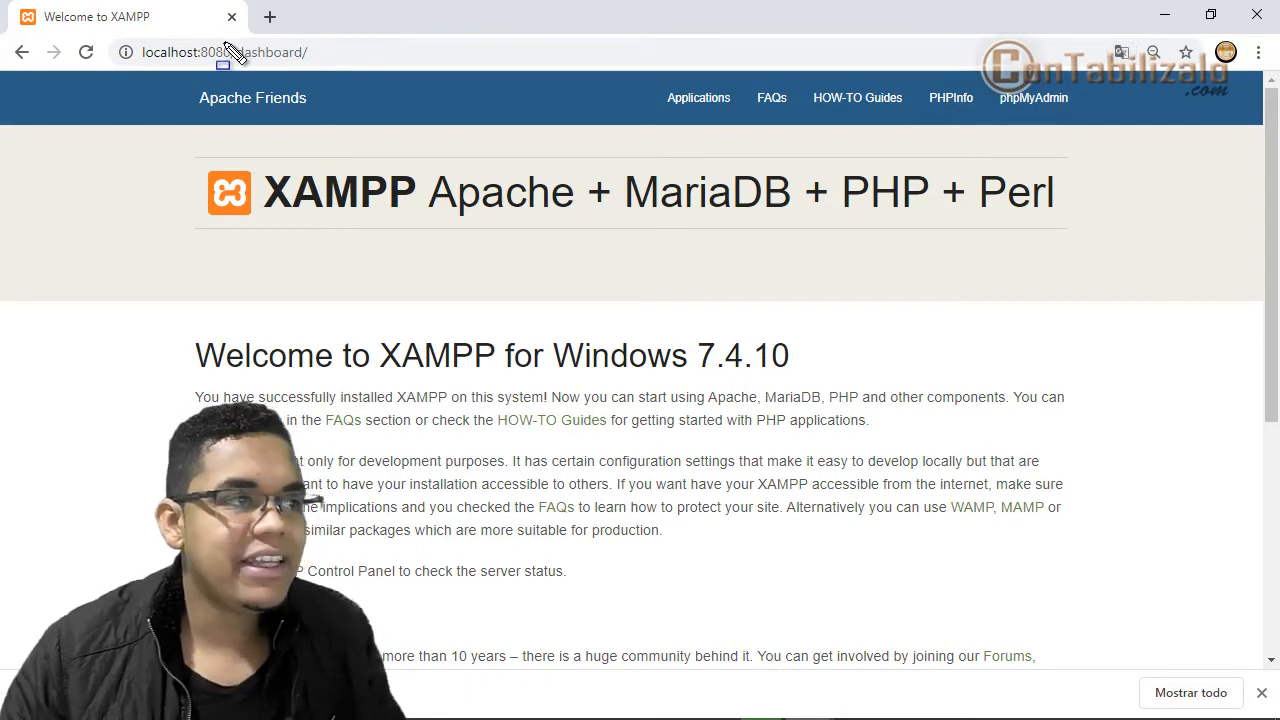
left_click_drag(226, 42, 380, 82)
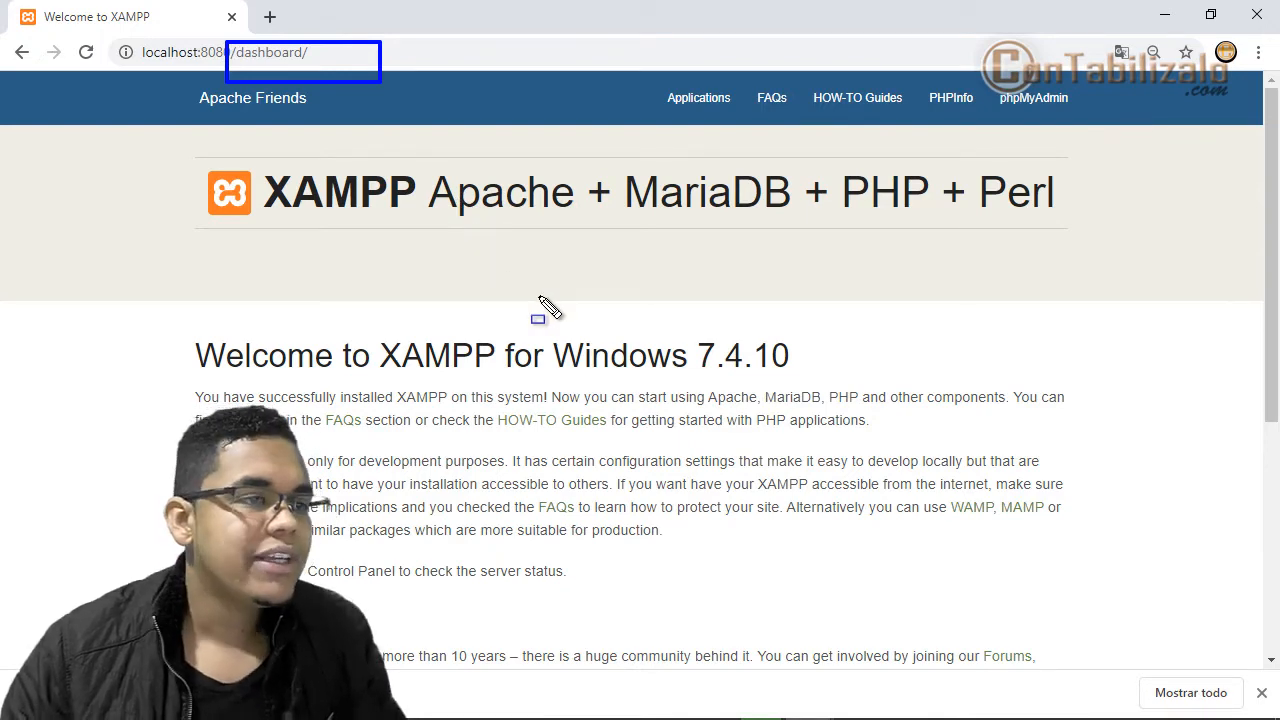
key("alt+Tab")
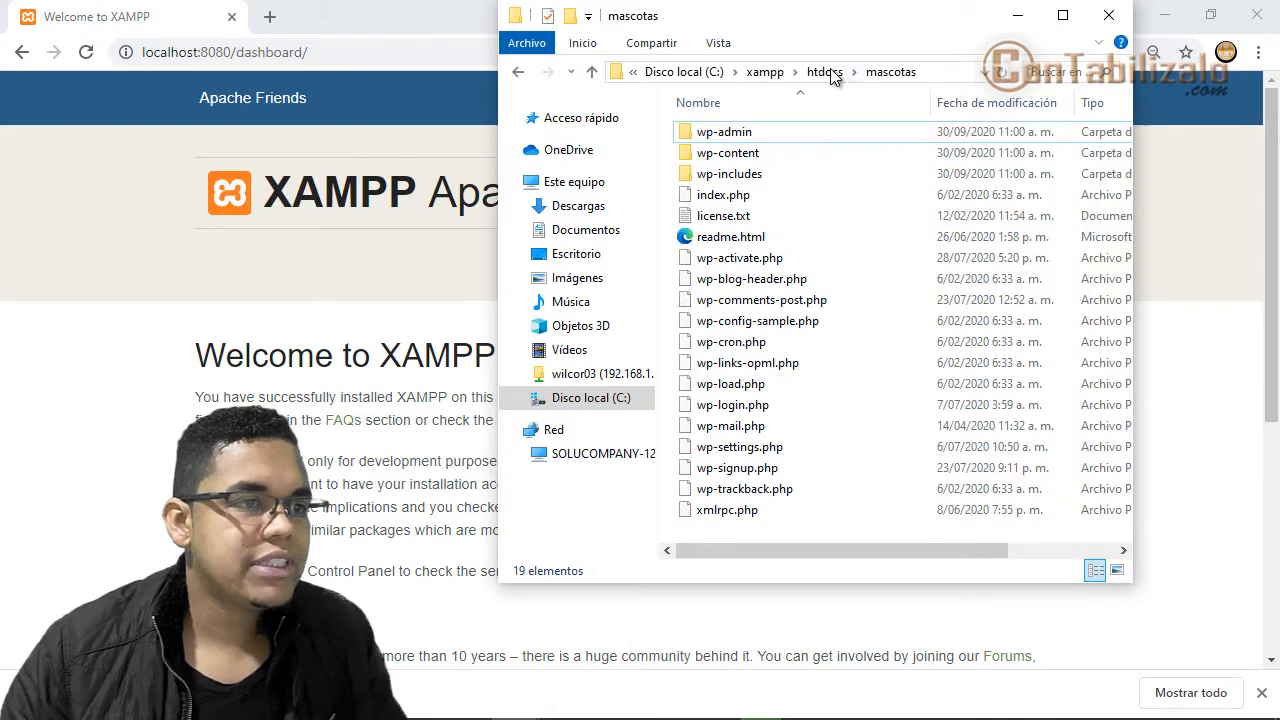
left_click(832, 73)
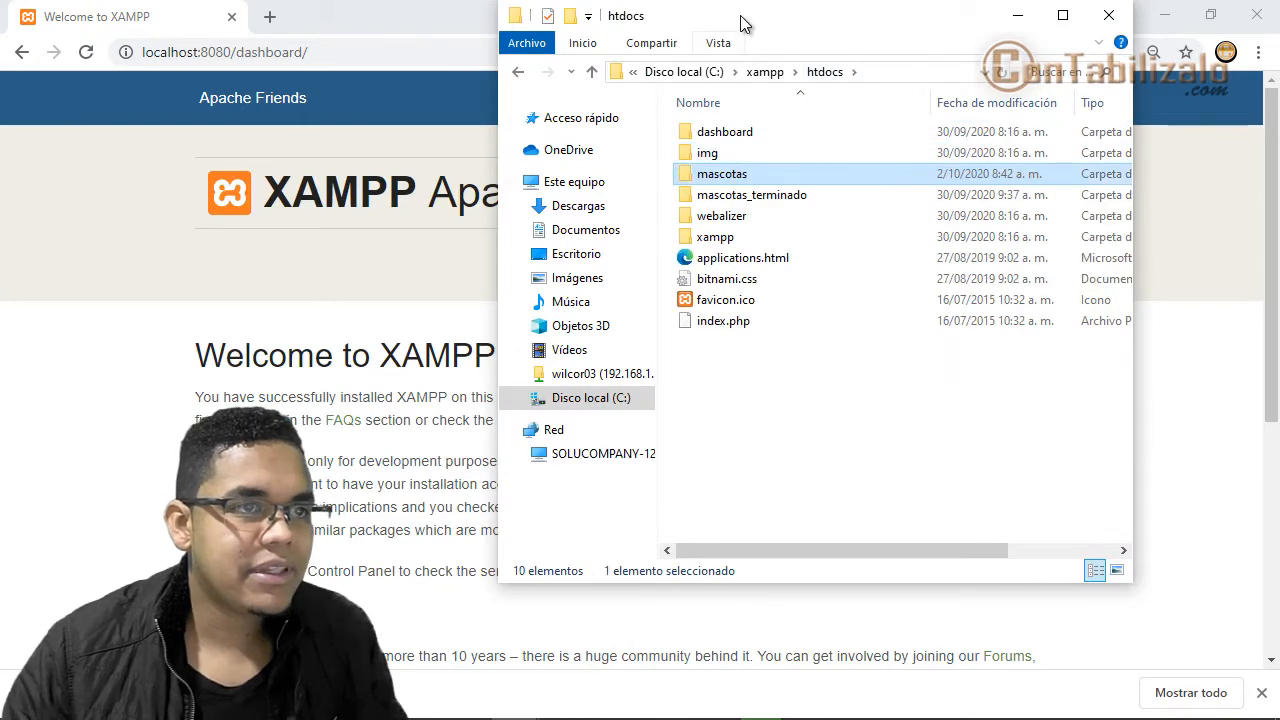
left_click_drag(742, 16, 881, 127)
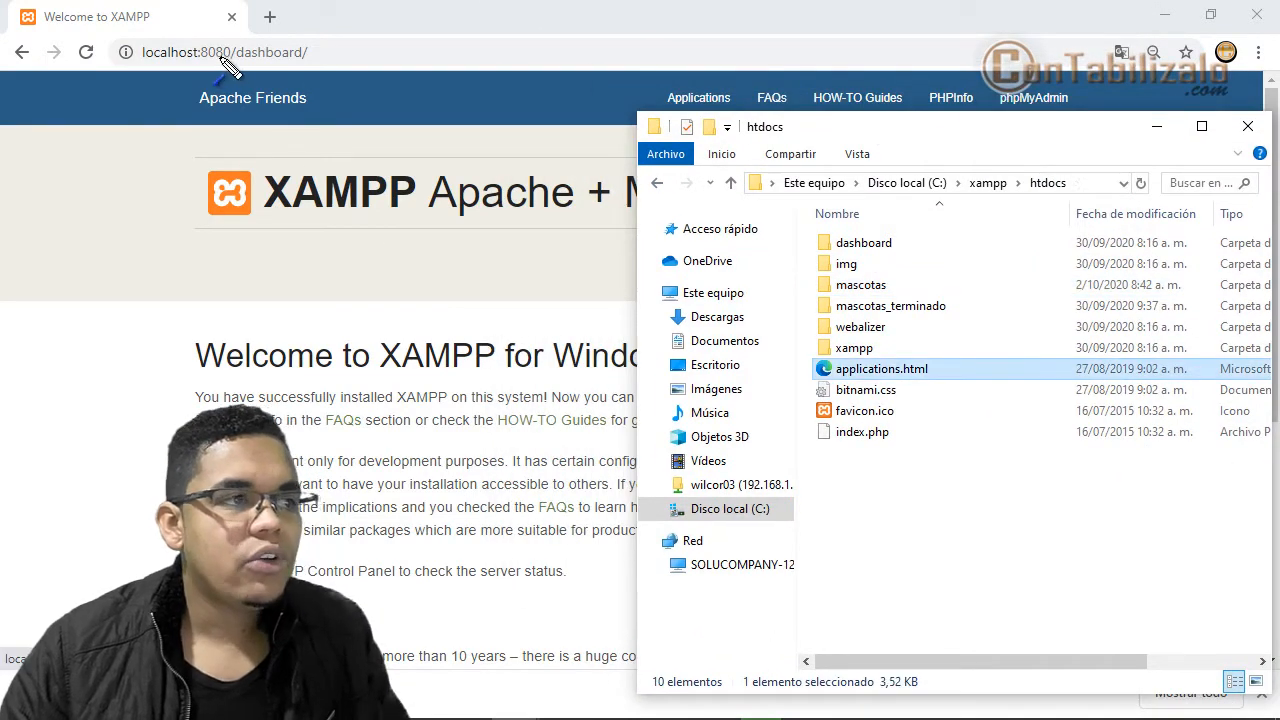
- Annotate how localhost:8080 maps to htdocs, its index.php, dashboard and mascotas folders
left_click_drag(240, 58, 815, 428)
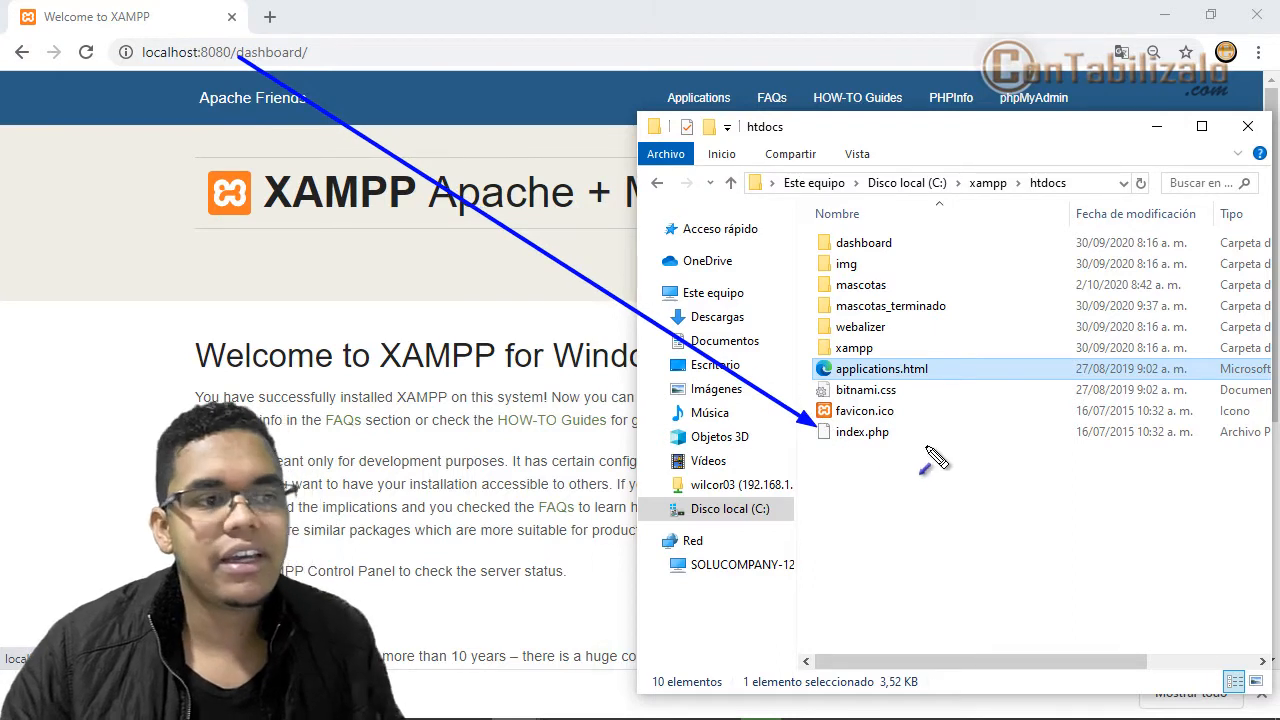
left_click_drag(877, 432, 871, 251)
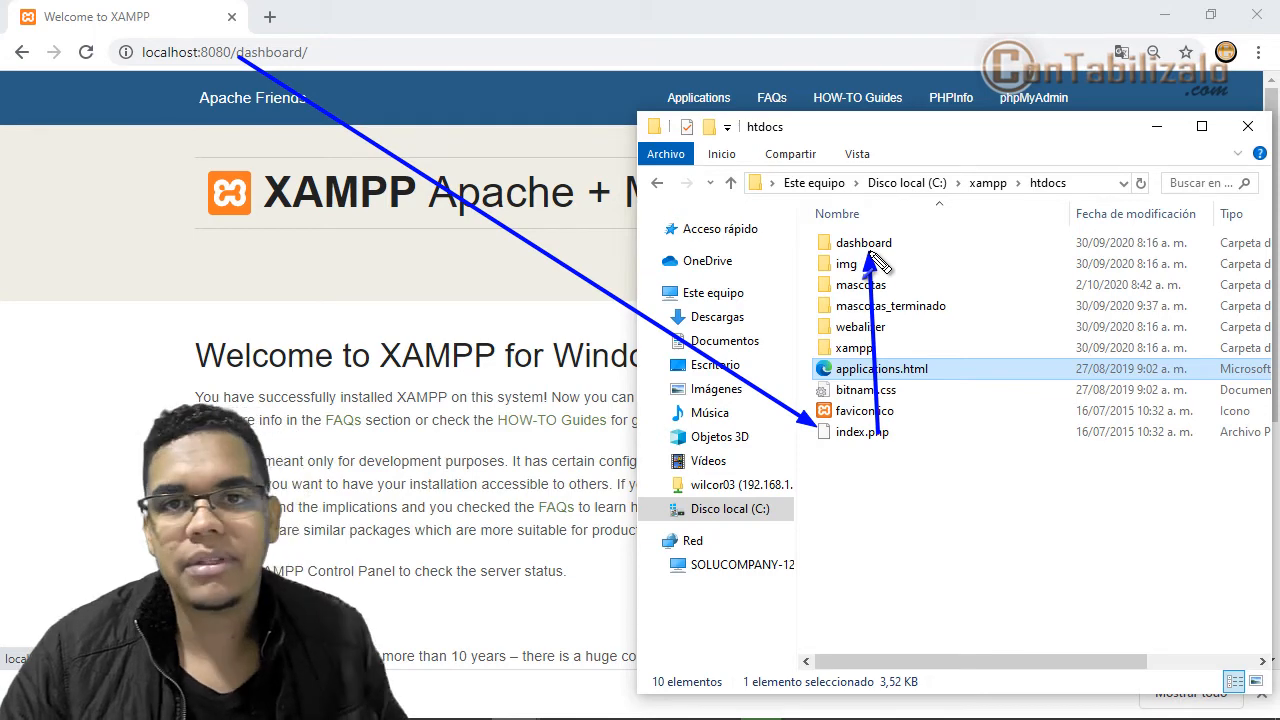
key("Escape")
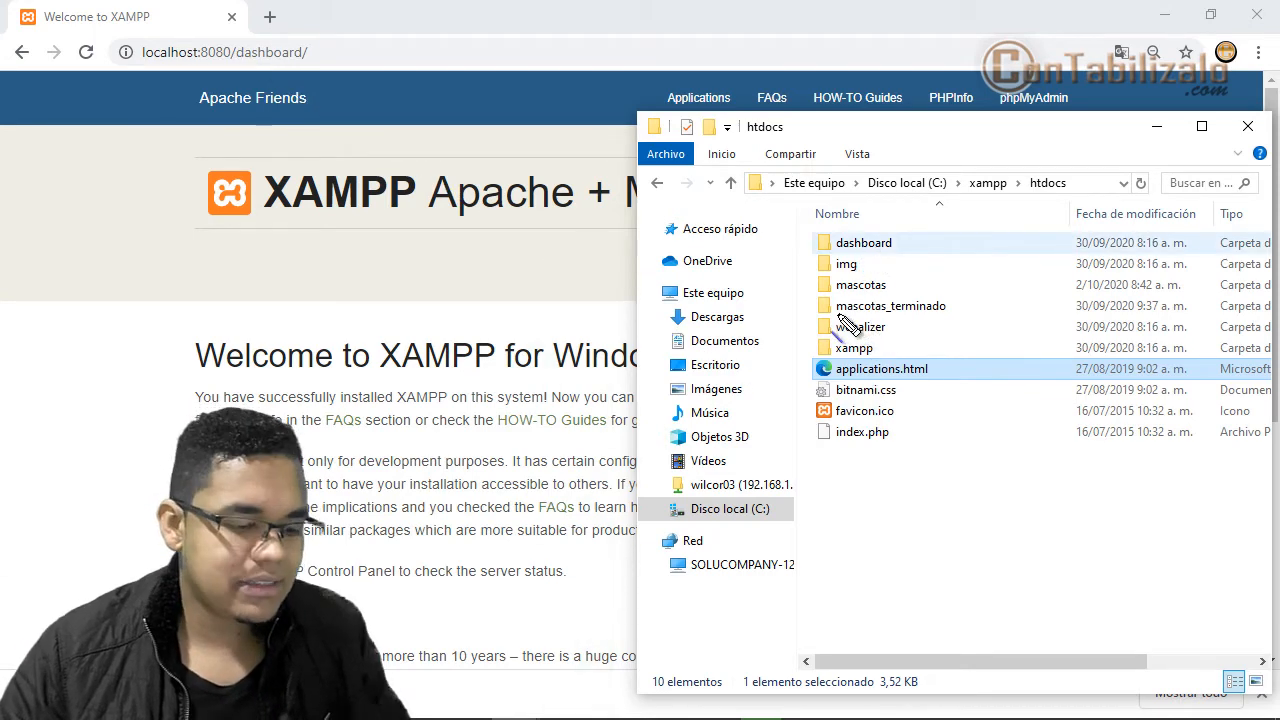
left_click_drag(836, 292, 893, 293)
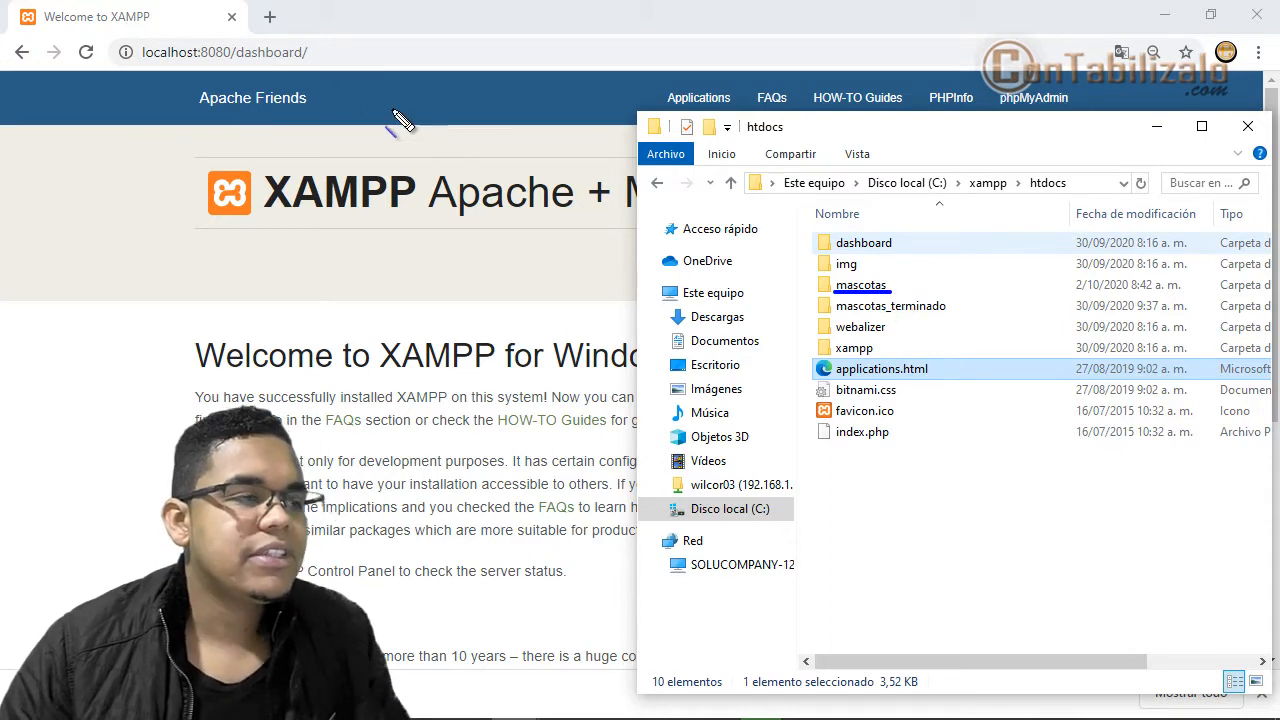
left_click_drag(142, 60, 235, 60)
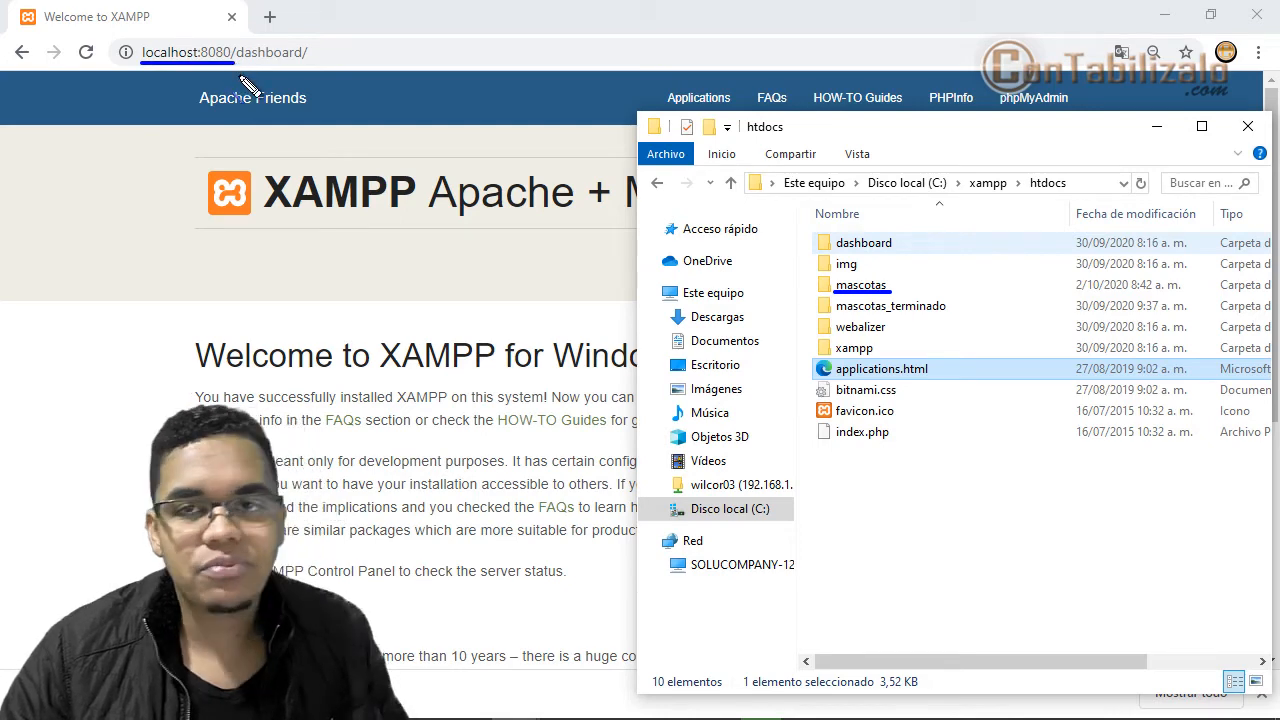
key("Escape")
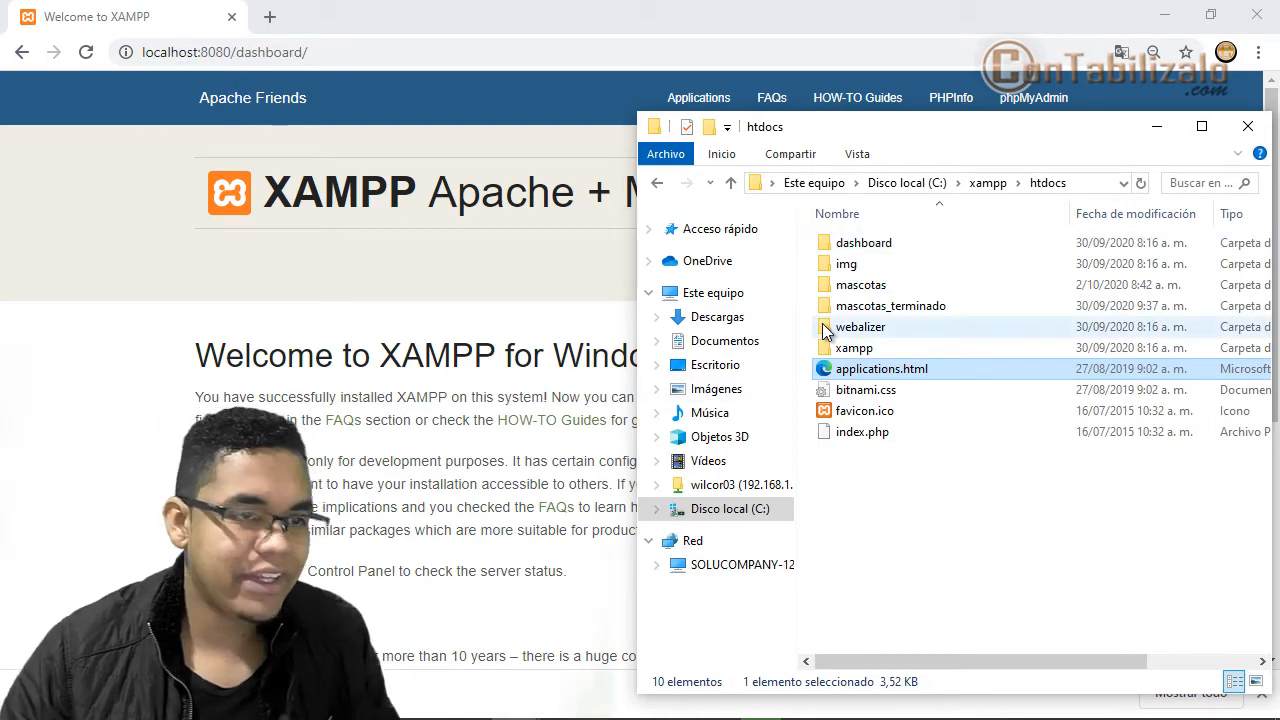
left_click_drag(800, 218, 979, 510)
left_click_drag(1032, 168, 1082, 206)
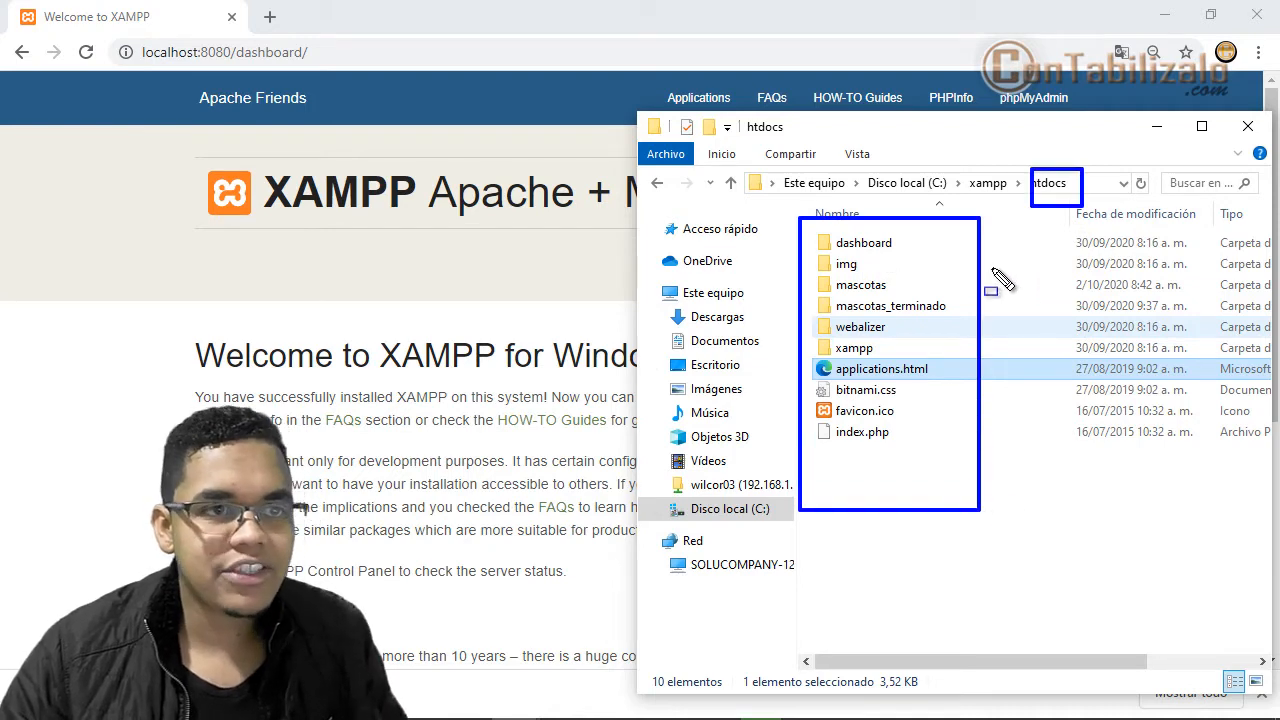
key("Escape")
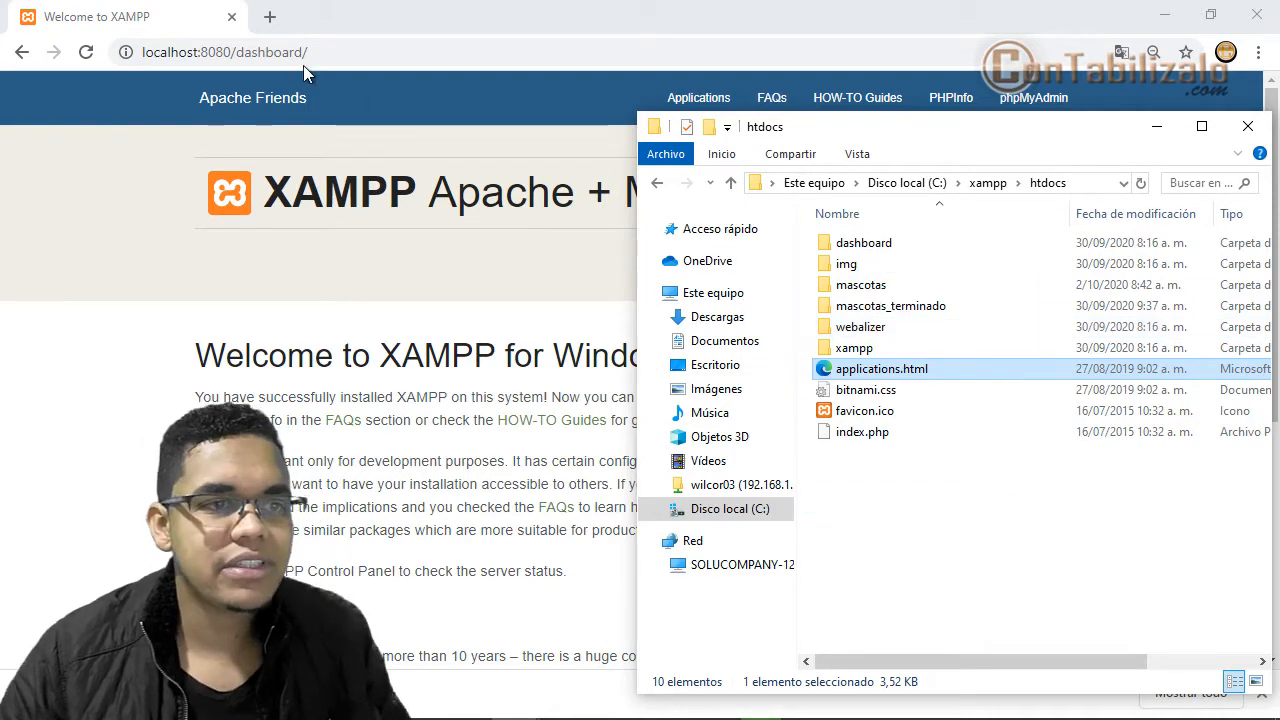
- Load localhost:8080/mascotas in Chrome, reaching WordPress's setup-config page
double_click(302, 53)
type("mascotas")
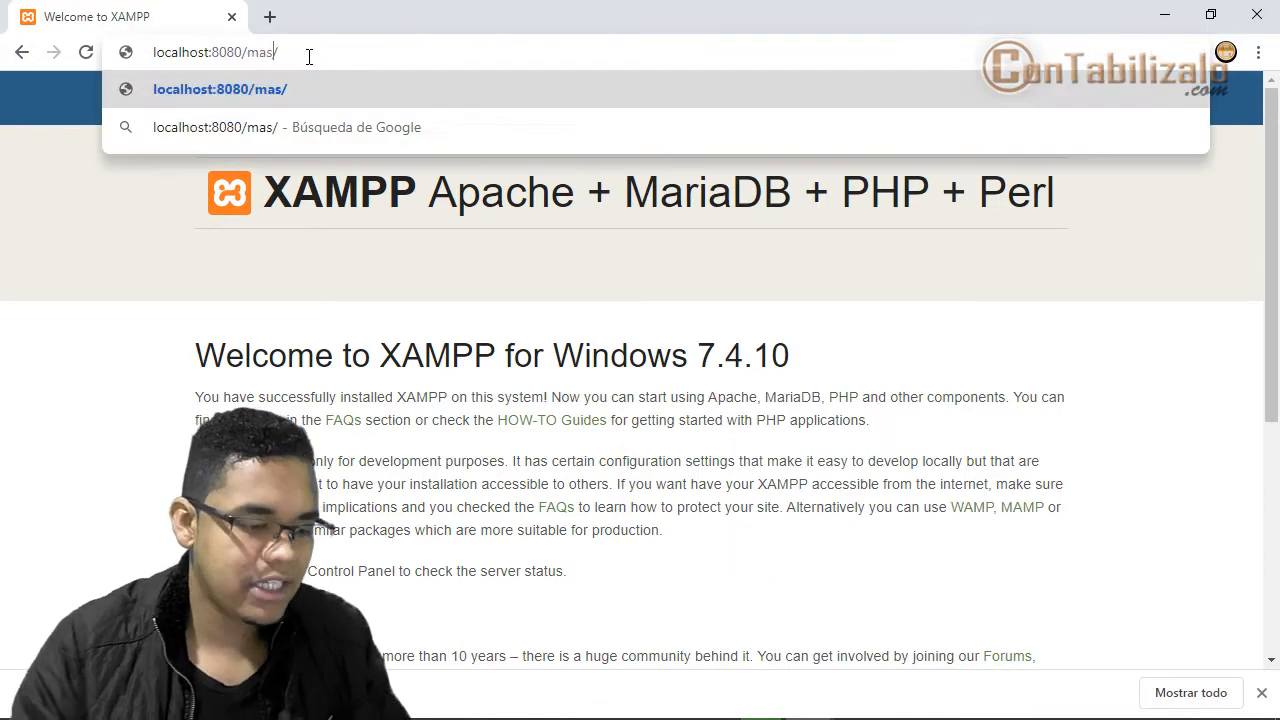
key("Return")
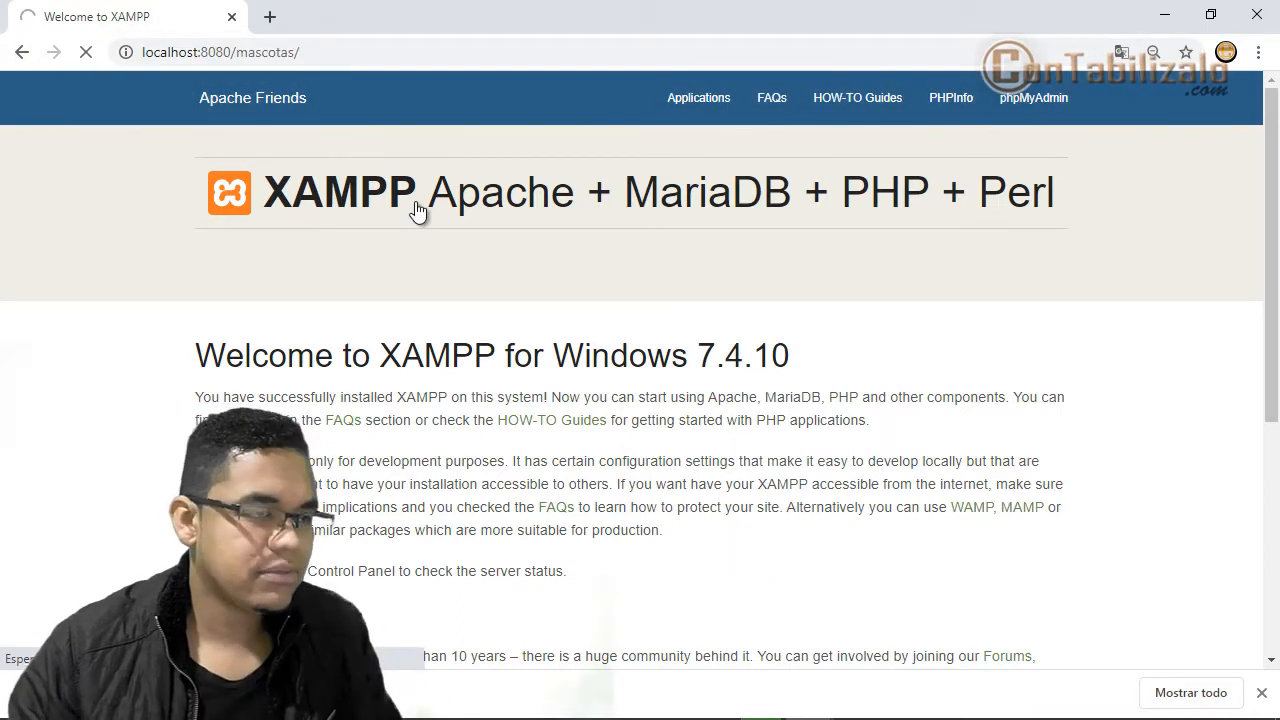
key("alt+Tab")
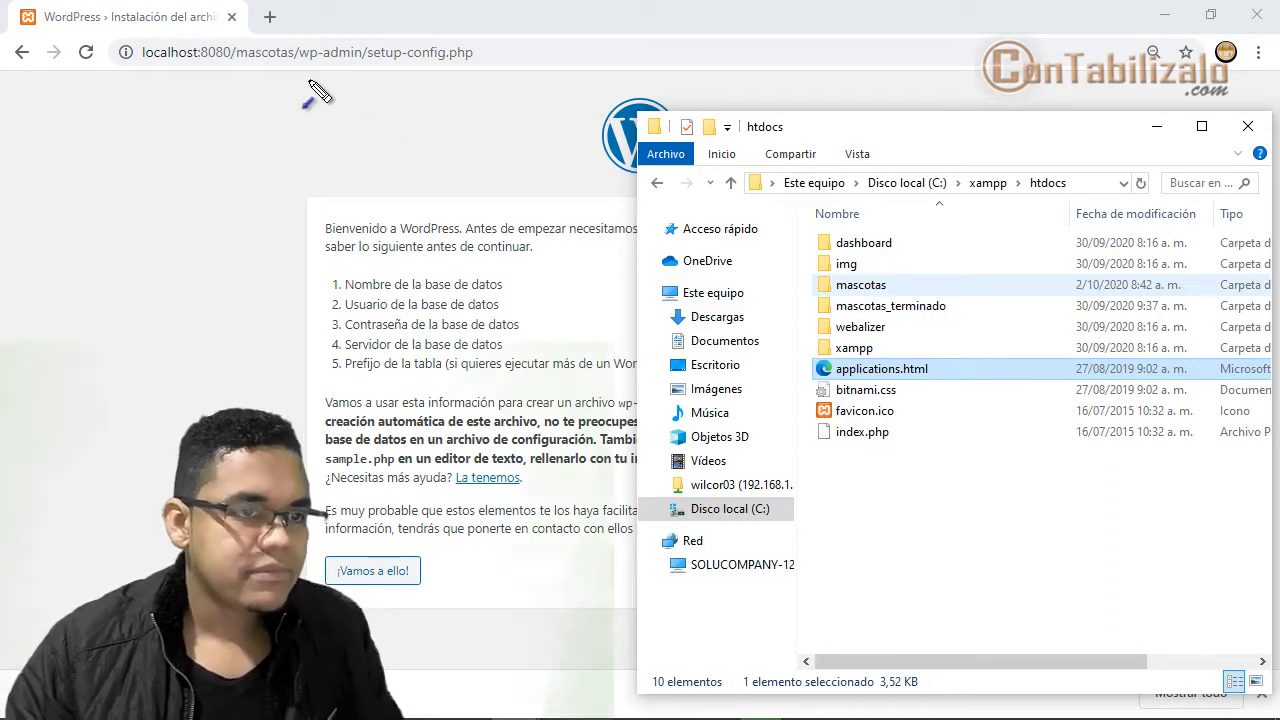
mouse_move(276, 64)
left_mouse_down()
mouse_move(738, 308)
mouse_move(852, 345)
mouse_move(830, 292)
left_mouse_up()
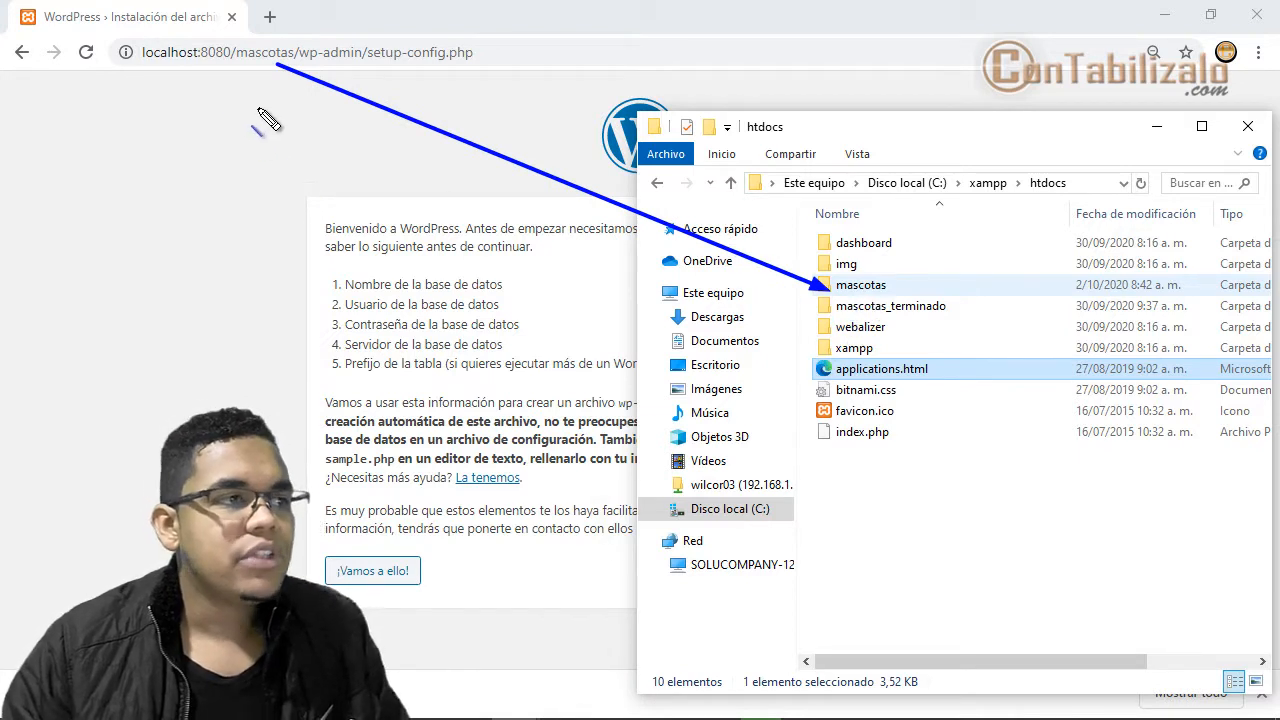
left_click_drag(232, 64, 464, 64)
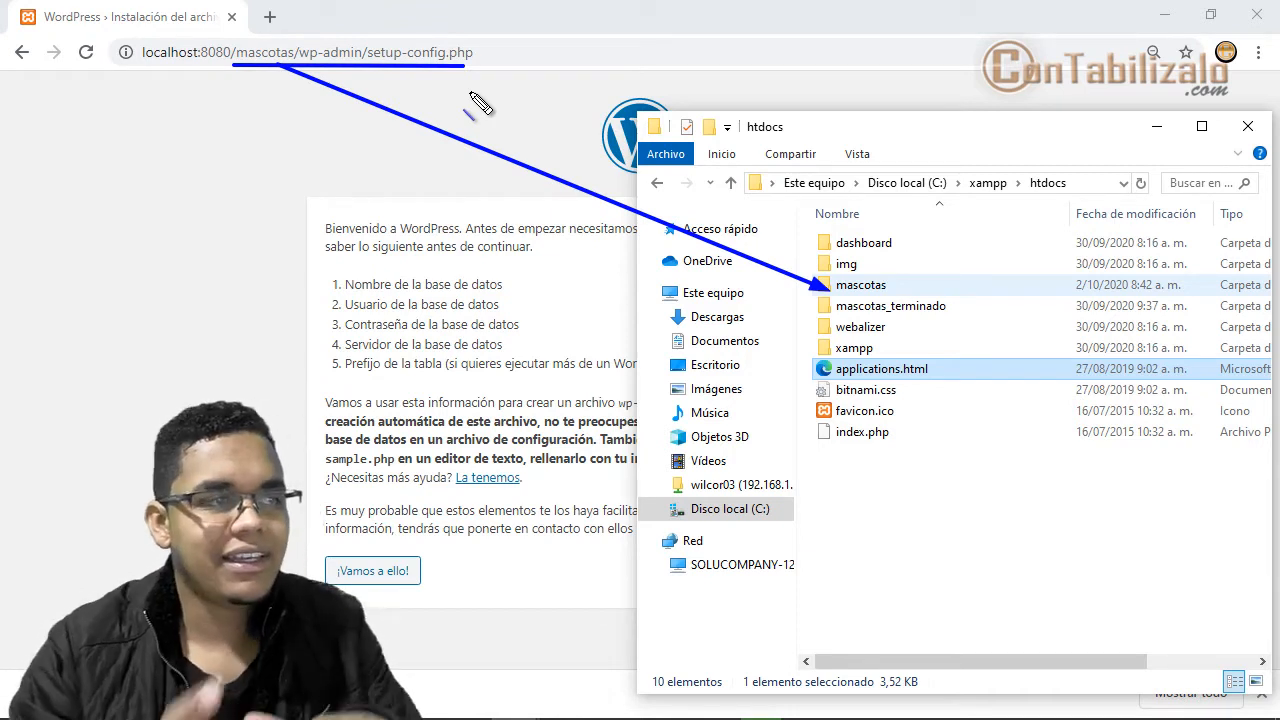
key("Escape")
- Open the mascotas folder in Explorer and link its index.php to the page address
double_click(825, 283)
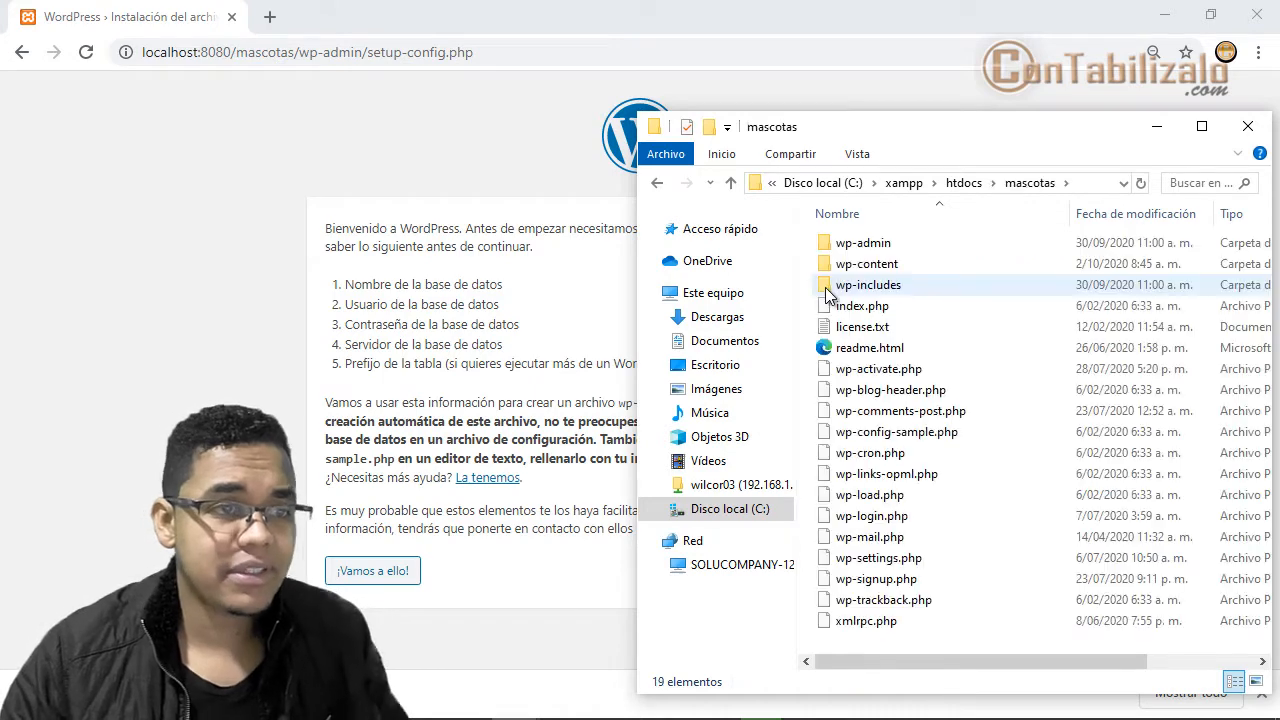
mouse_move(848, 327)
left_mouse_down()
mouse_move(870, 350)
mouse_move(825, 305)
mouse_move(905, 318)
left_mouse_up()
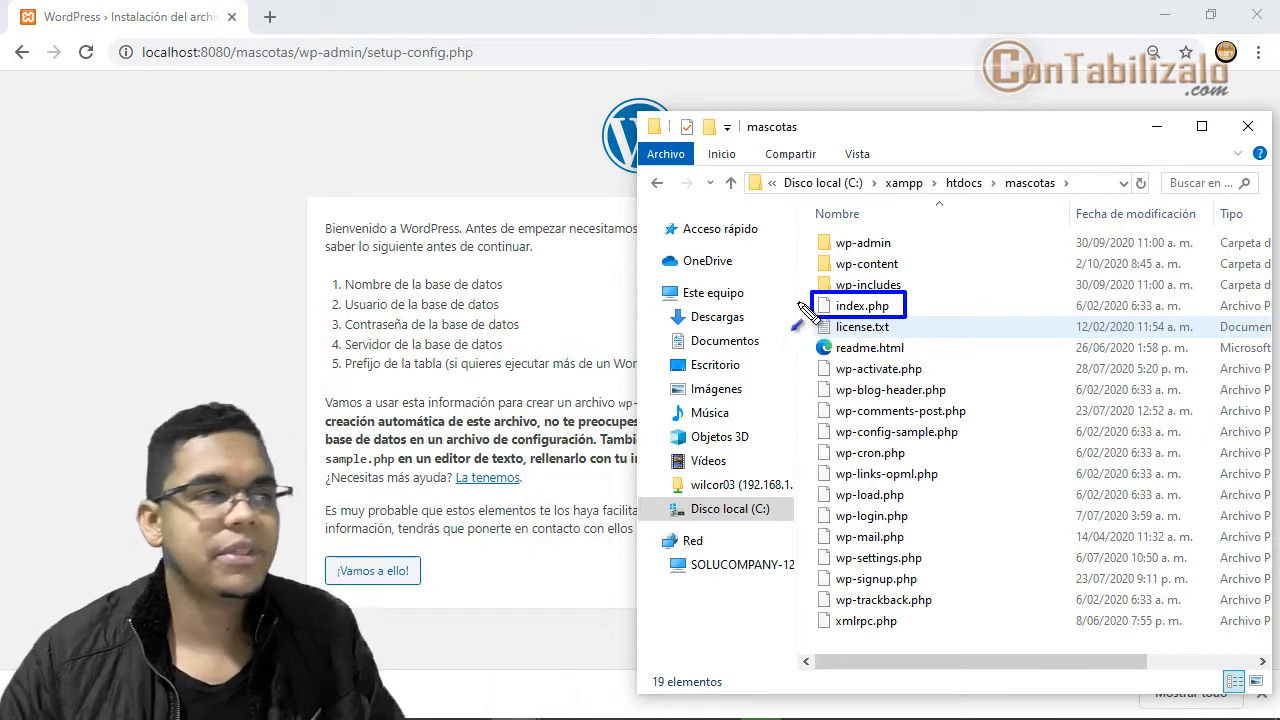
mouse_move(812, 305)
left_mouse_down()
mouse_move(370, 90)
mouse_move(374, 66)
left_mouse_up()
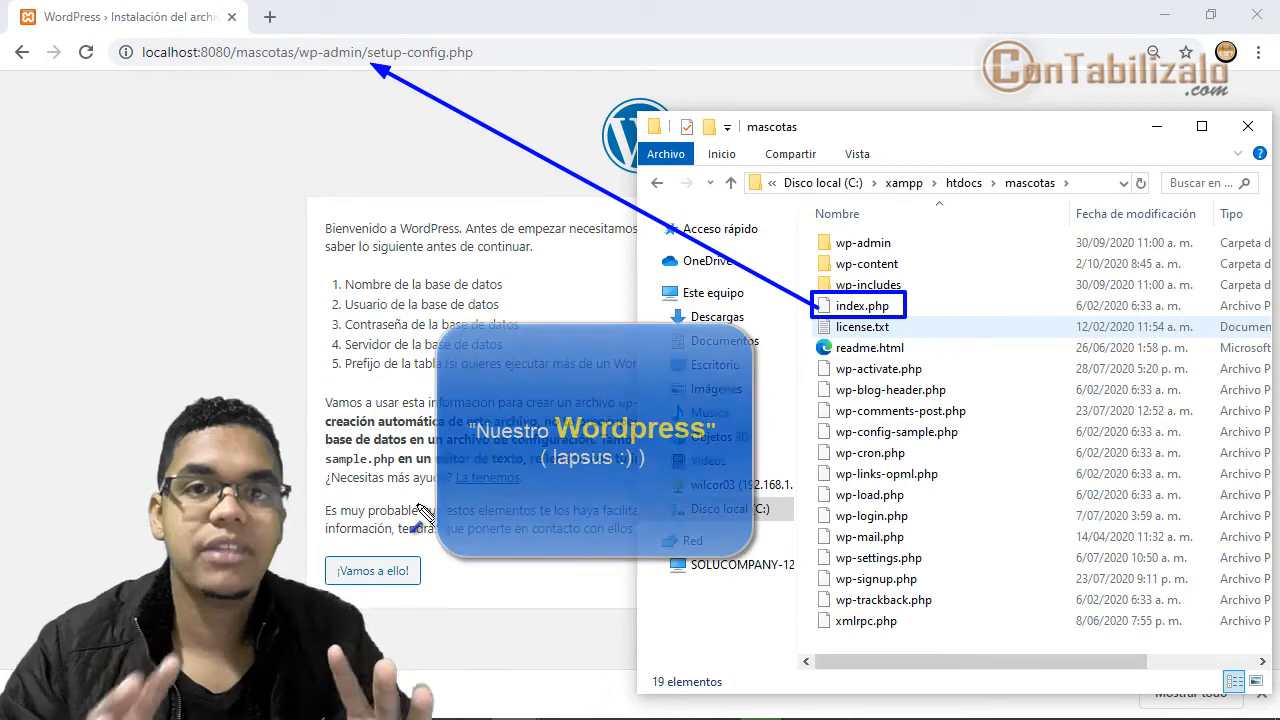
key("Escape")
- Bring the WordPress setup page forward and box the 'Nombre de la base de datos' item
left_click(568, 329)
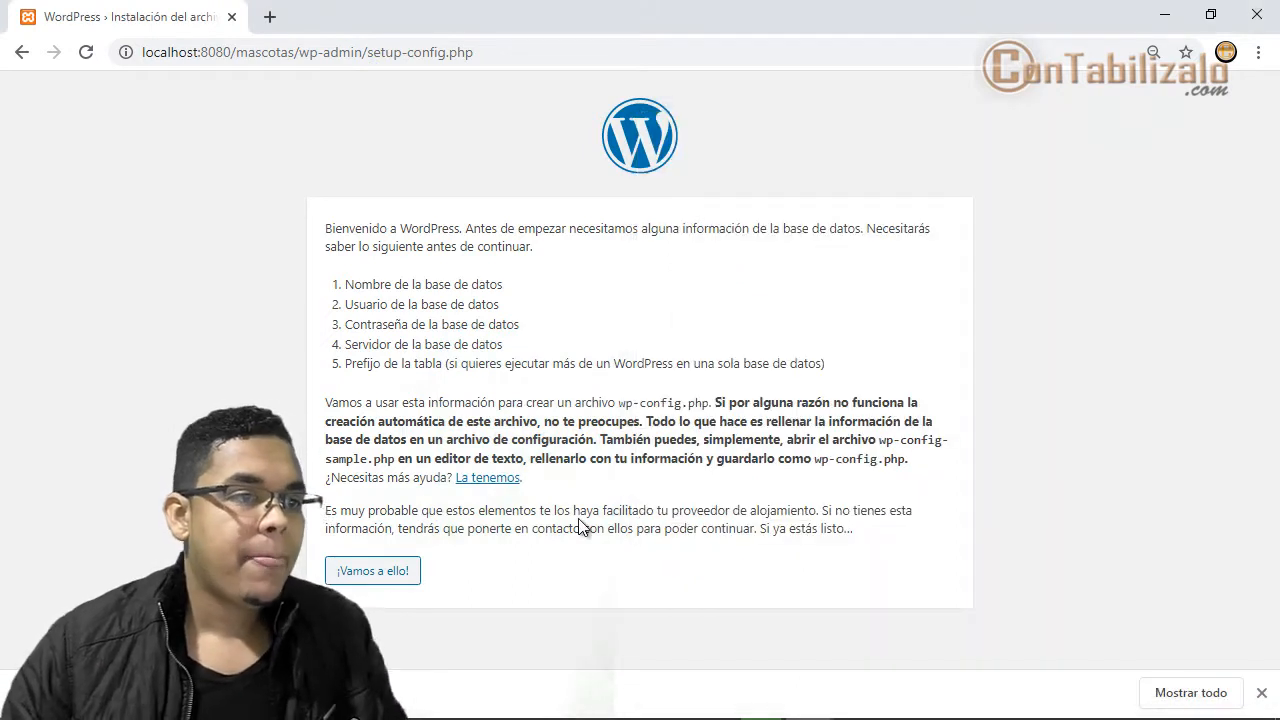
key("ctrl+shift+d")
key("f")
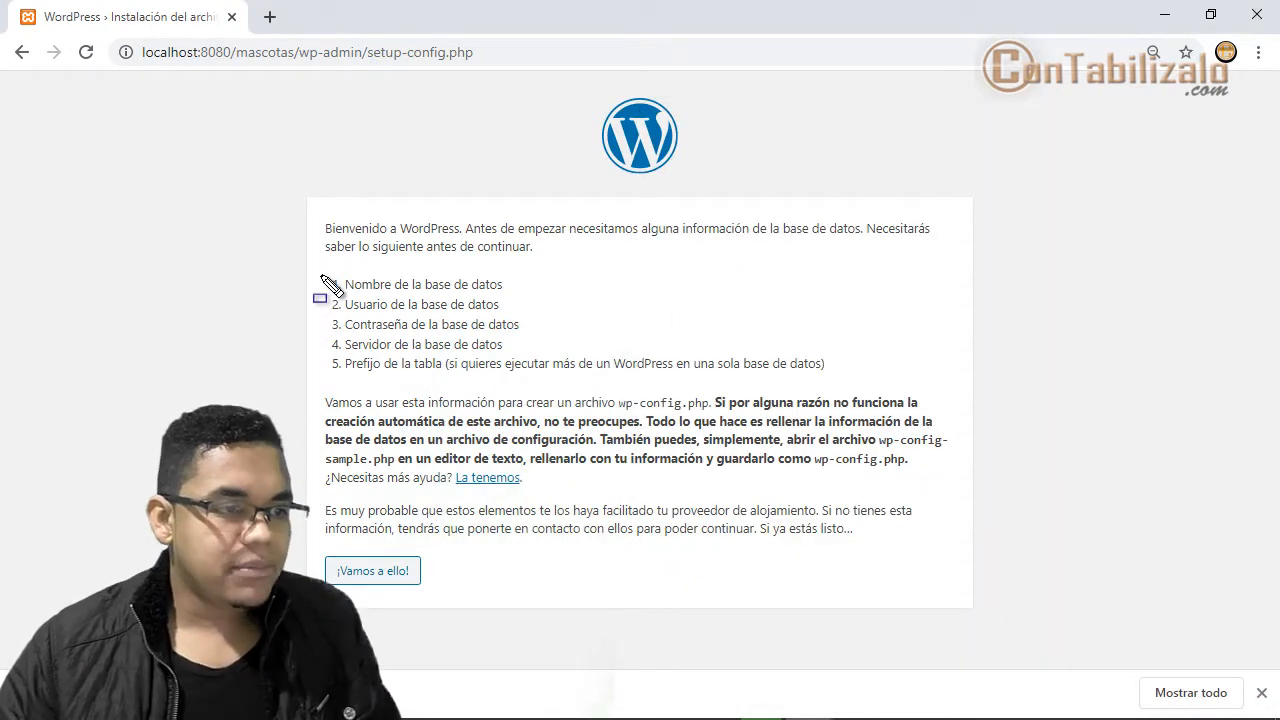
left_click_drag(326, 271, 516, 298)
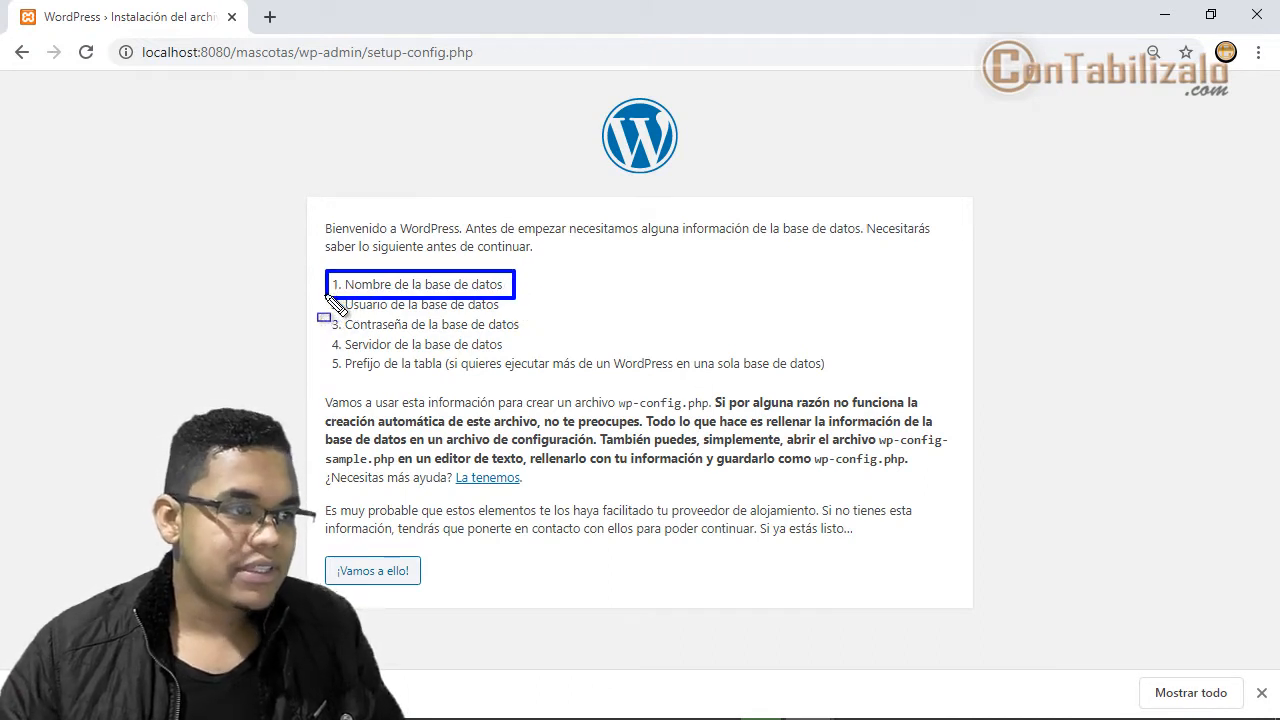
- Point arrows at the database user, password, server and table prefix items, then clear the marks
key("a")
left_click_drag(720, 306, 514, 306)
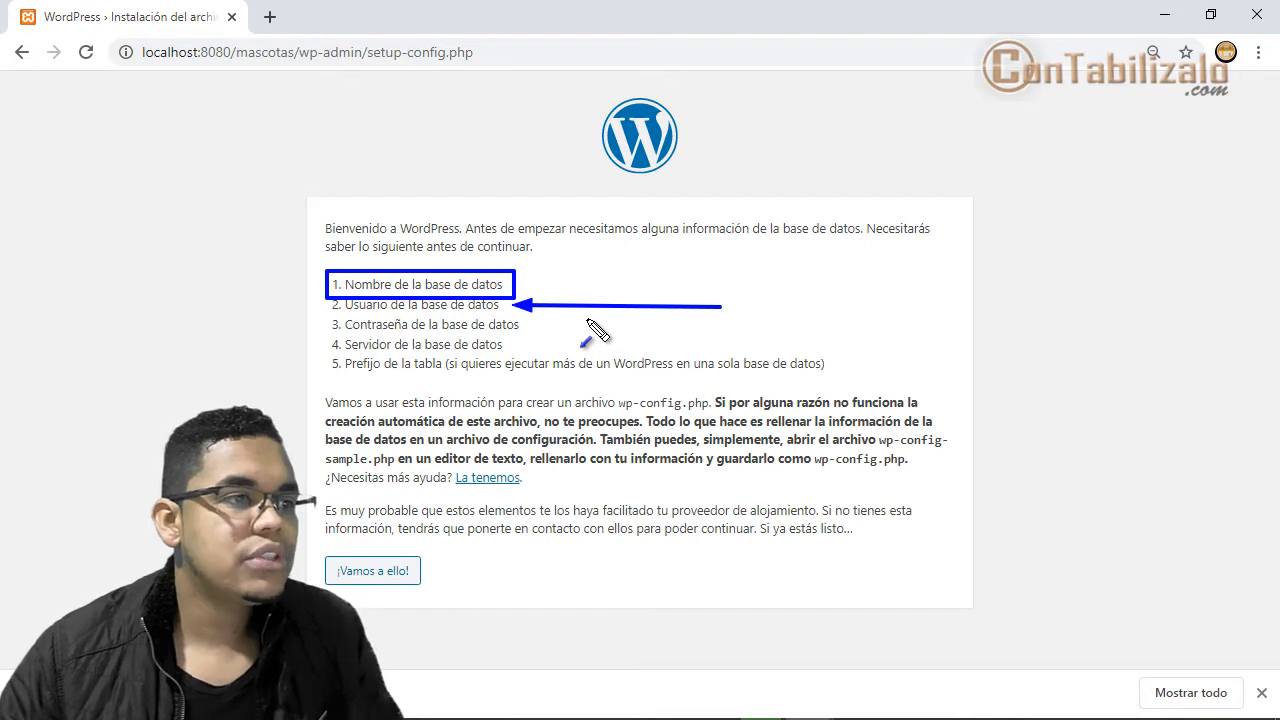
left_click_drag(654, 332, 540, 332)
left_click_drag(652, 348, 516, 348)
left_click_drag(580, 382, 422, 375)
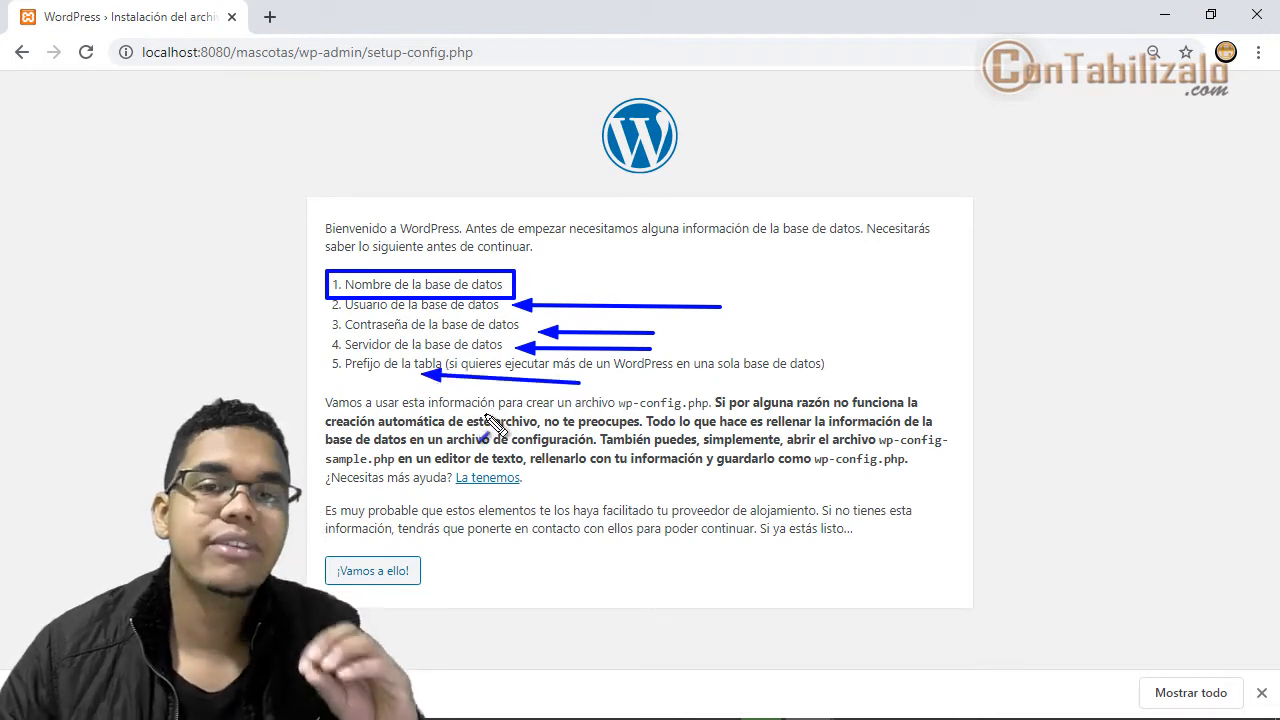
key("Escape")
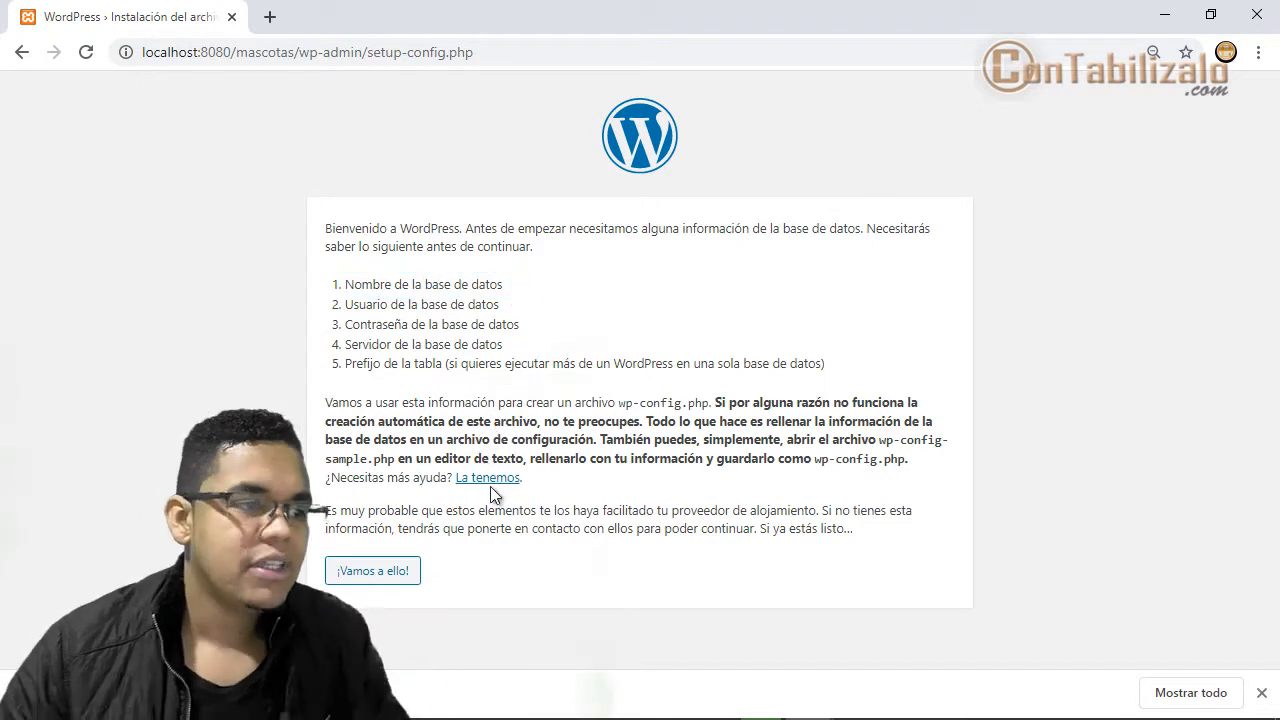
- Proceed to the database connection form, dismiss the downloads bar, and highlight the form
left_click(386, 574)
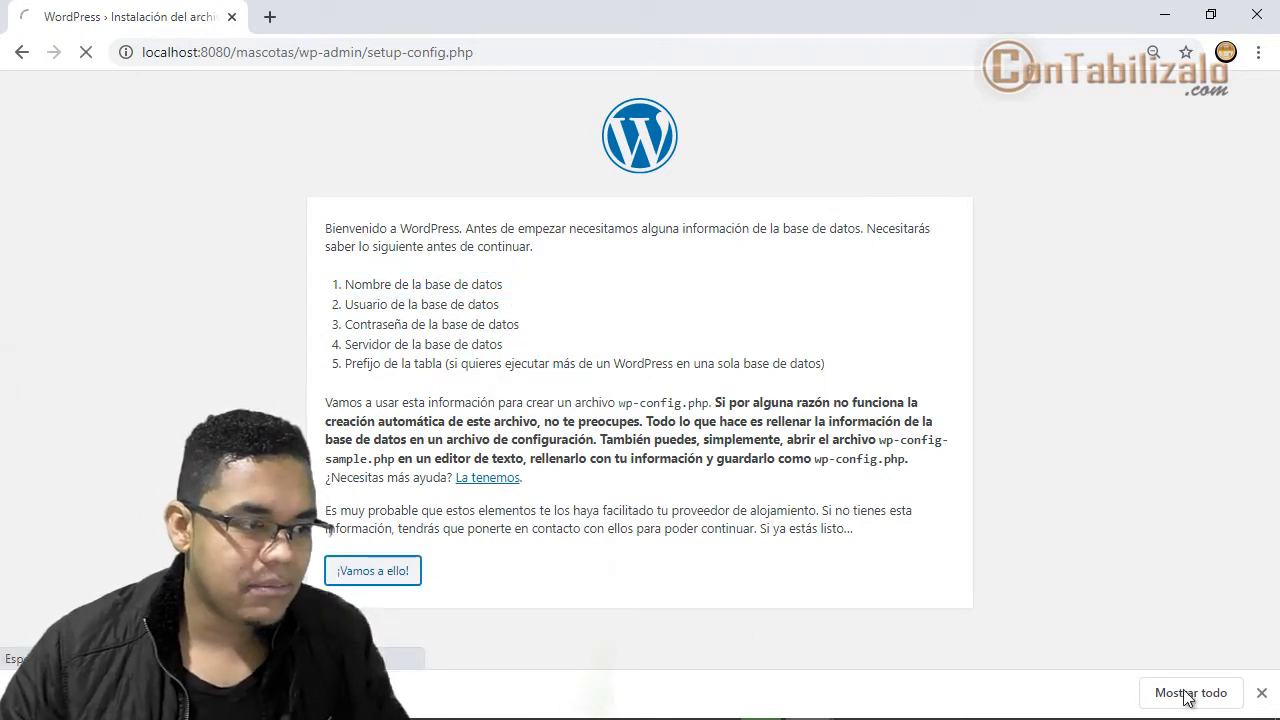
left_click(1264, 697)
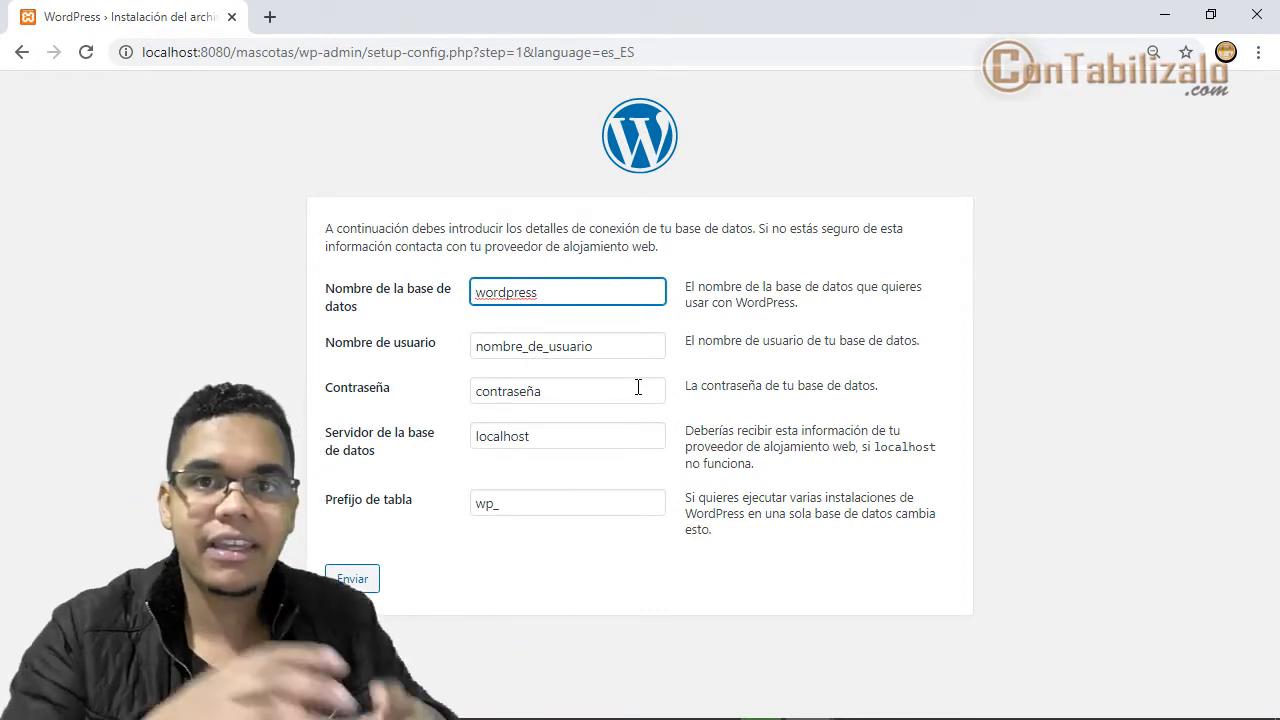
key("ctrl+alt+d")
mouse_move(445, 254)
left_mouse_down()
mouse_move(685, 508)
mouse_move(690, 571)
left_mouse_up()
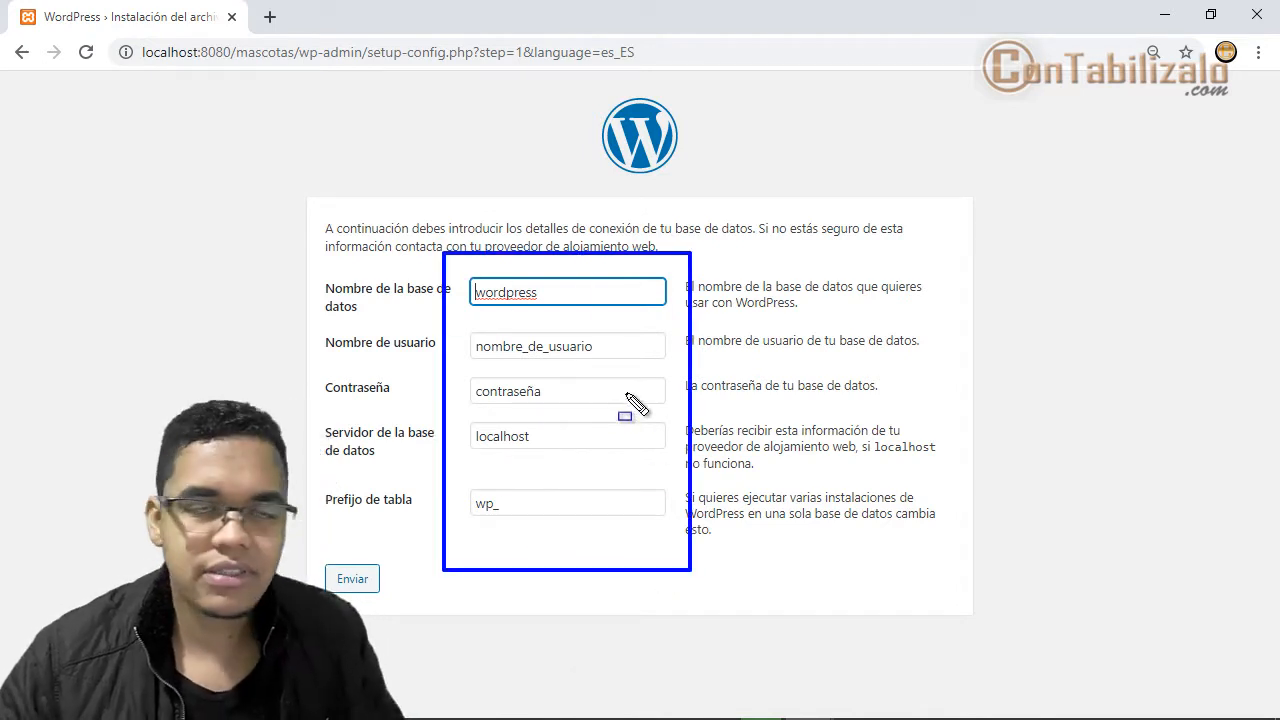
key("Escape")
- Point an arrow at a connection form field and open a new empty Chrome tab
key("ctrl+shift+d")
key("a")
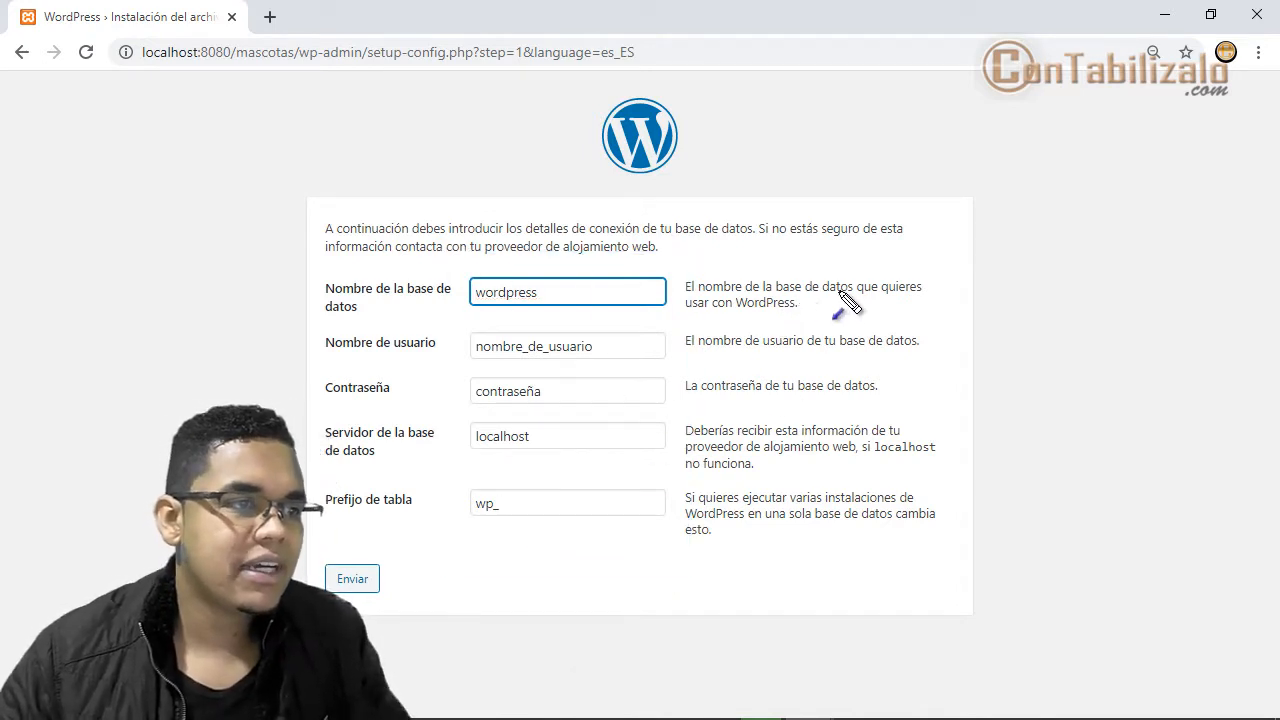
left_click_drag(860, 285, 603, 293)
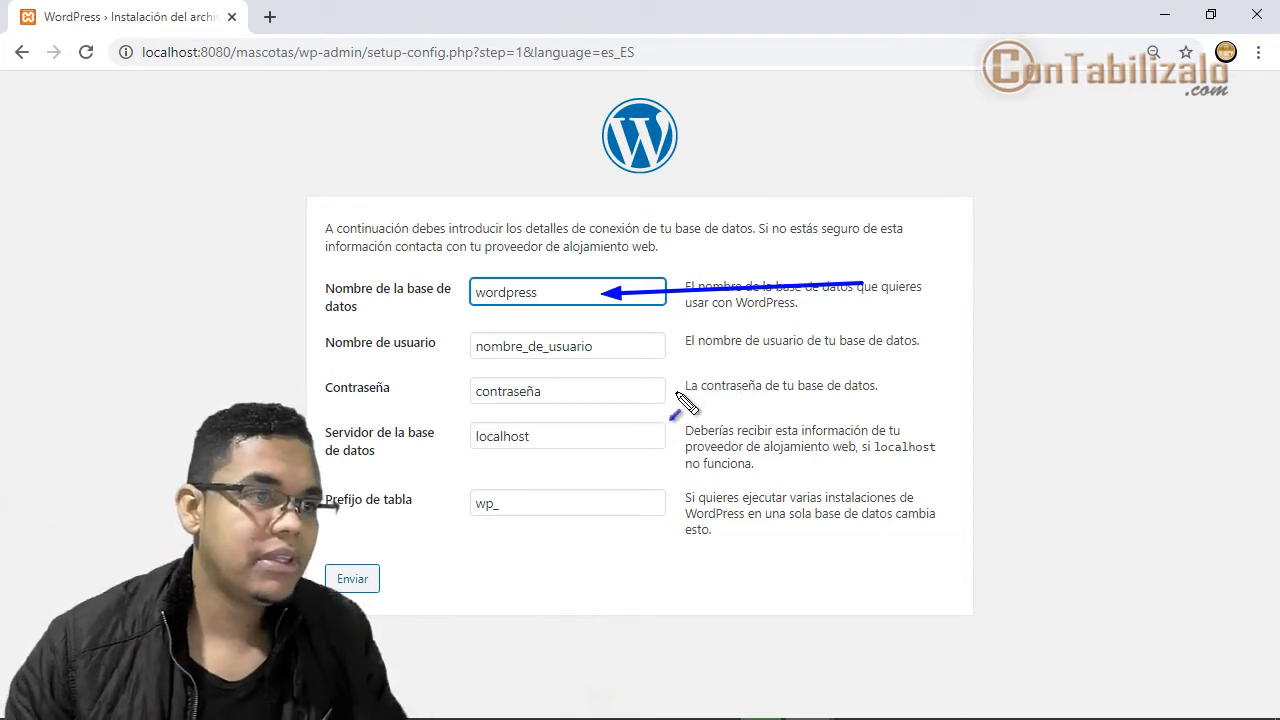
left_click(270, 20)
- Load localhost:8080/phpmyadmin in the new tab
left_click(361, 51)
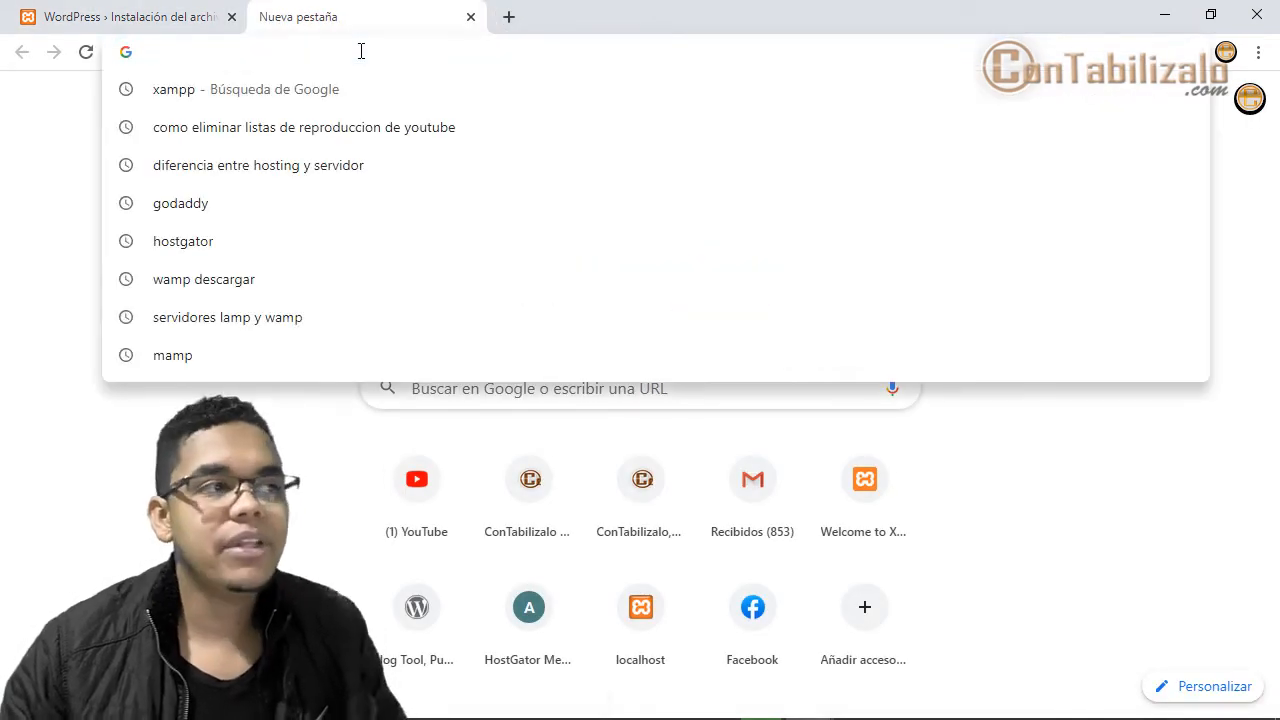
type("lo")
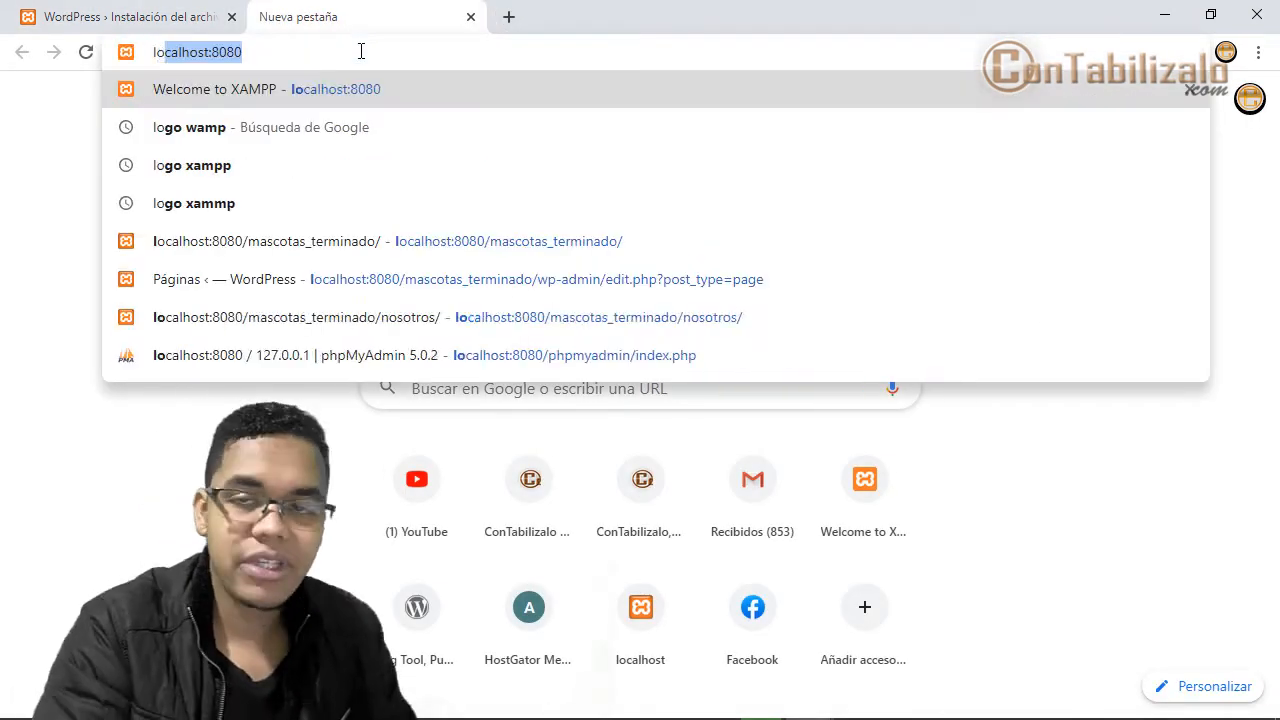
type("calhost:8080")
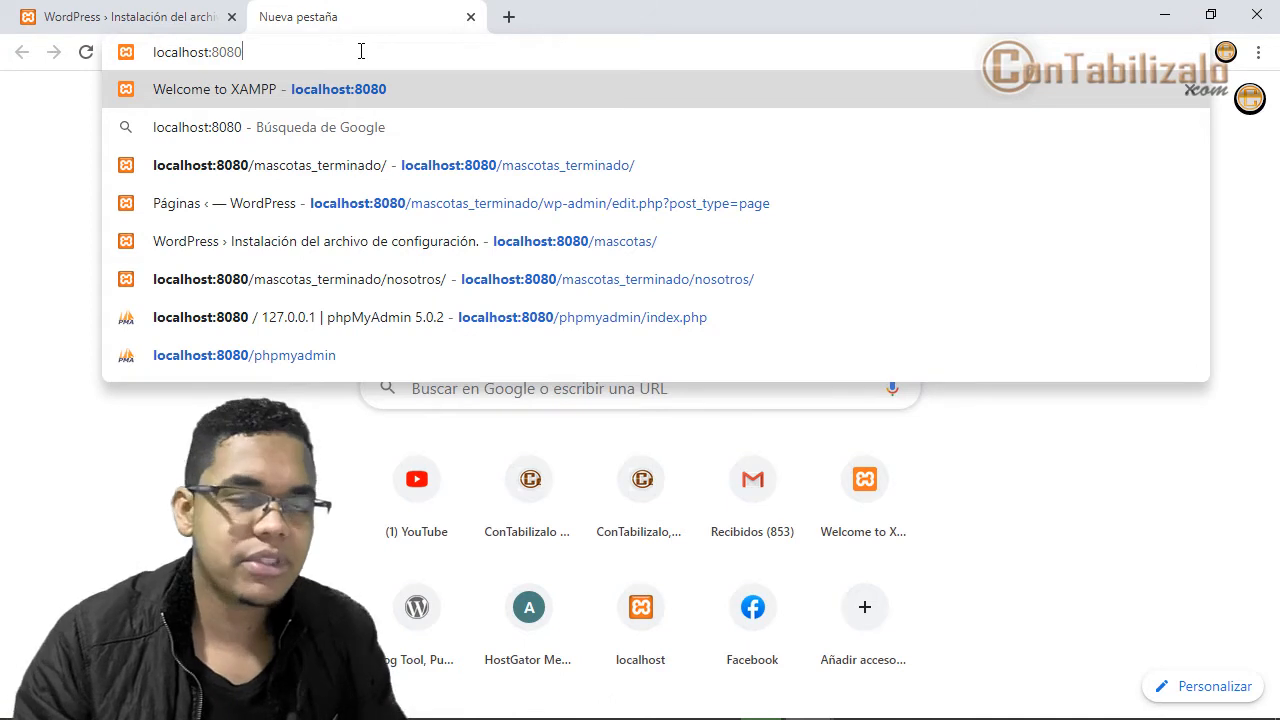
type("/")
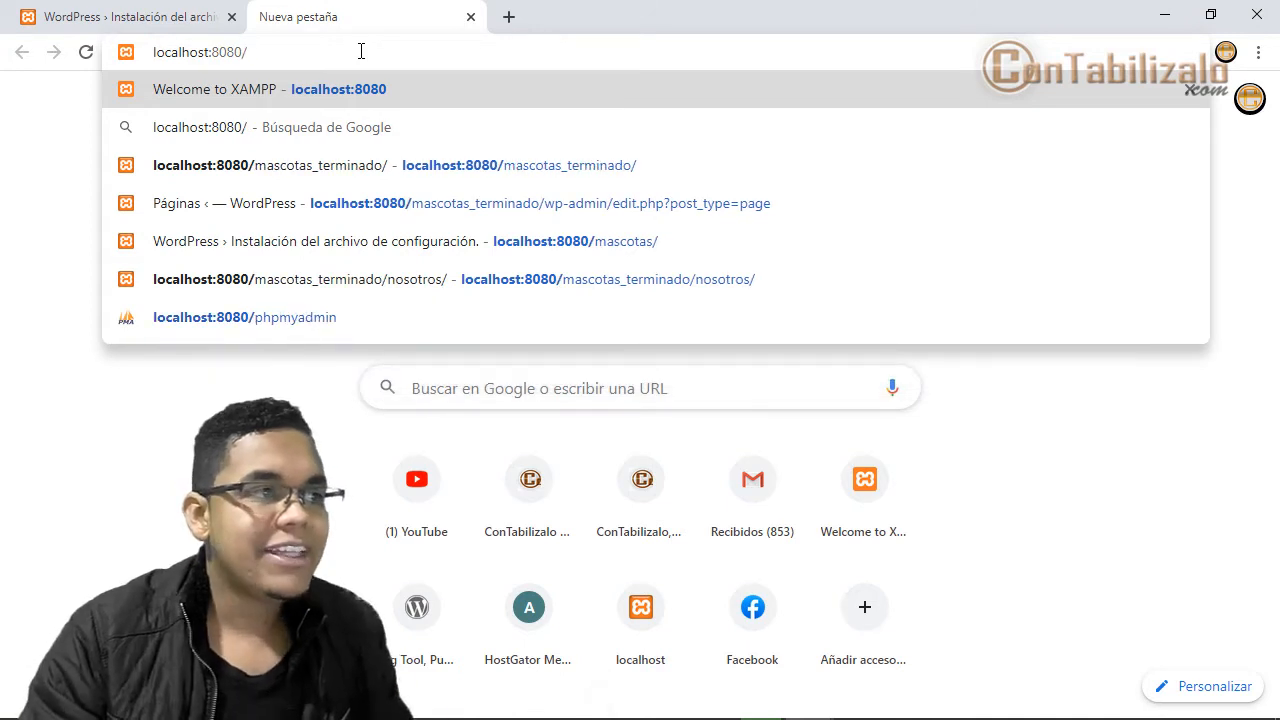
type("phpmy")
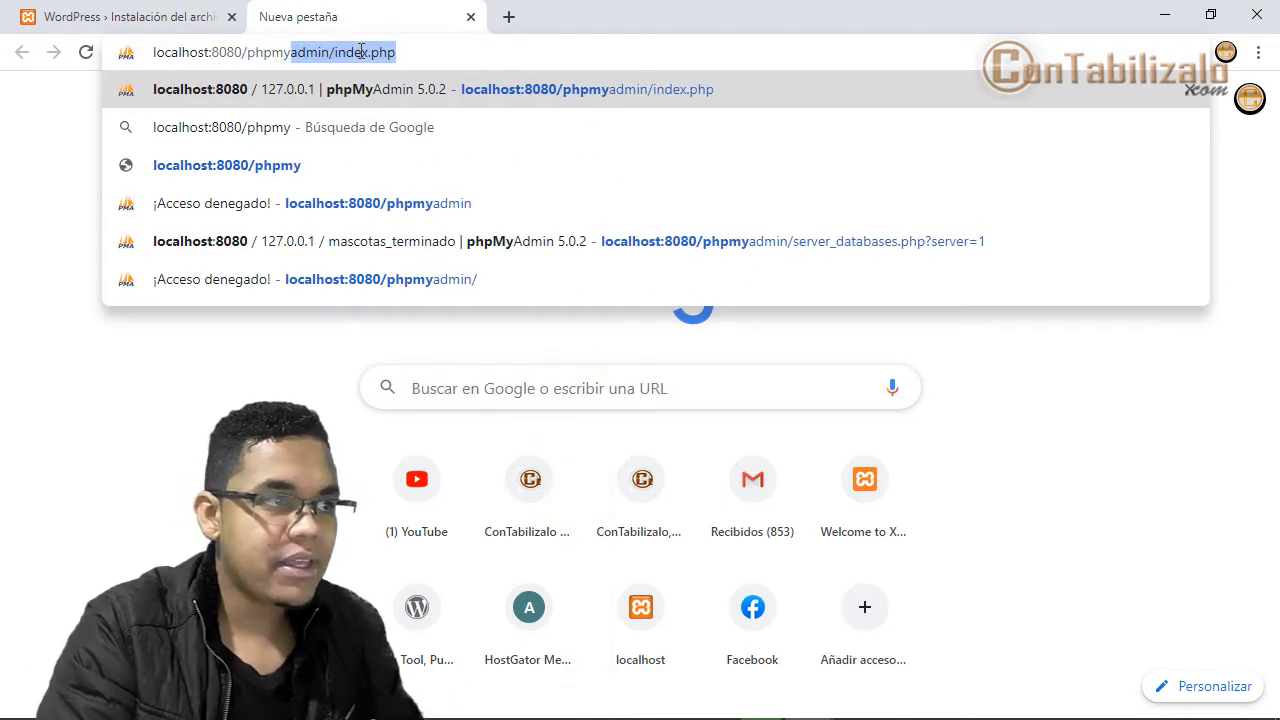
type("admin")
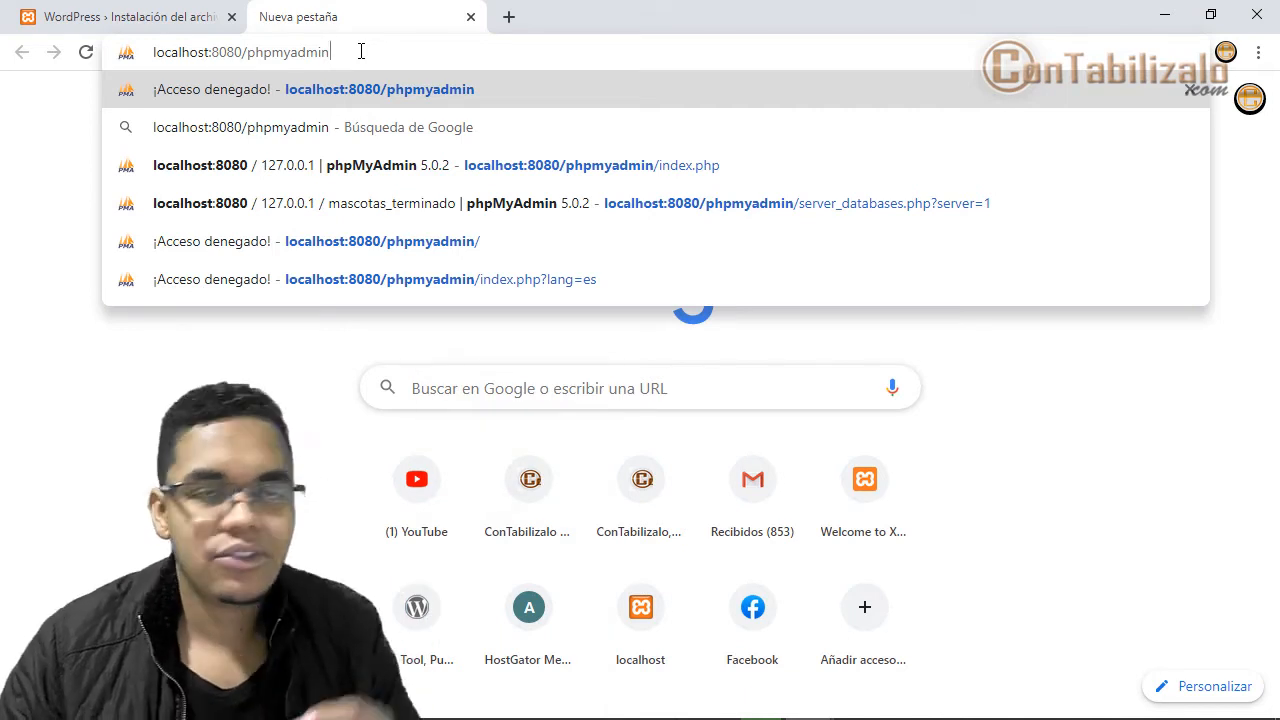
key("Return")
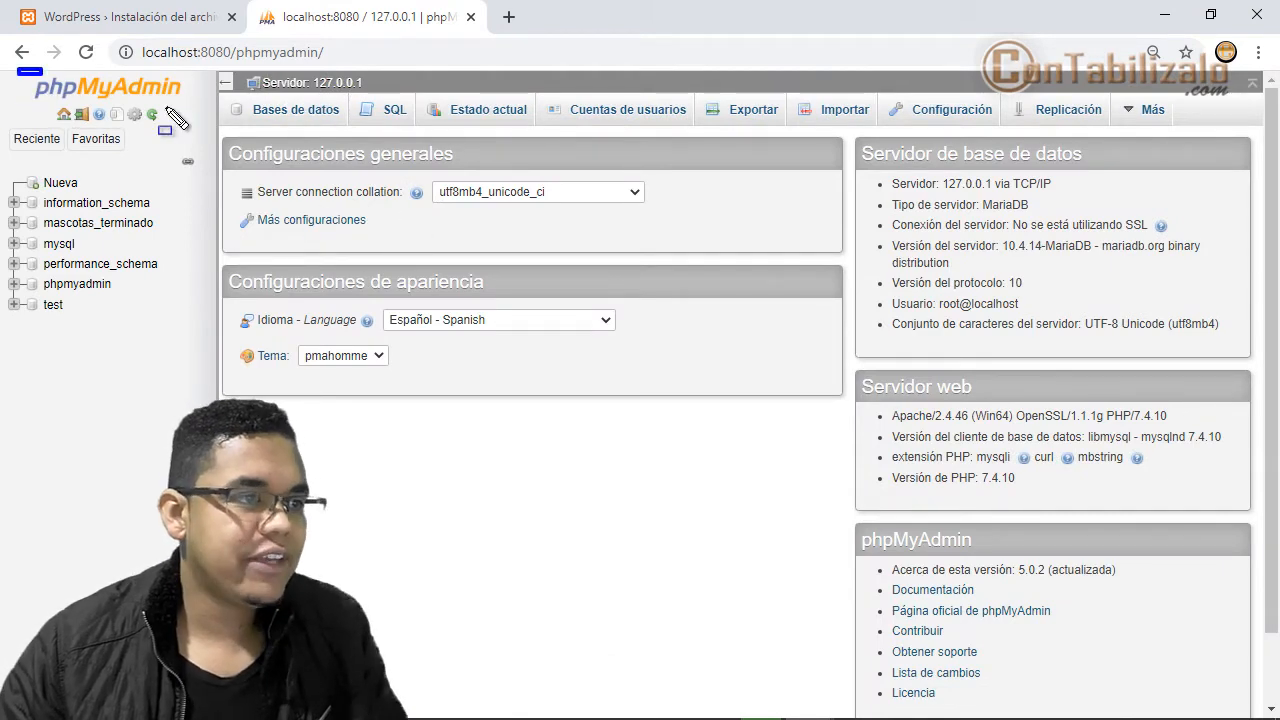
- Mark up the existing databases listed in phpMyAdmin's left sidebar
mouse_move(167, 108)
left_mouse_down()
mouse_move(1272, 606)
mouse_move(1249, 702)
left_mouse_up()
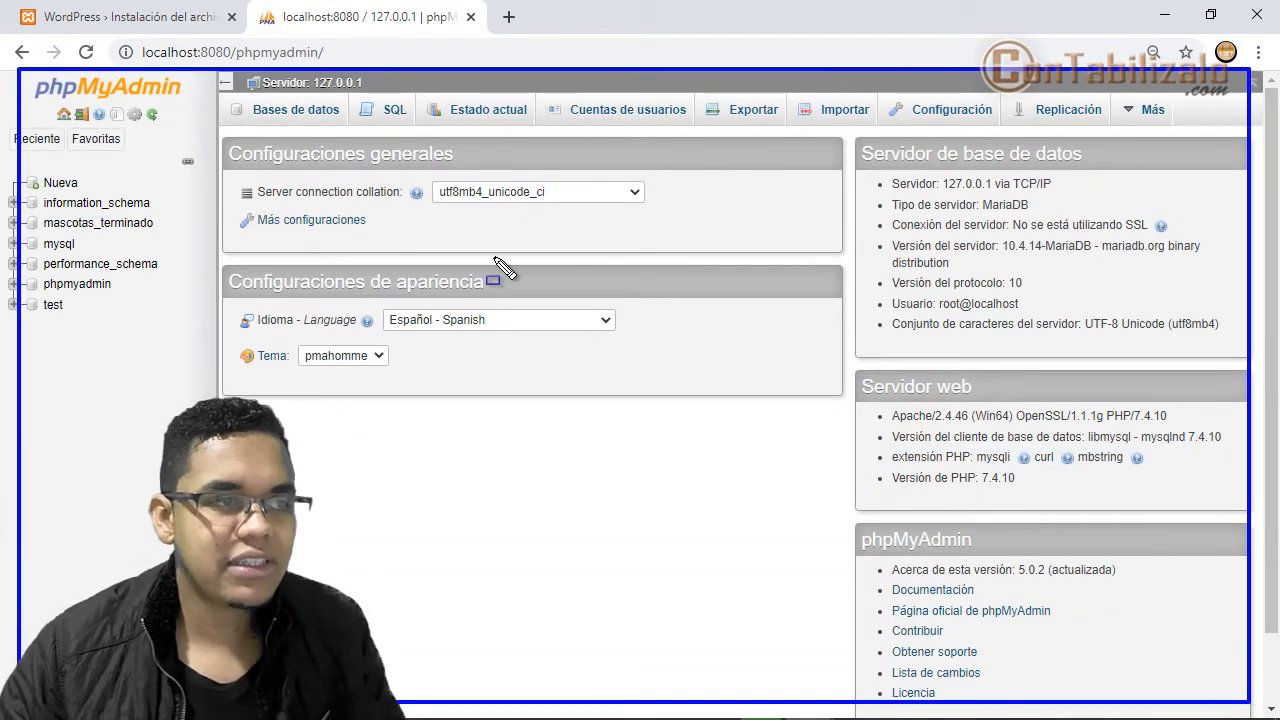
left_click_drag(426, 219, 158, 211)
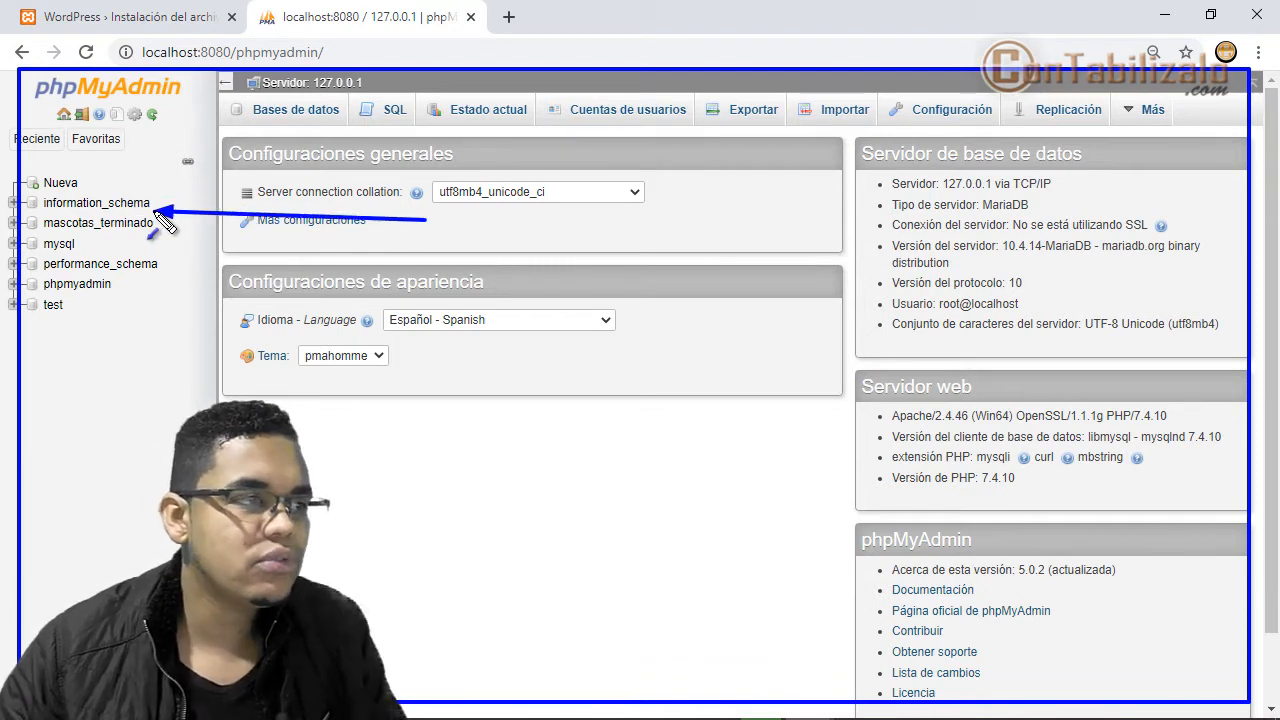
left_click_drag(310, 312, 155, 229)
mouse_move(345, 481)
left_mouse_down()
mouse_move(168, 342)
mouse_move(88, 245)
left_mouse_up()
left_click_drag(270, 471, 105, 291)
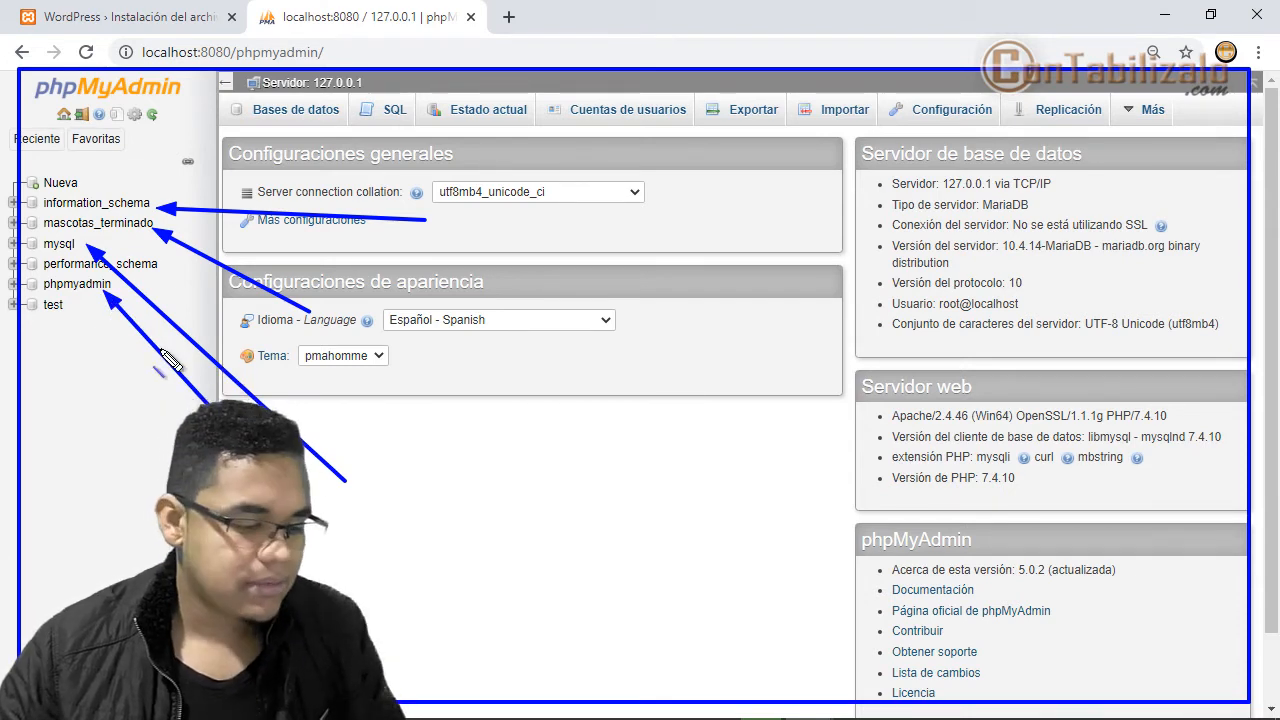
left_click_drag(43, 228, 138, 228)
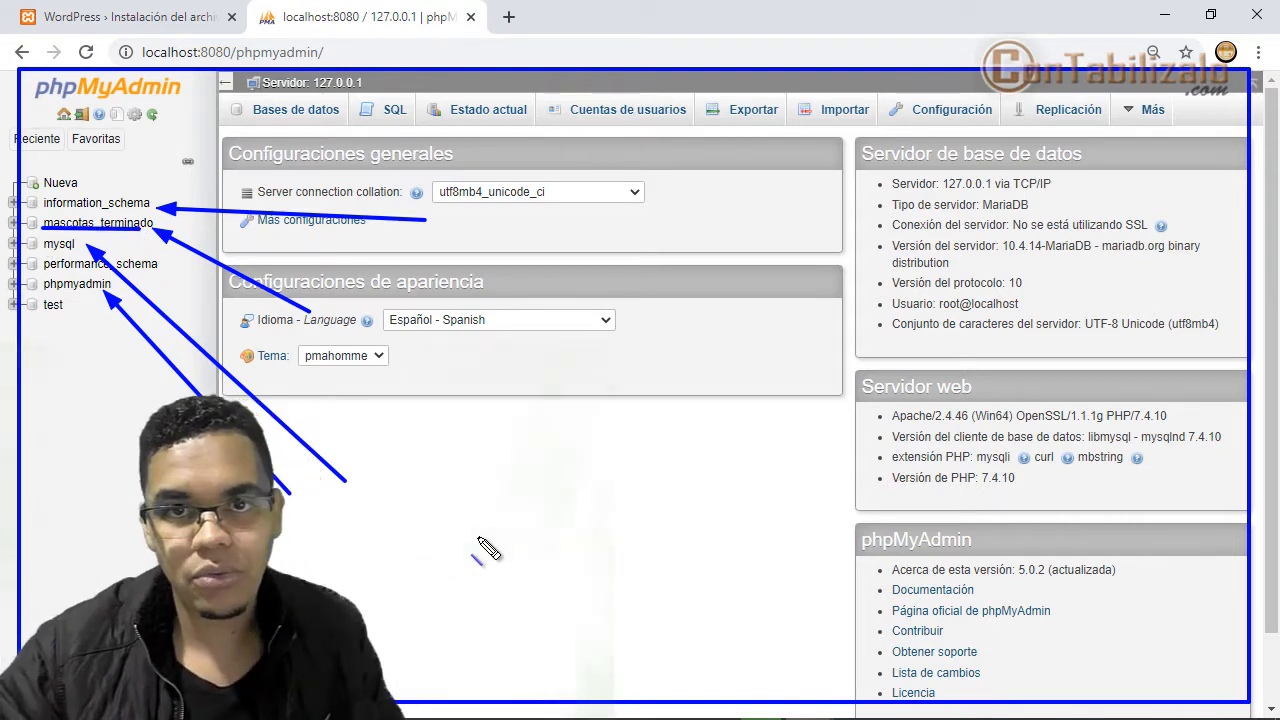
- Check the Favoritas list and open the create-database page via Nueva
key("Escape")
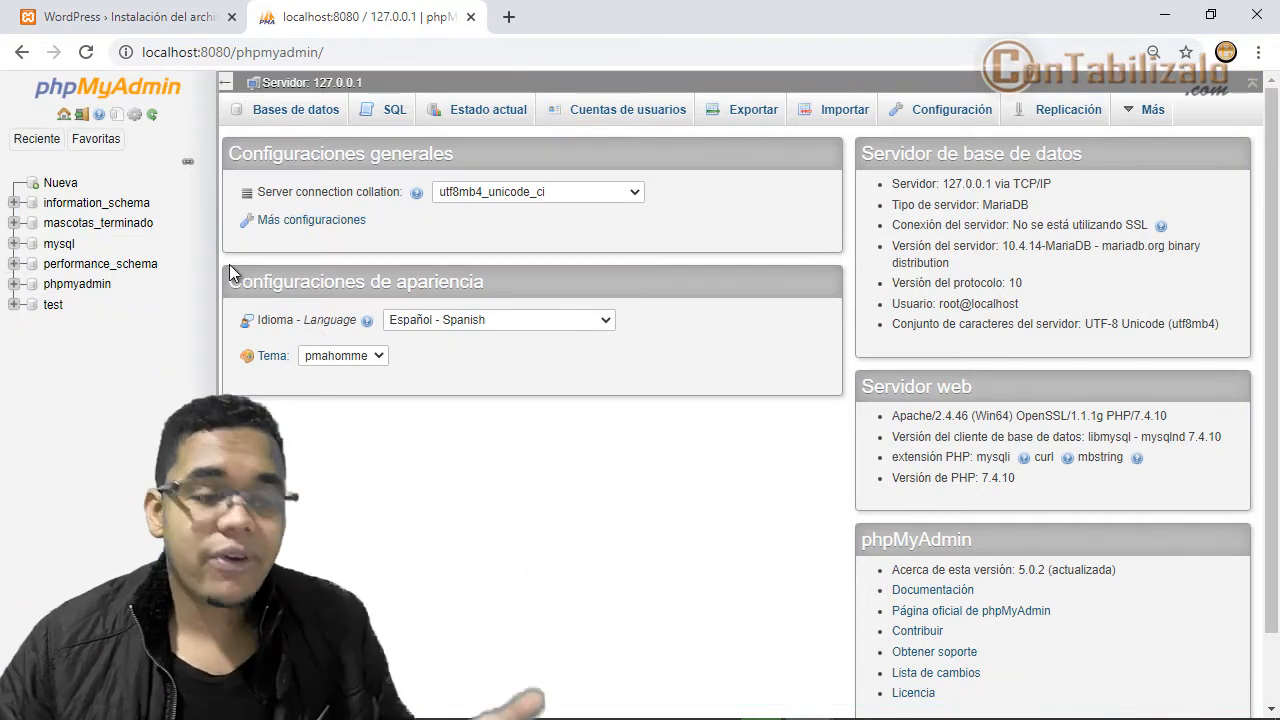
left_click(106, 138)
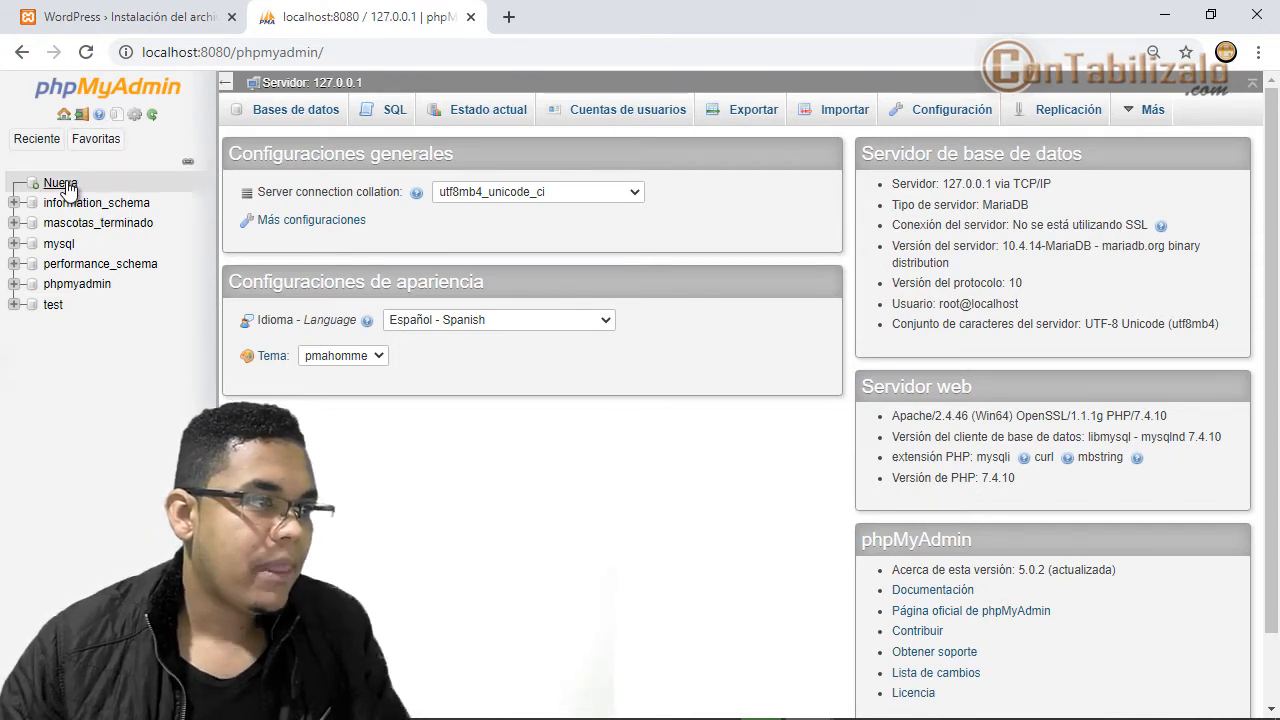
left_click(66, 185)
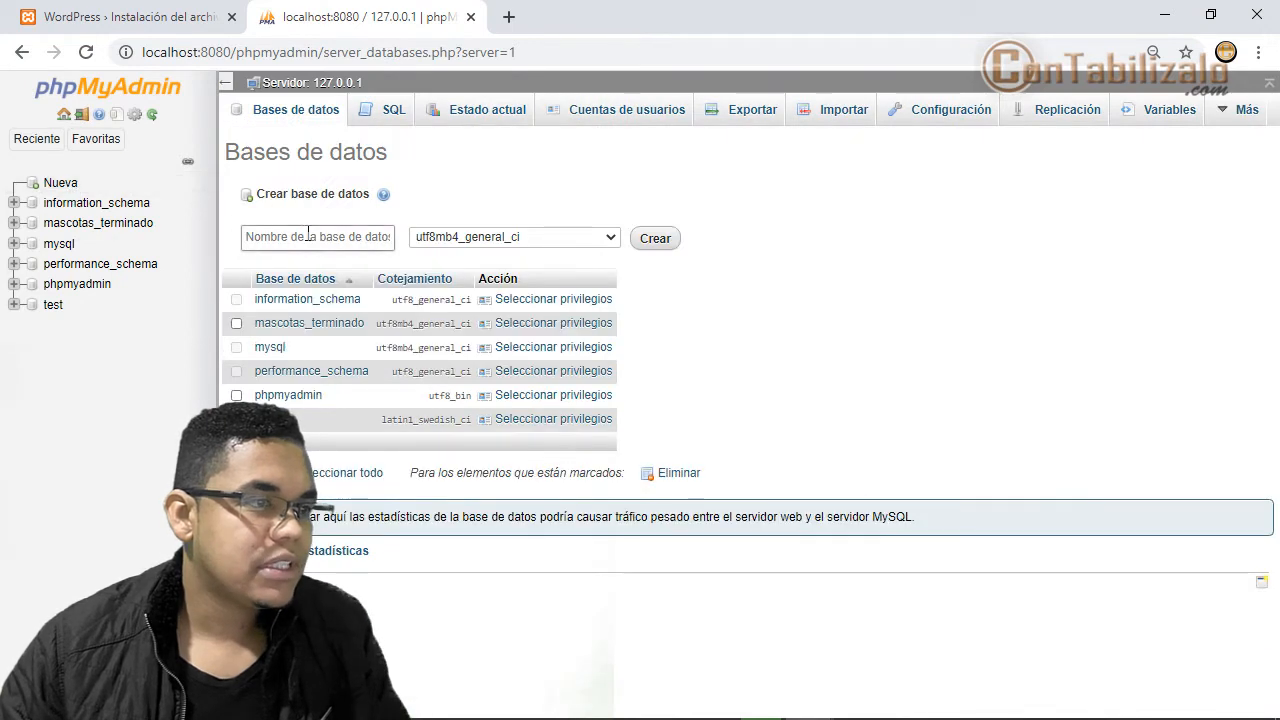
- Enter mascotas_curso as the new database name and copy it
left_click(308, 236)
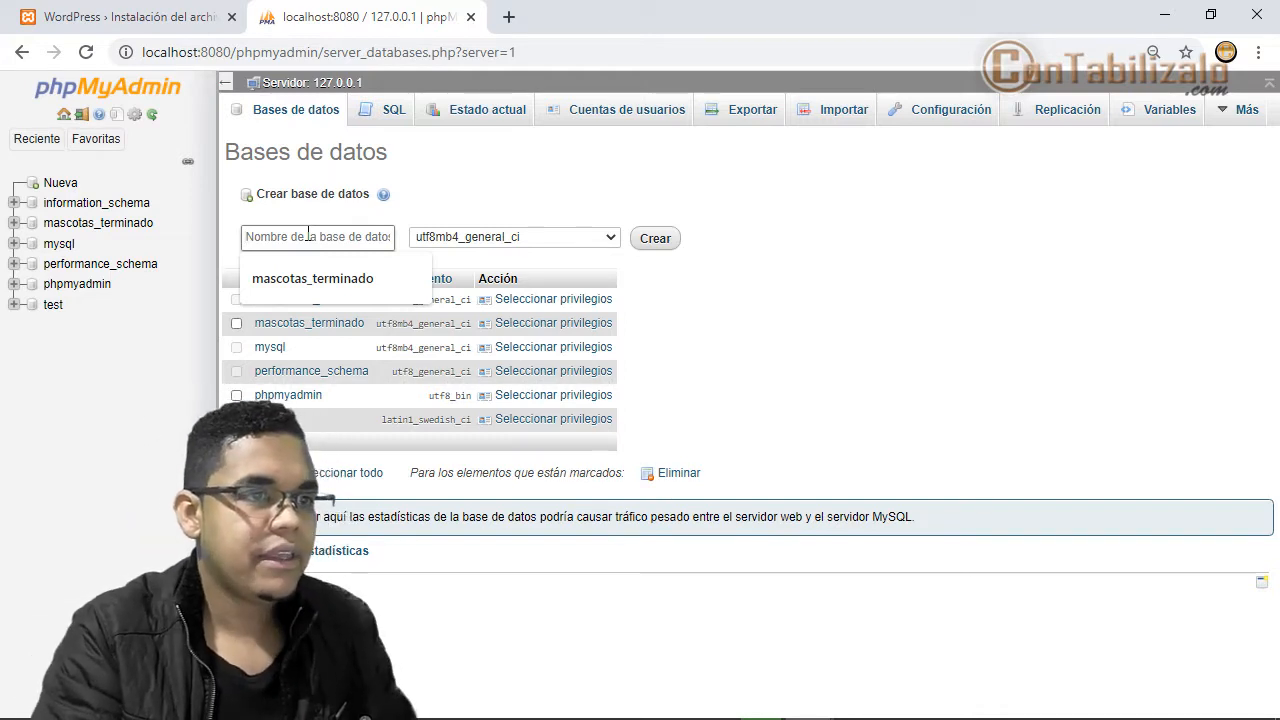
type("ca")
type("ascotas")
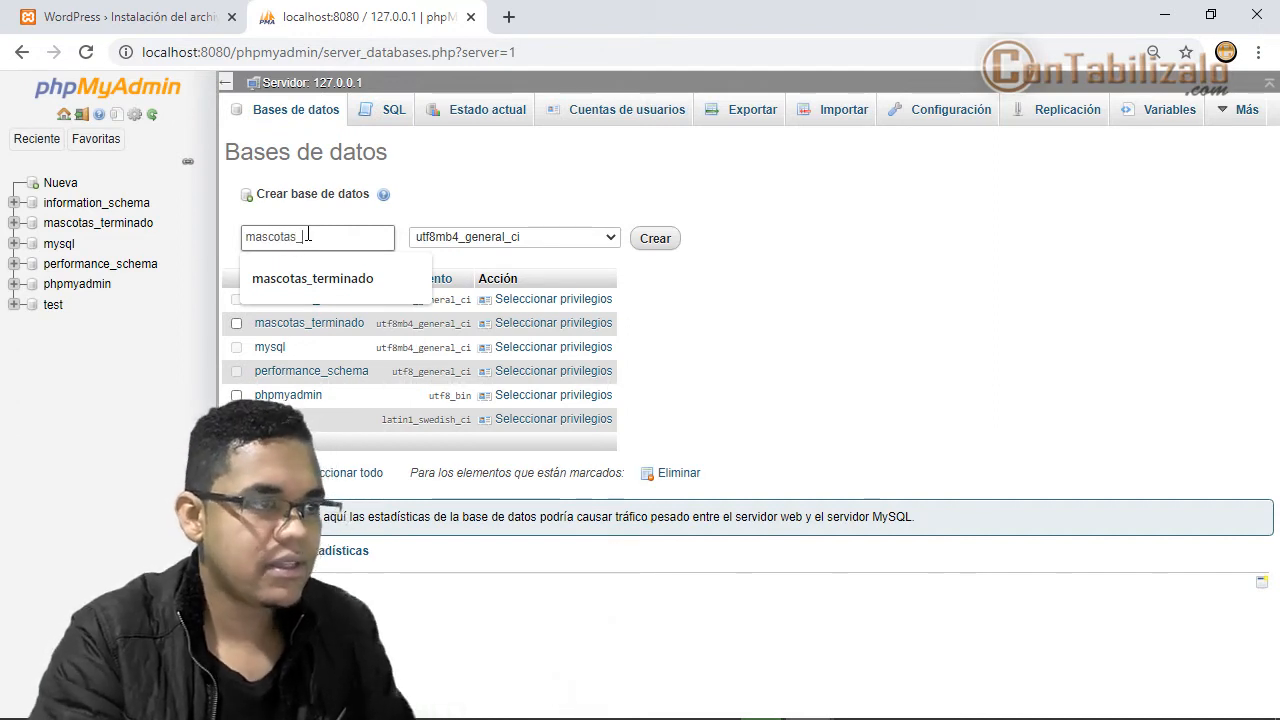
type("_curso")
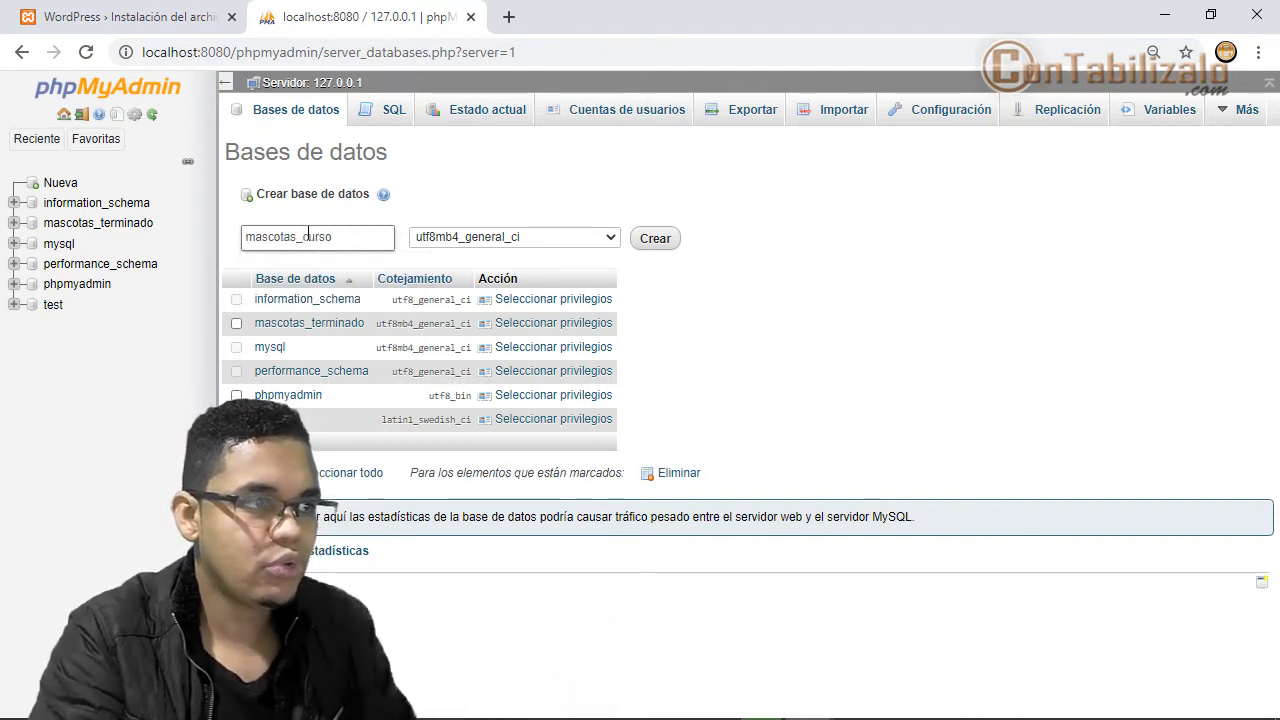
left_click_drag(340, 238, 228, 240)
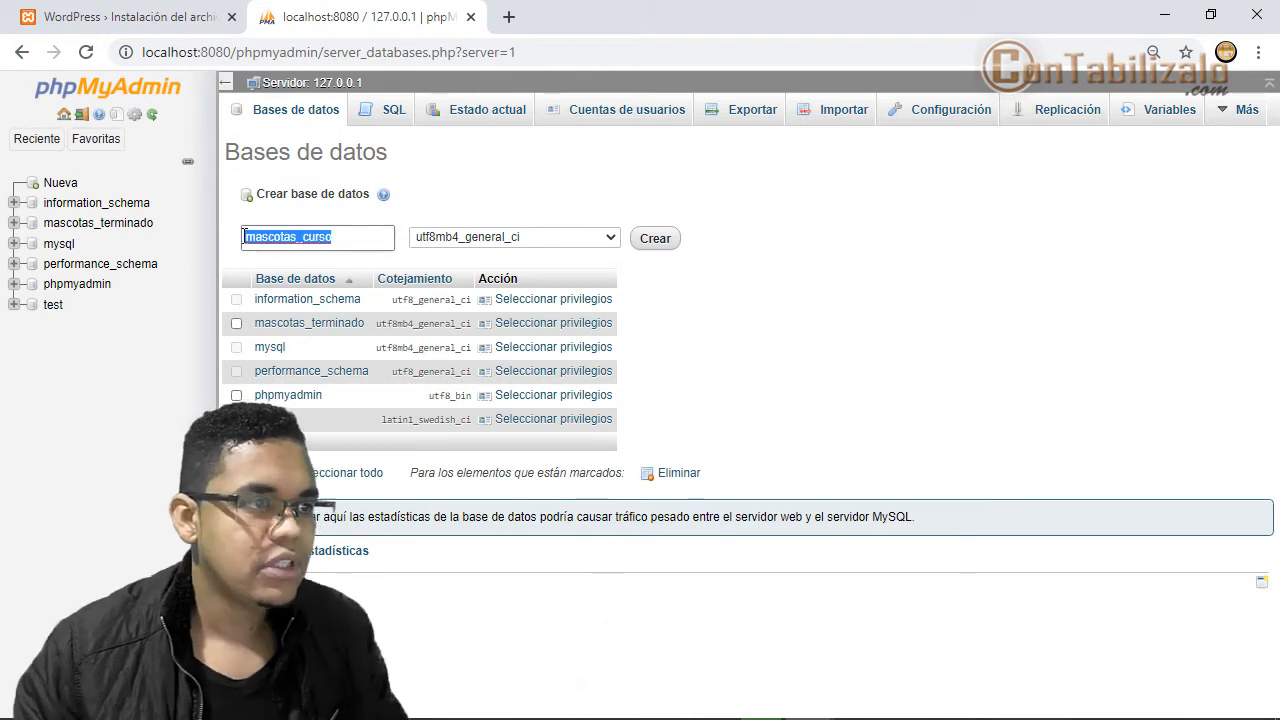
right_click(251, 243)
left_click(287, 359)
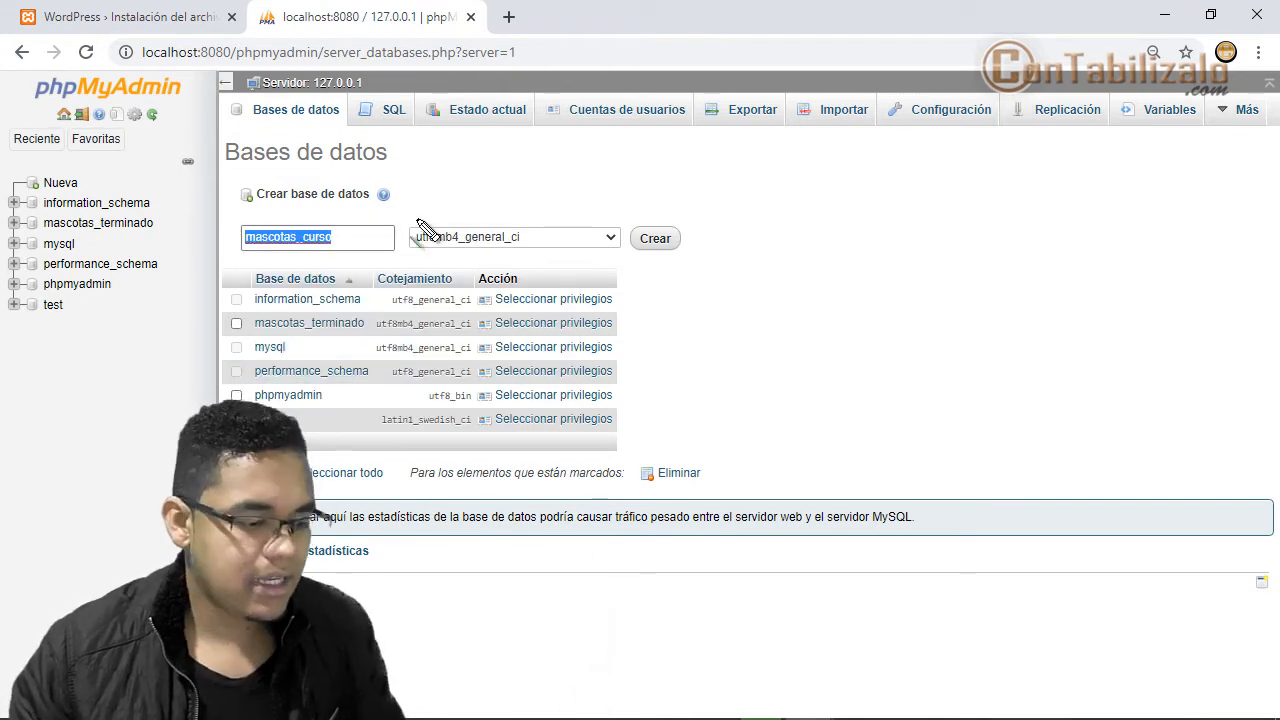
- Create the mascotas_curso database and close the phpMyAdmin tab
left_click_drag(400, 215, 713, 269)
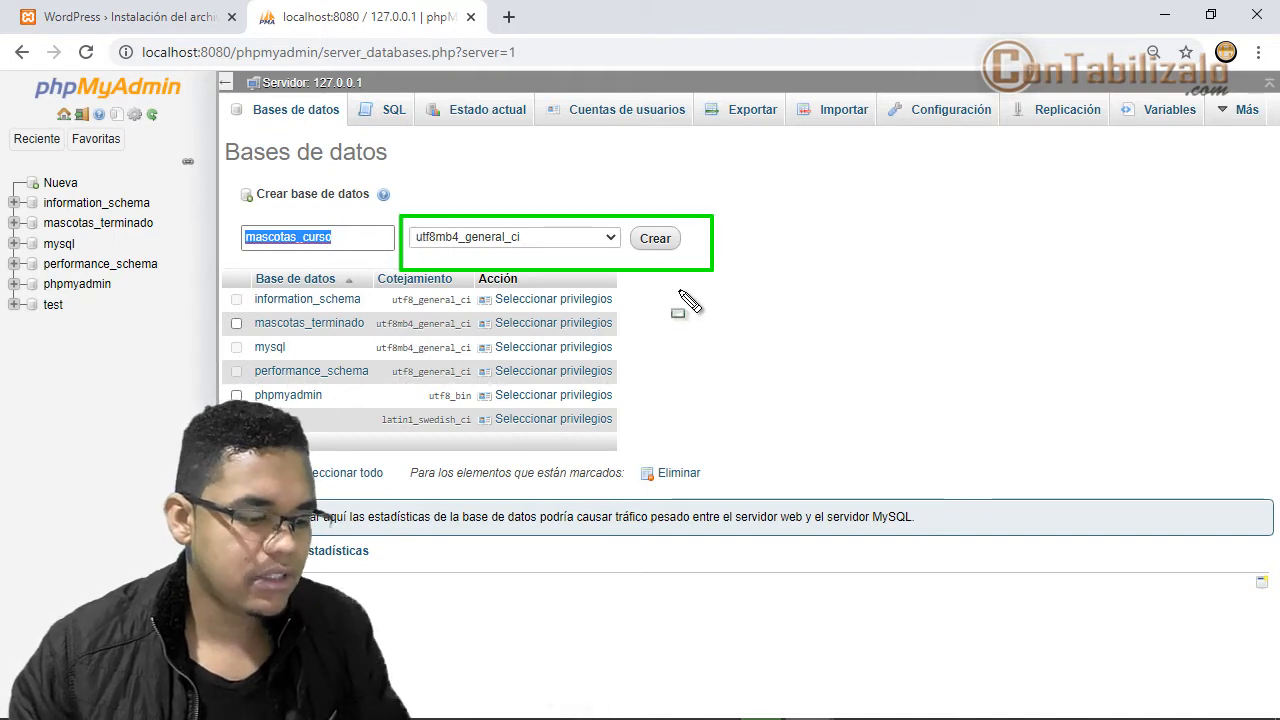
key("Escape")
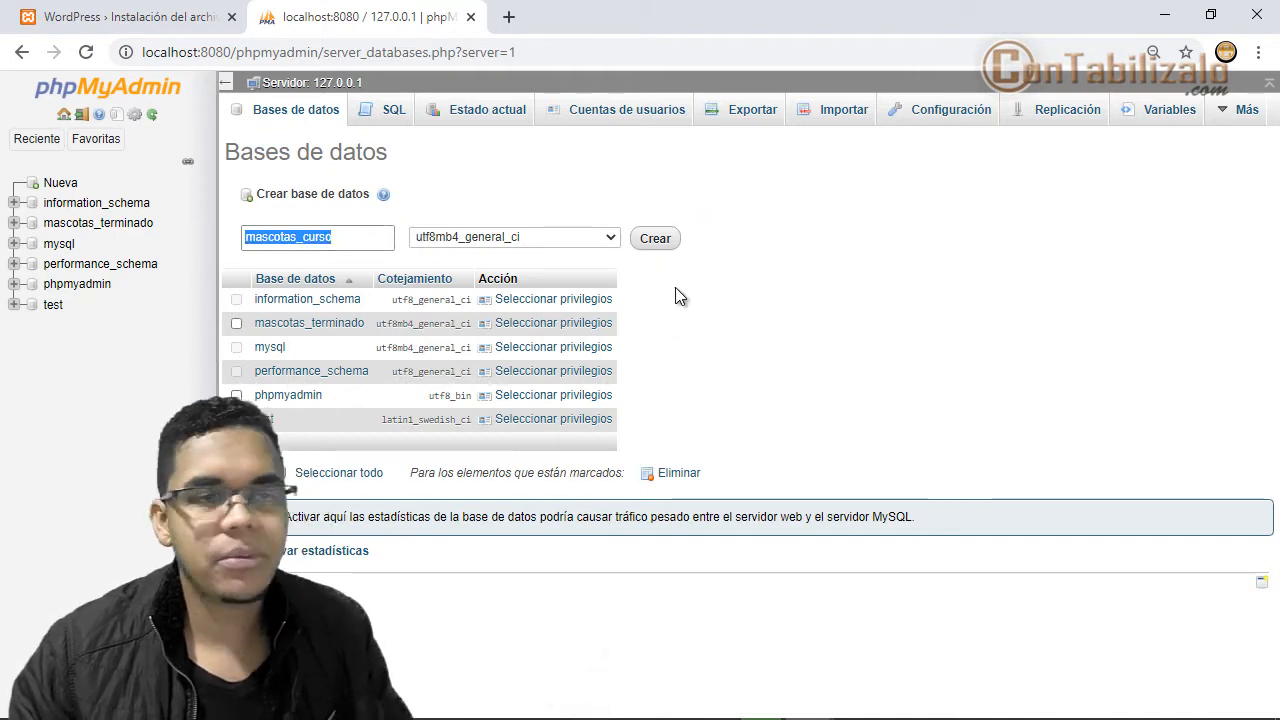
left_click(645, 245)
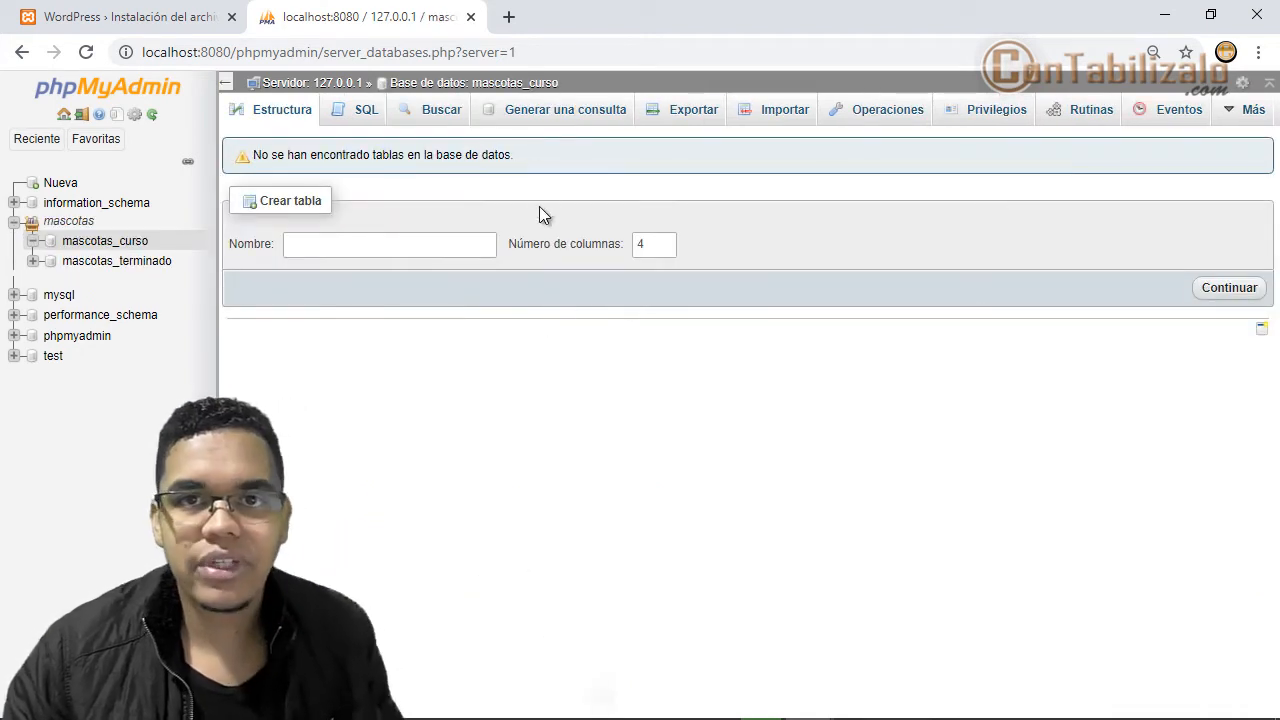
left_click(471, 17)
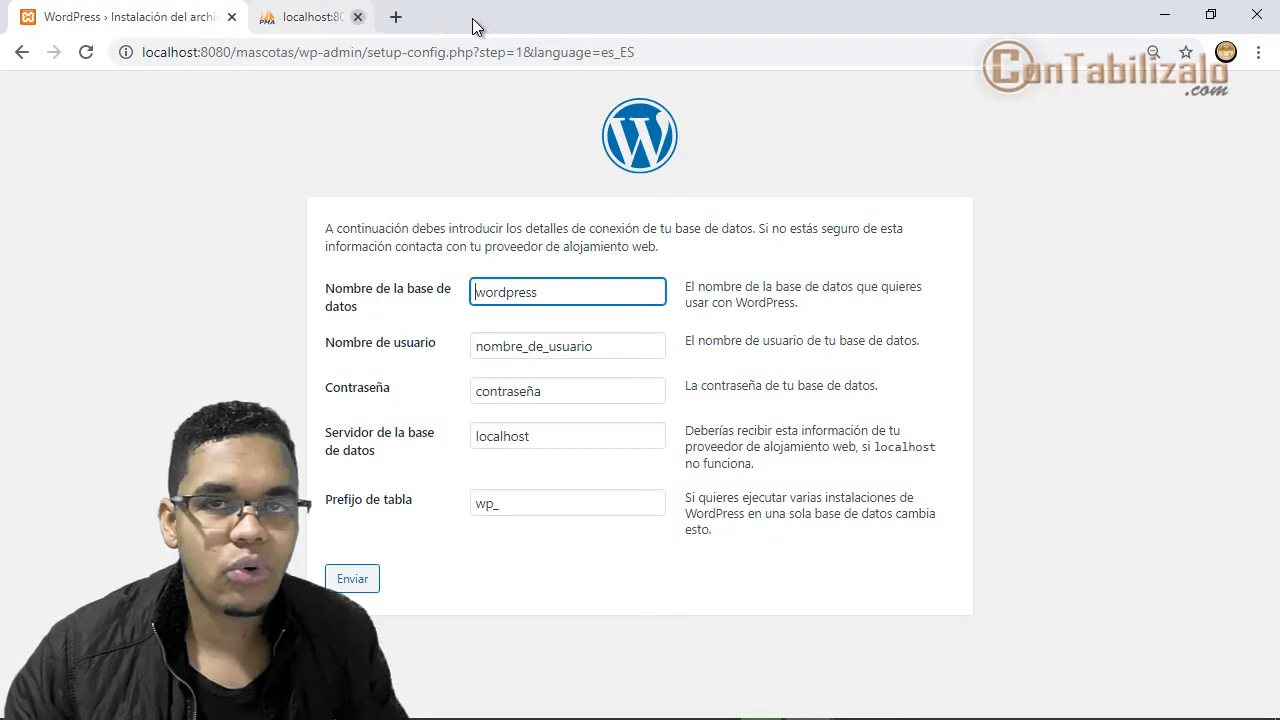
- Fill the connection form with database mascotas_curso, user root, and an empty password
double_click(578, 289)
type("mascotas_curso")
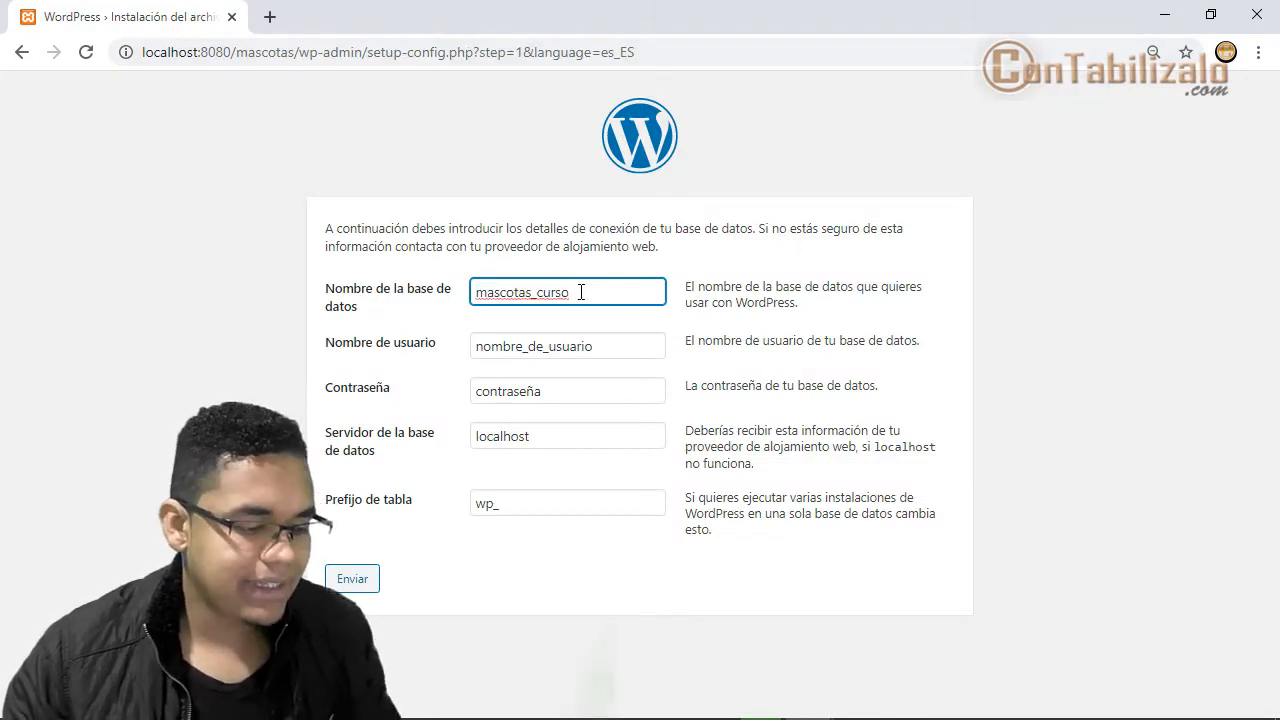
double_click(623, 345)
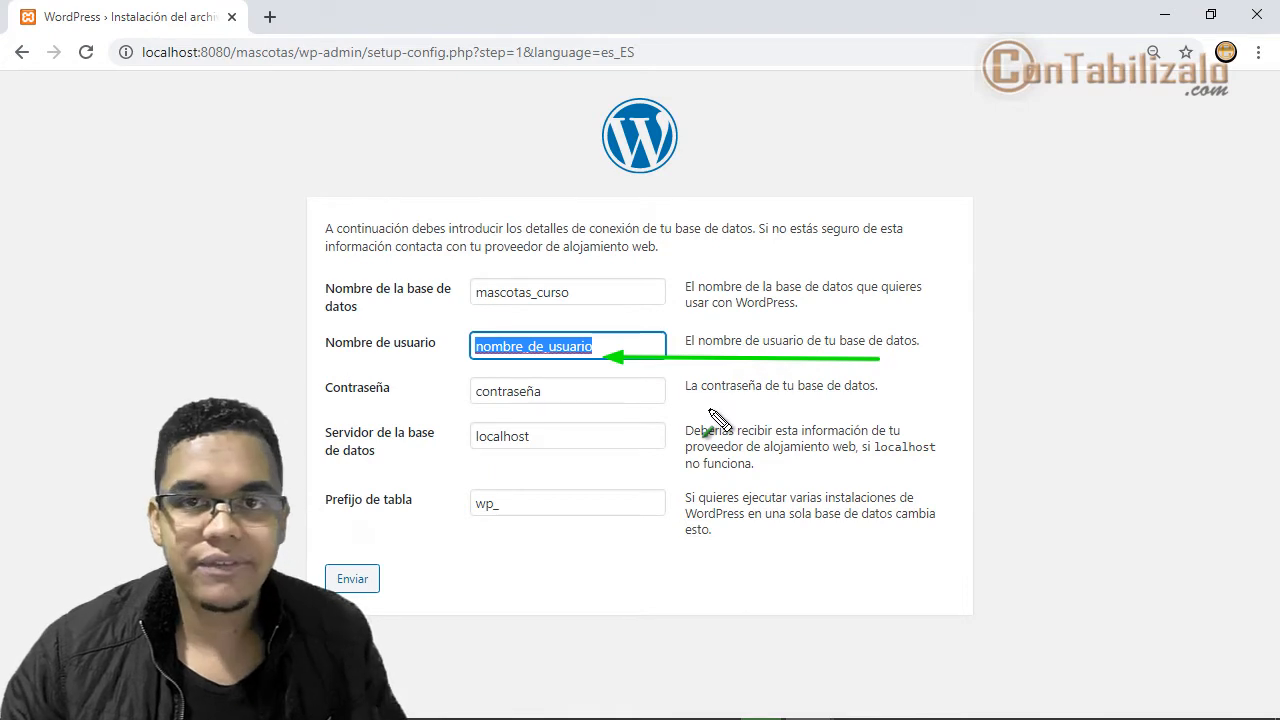
left_click_drag(812, 393, 610, 395)
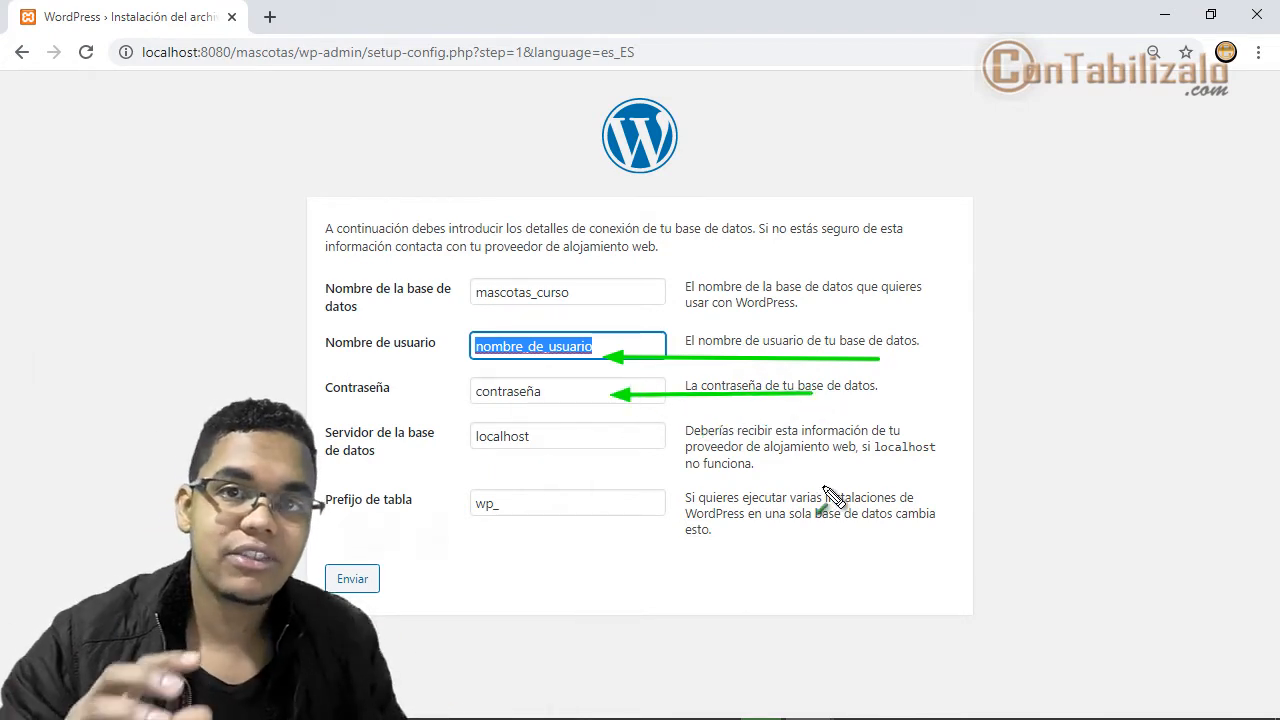
key("Escape")
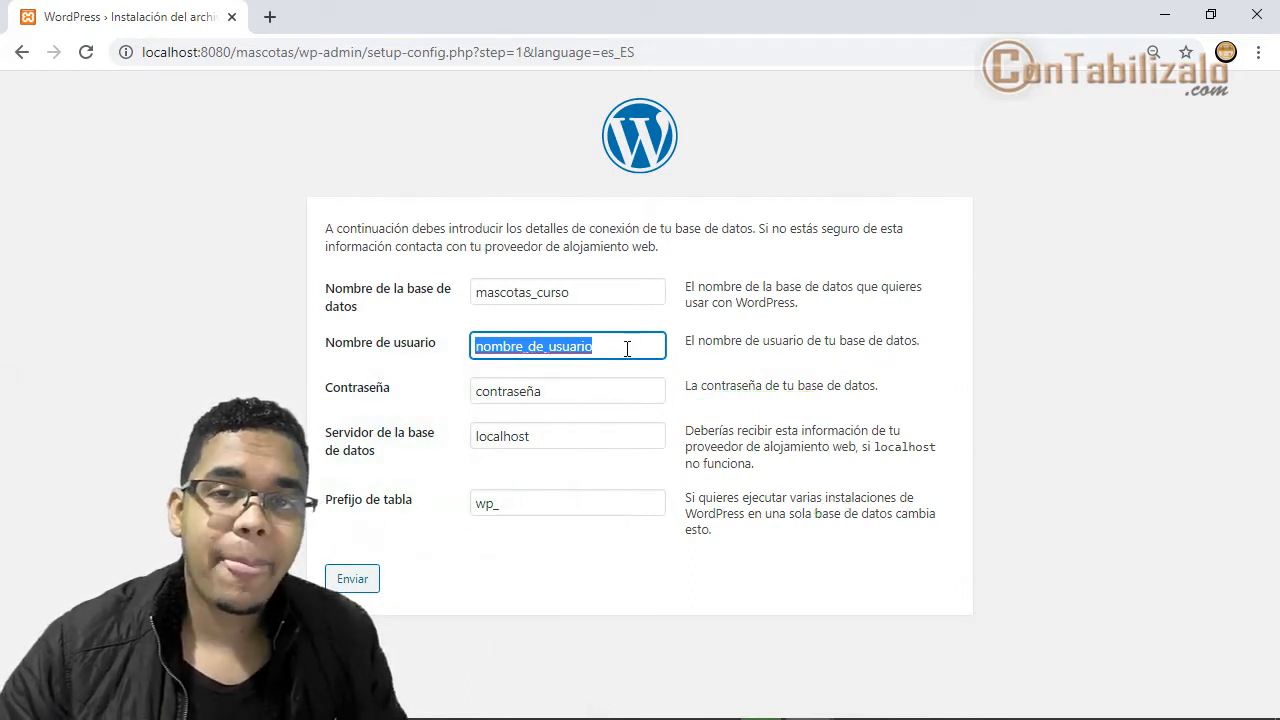
type("r")
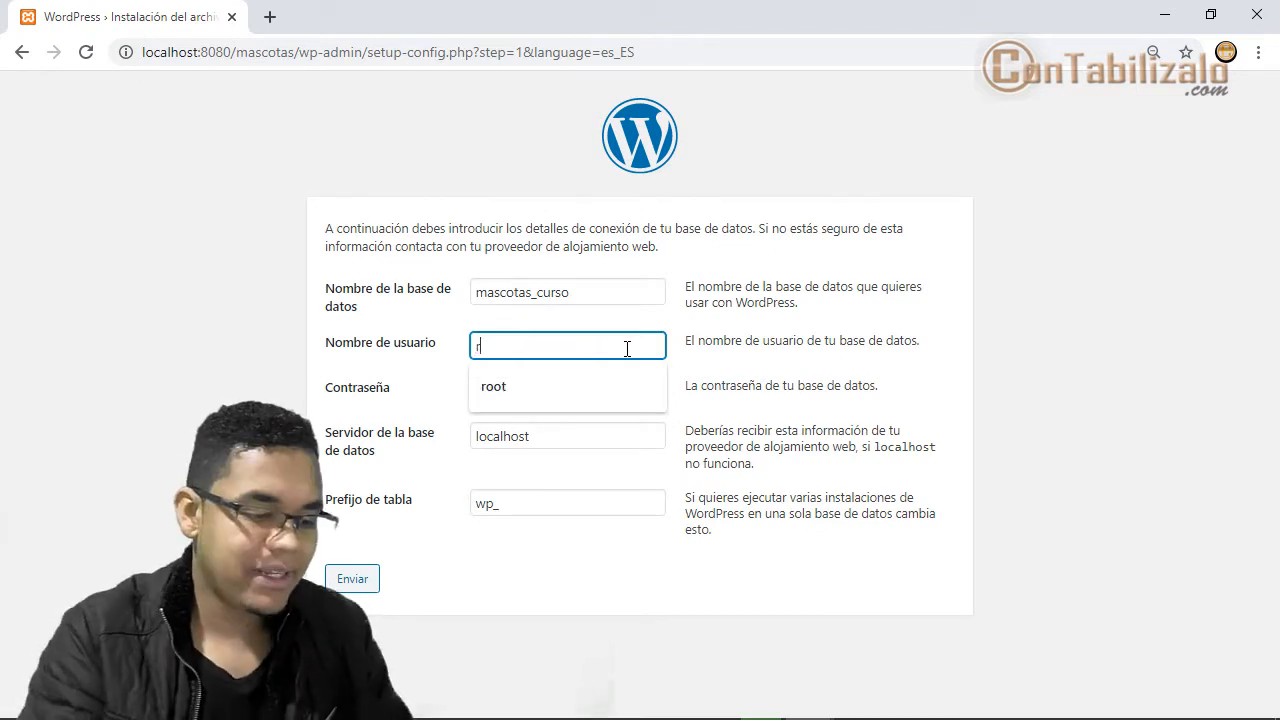
type("oot")
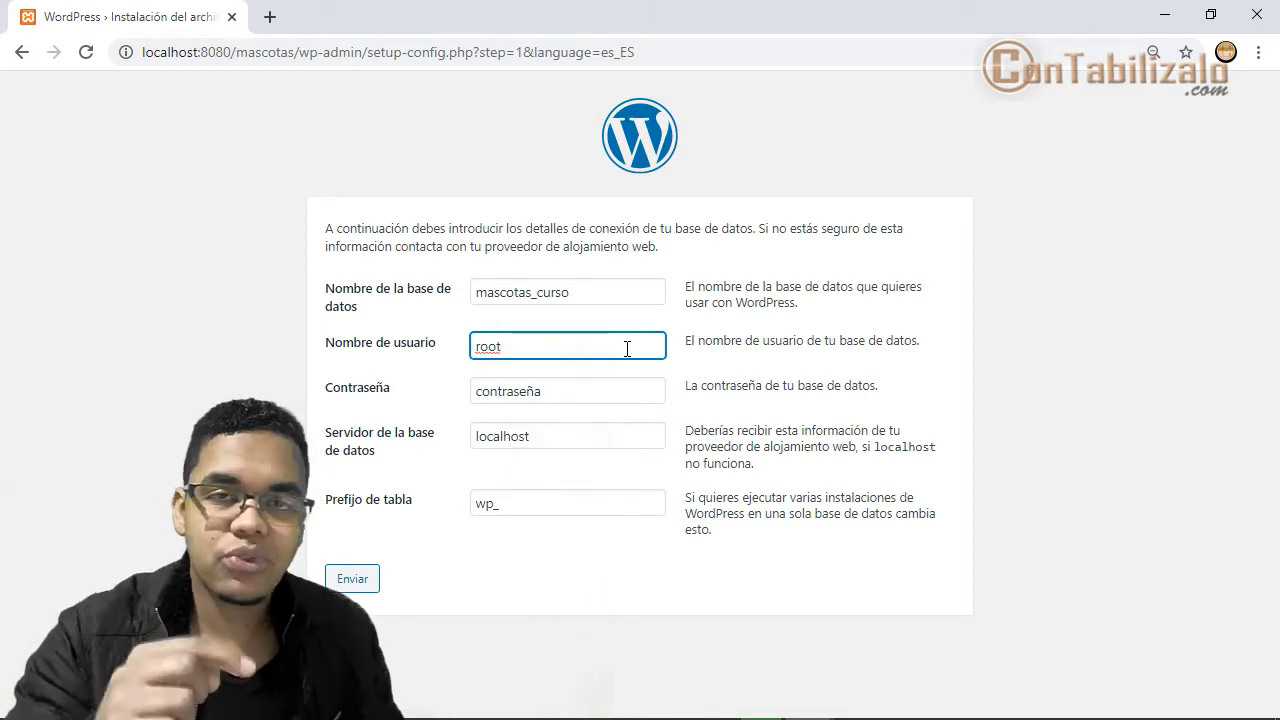
key("Tab")
key("BackSpace")
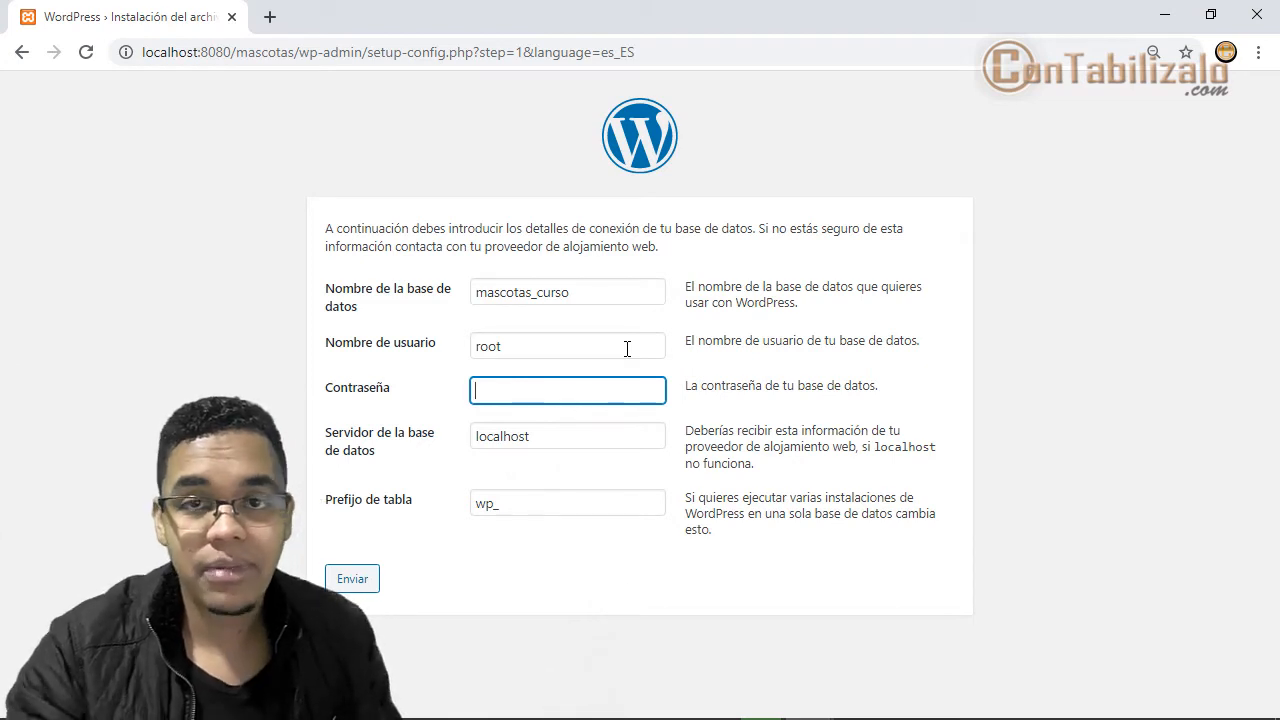
- Review the fields, keeping server localhost and prefix wp_, then submit the database details
left_click_drag(441, 323, 716, 424)
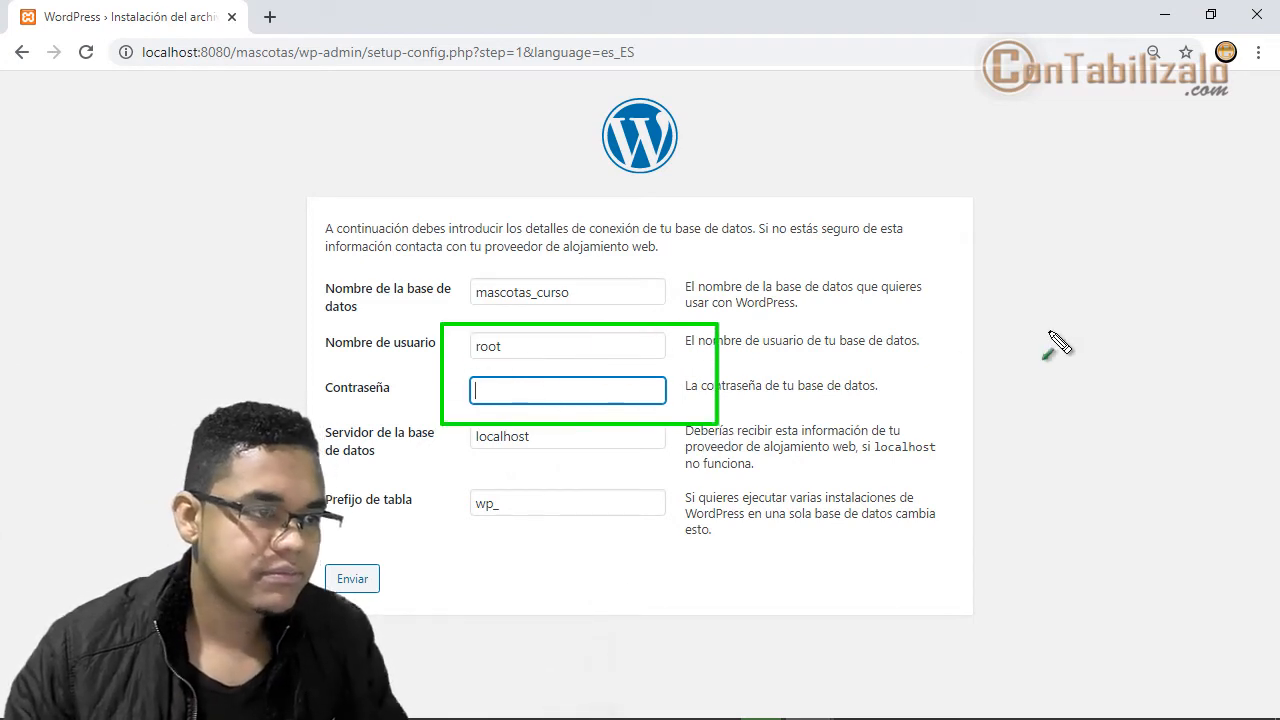
left_click_drag(1052, 331, 682, 351)
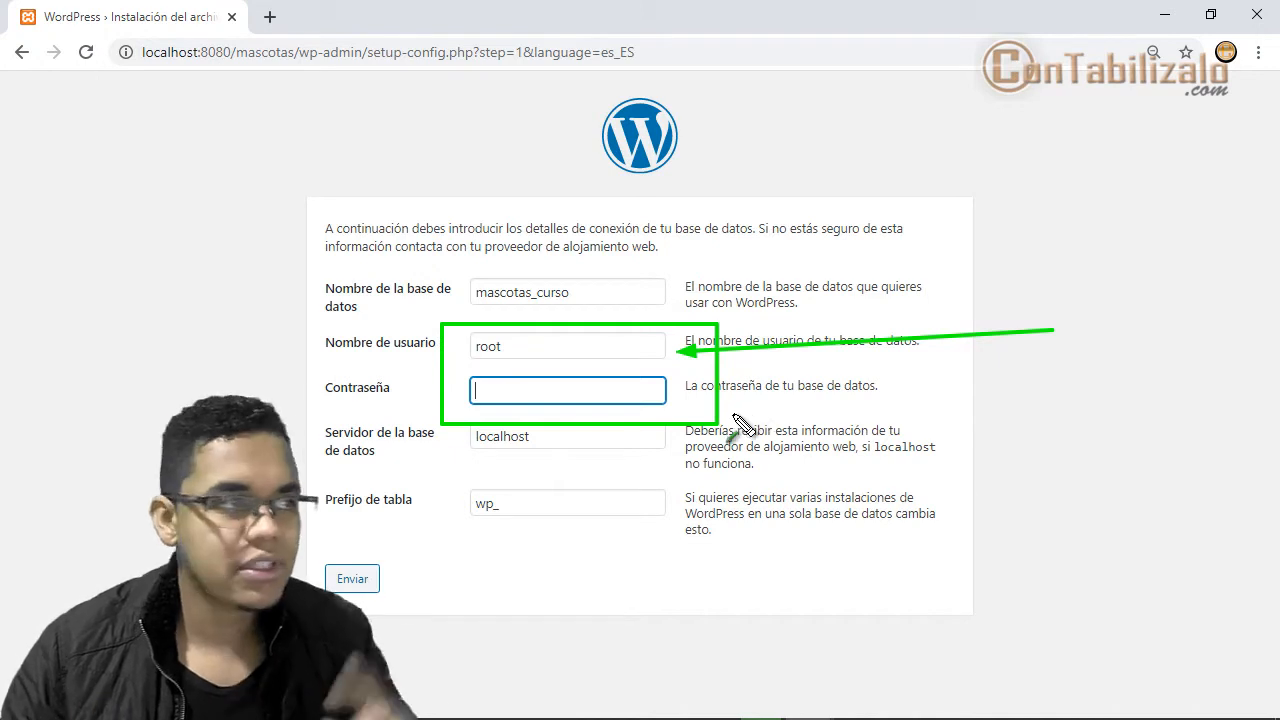
left_click_drag(912, 400, 650, 397)
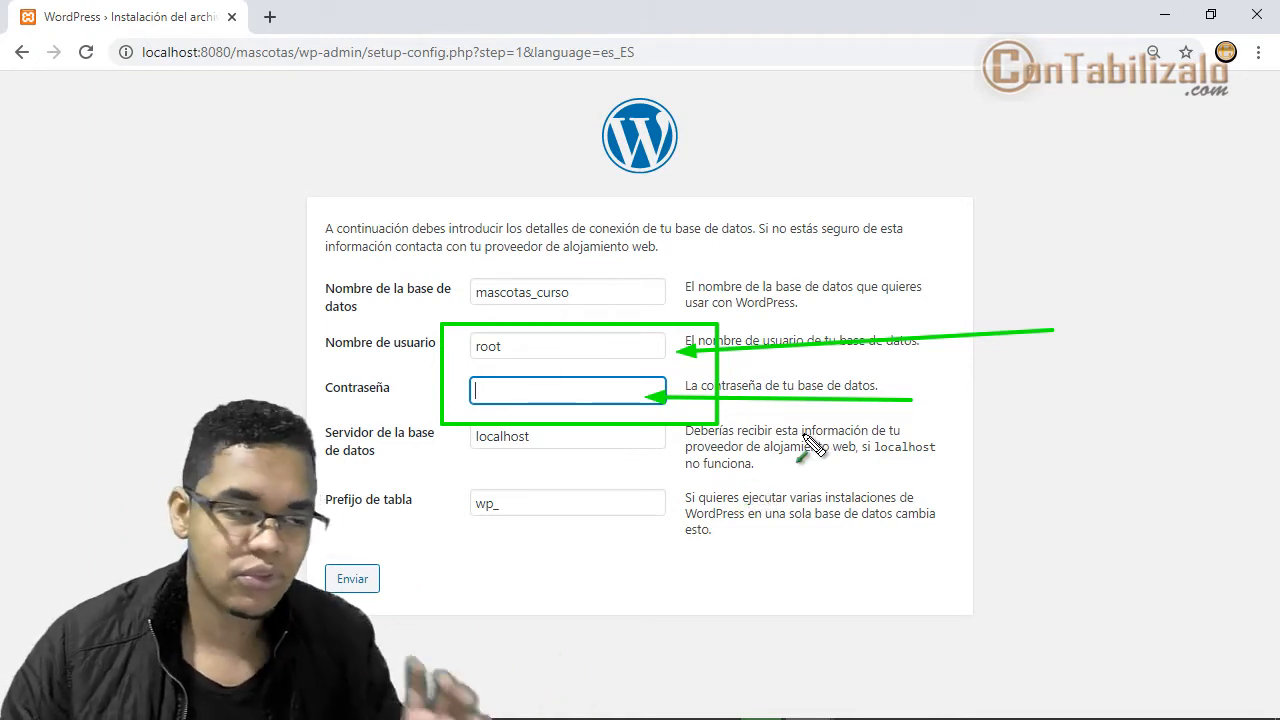
left_click_drag(890, 437, 622, 437)
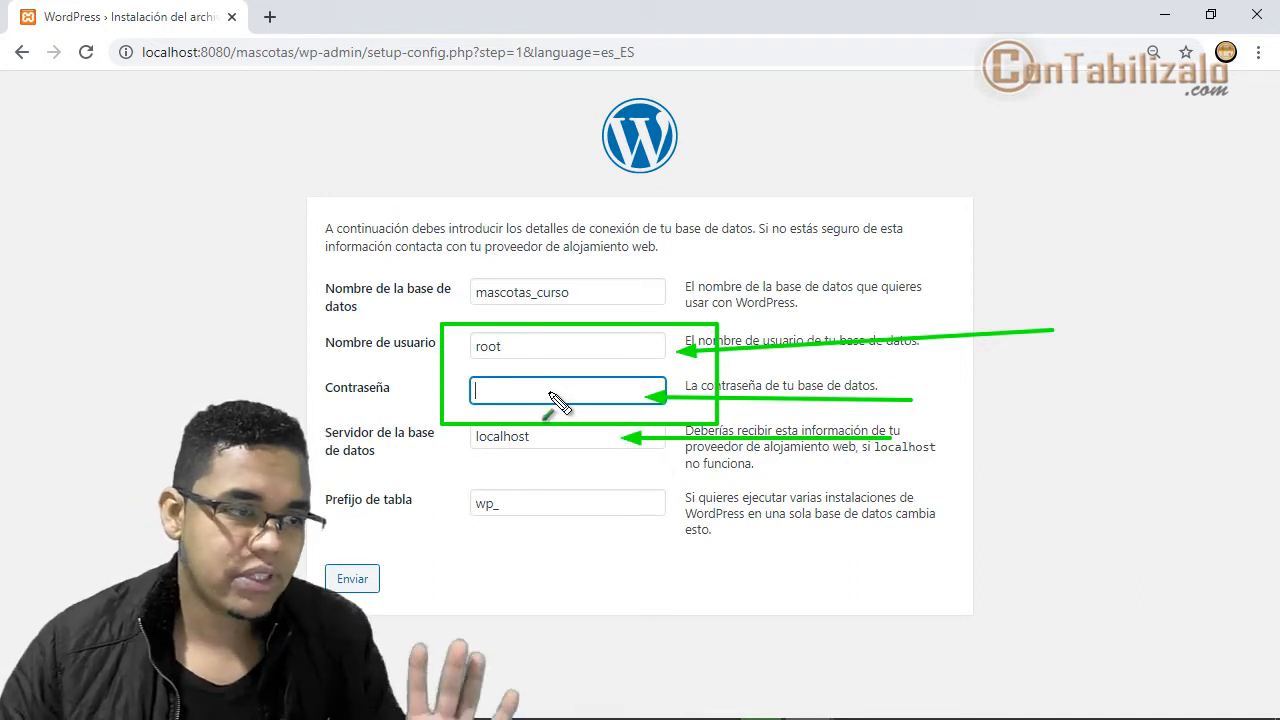
key("Escape")
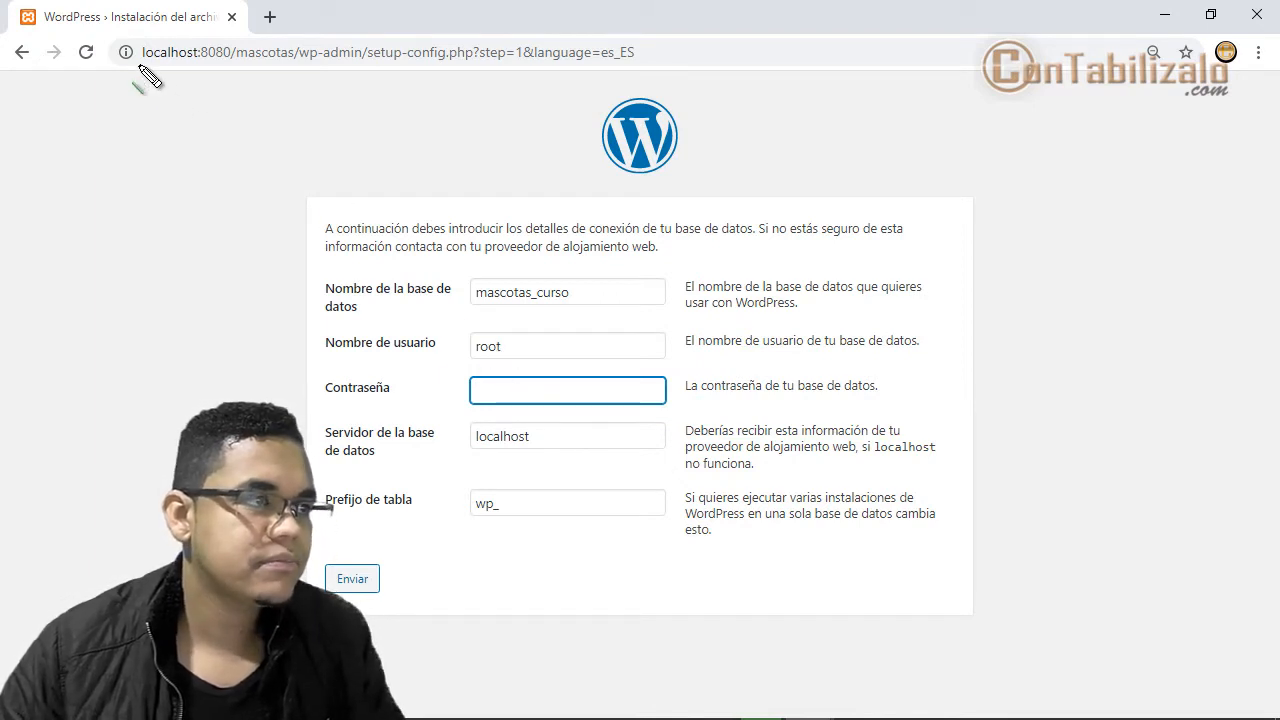
left_click_drag(140, 66, 242, 66)
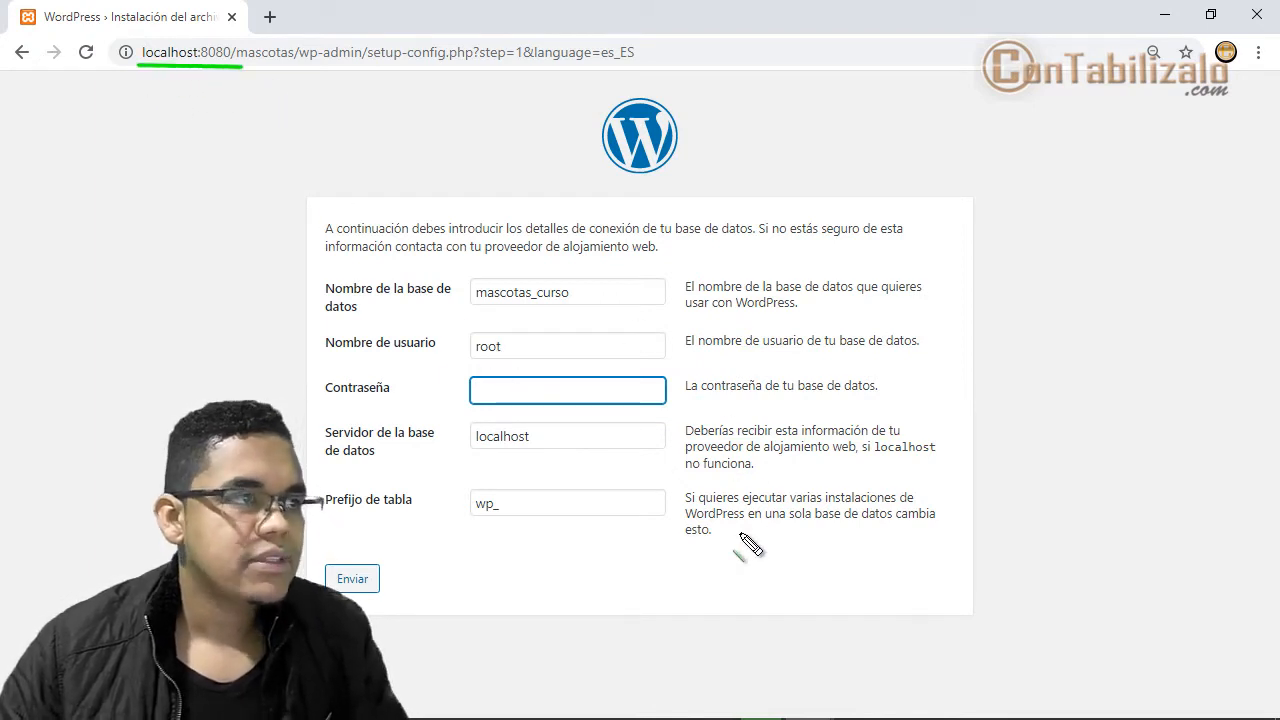
left_click_drag(473, 447, 614, 446)
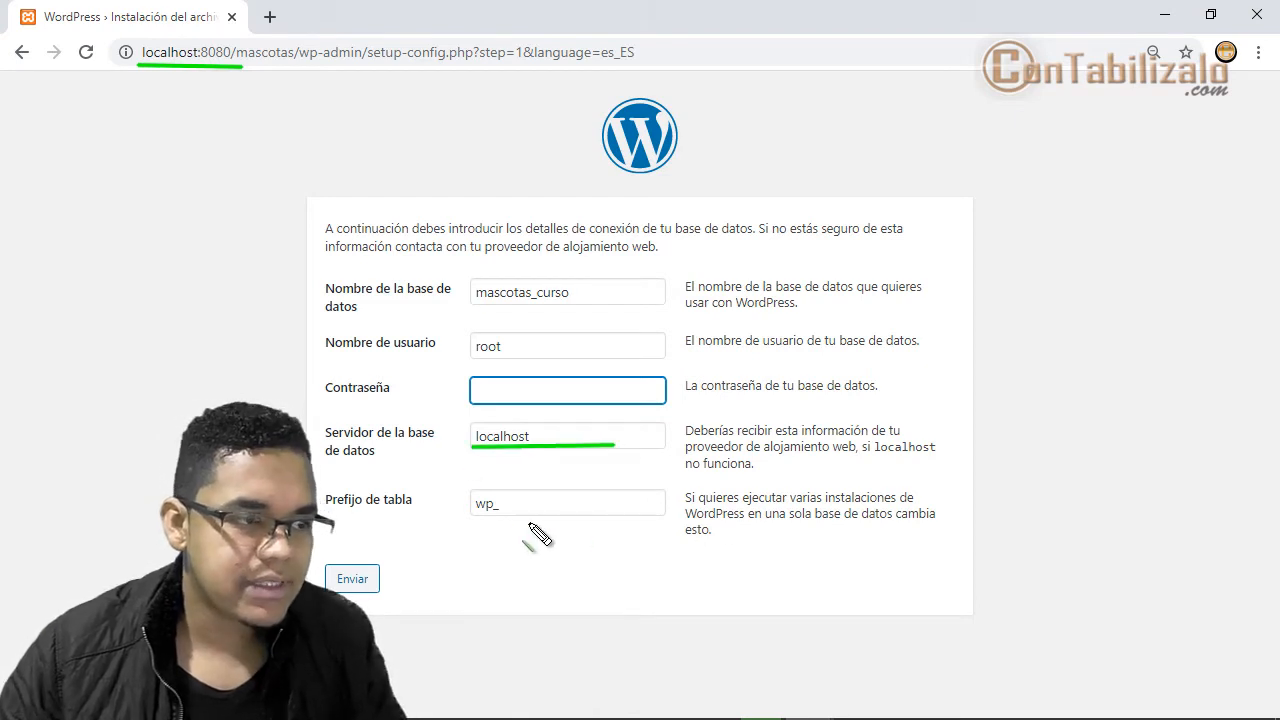
left_click_drag(467, 525, 522, 525)
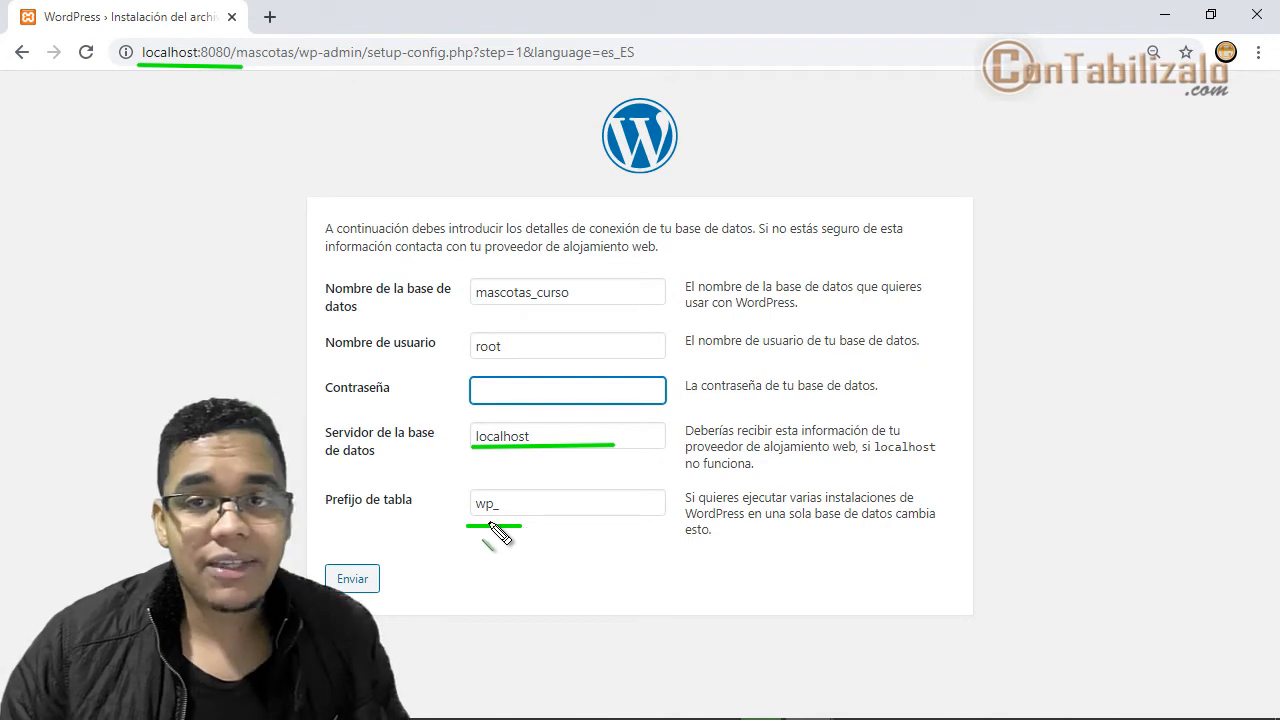
left_click_drag(460, 490, 516, 520)
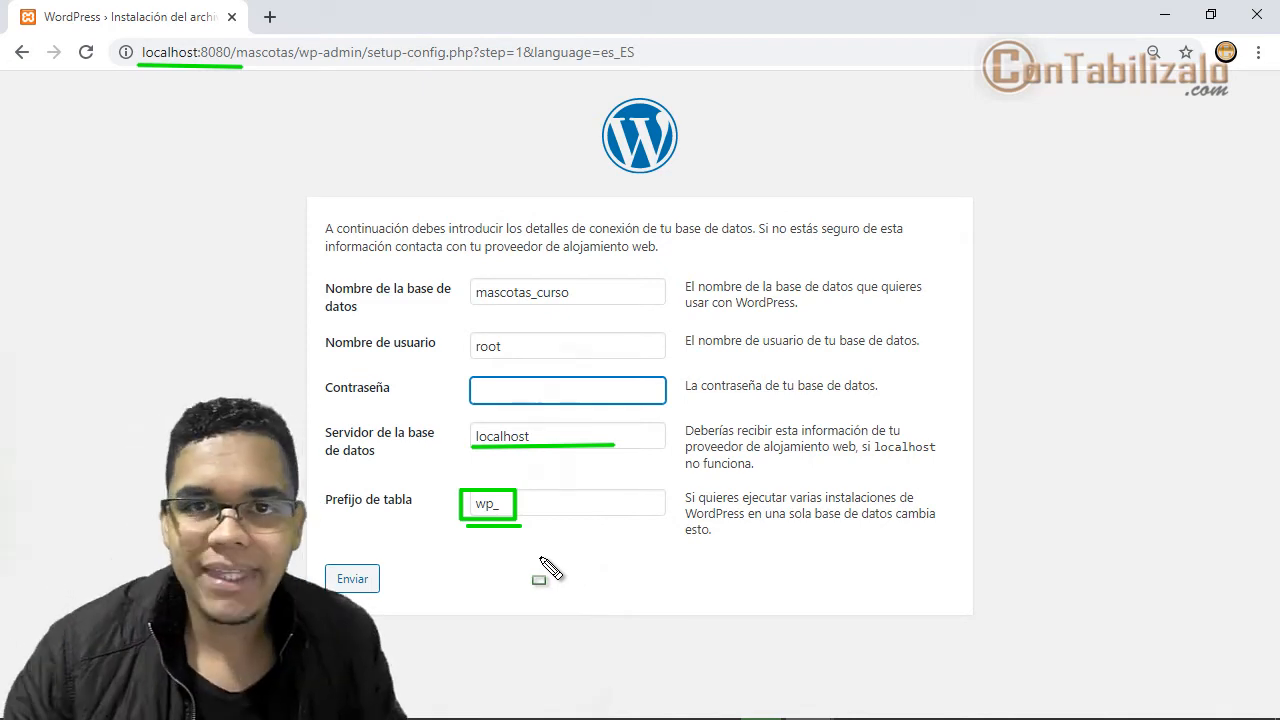
left_click(366, 580)
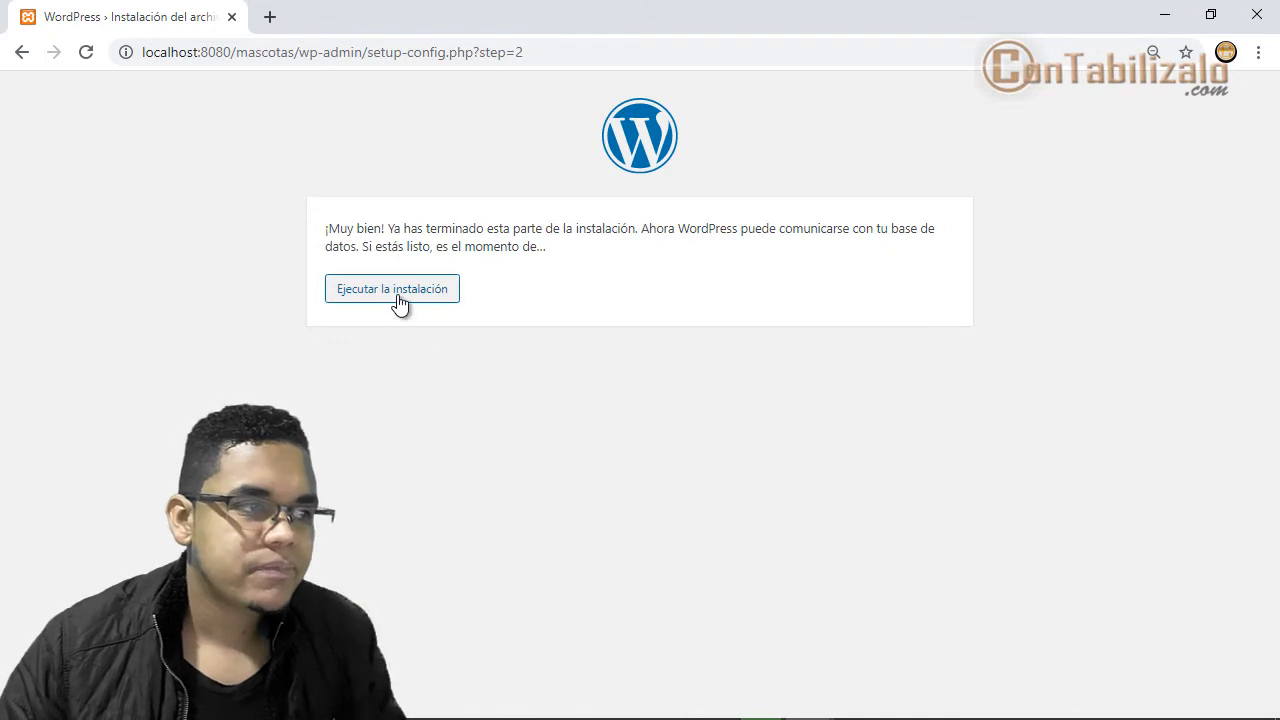
- Run the installation to reach the install.php site information form
left_click(398, 296)
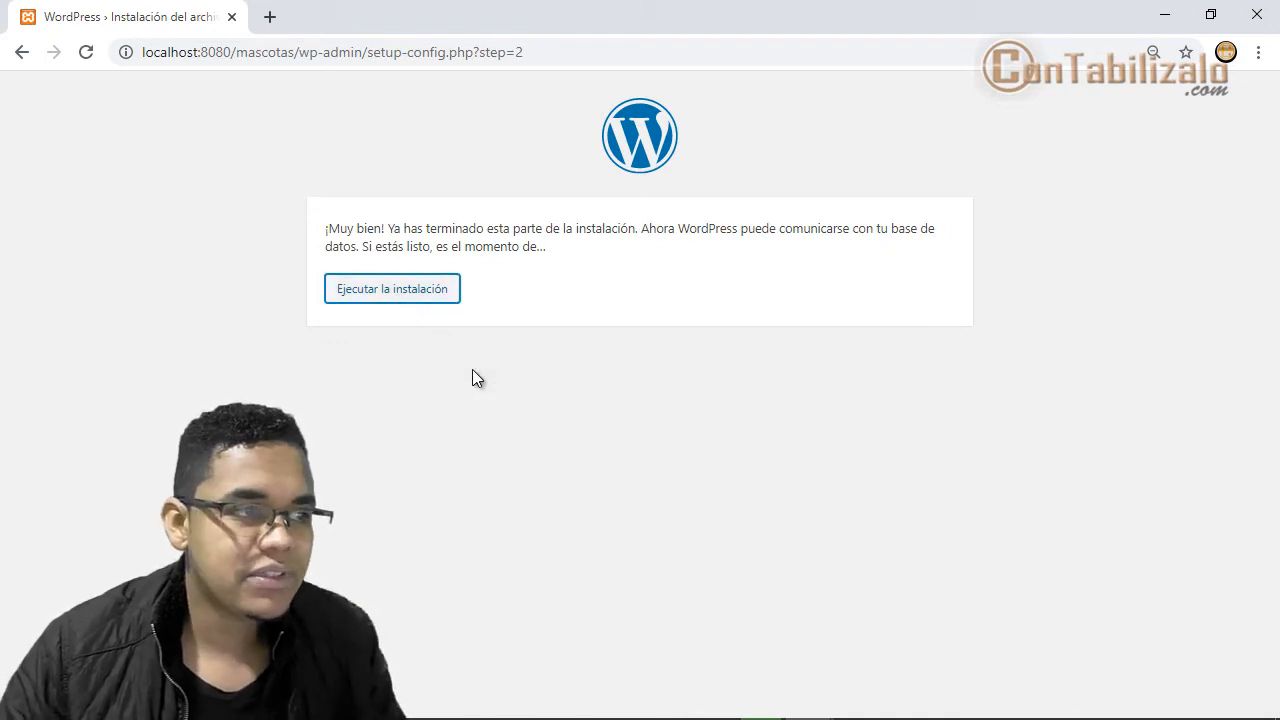
left_click_drag(322, 217, 976, 259)
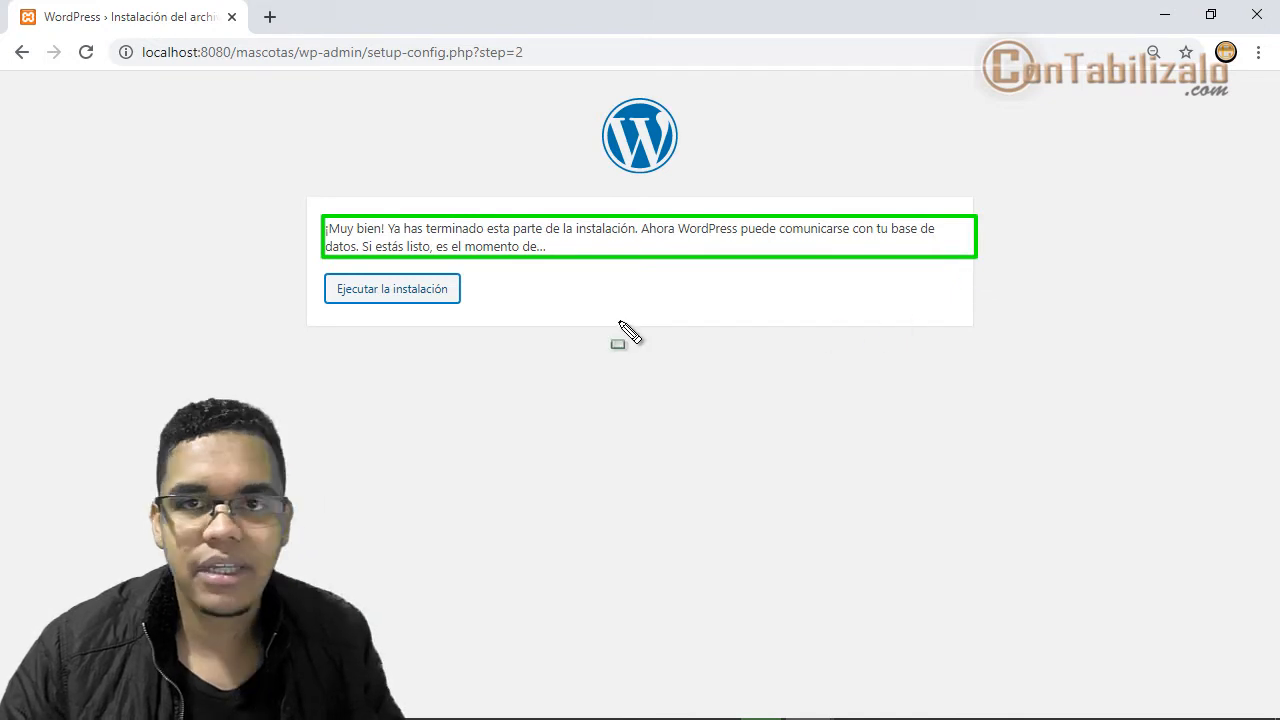
key("Escape")
left_click(424, 305)
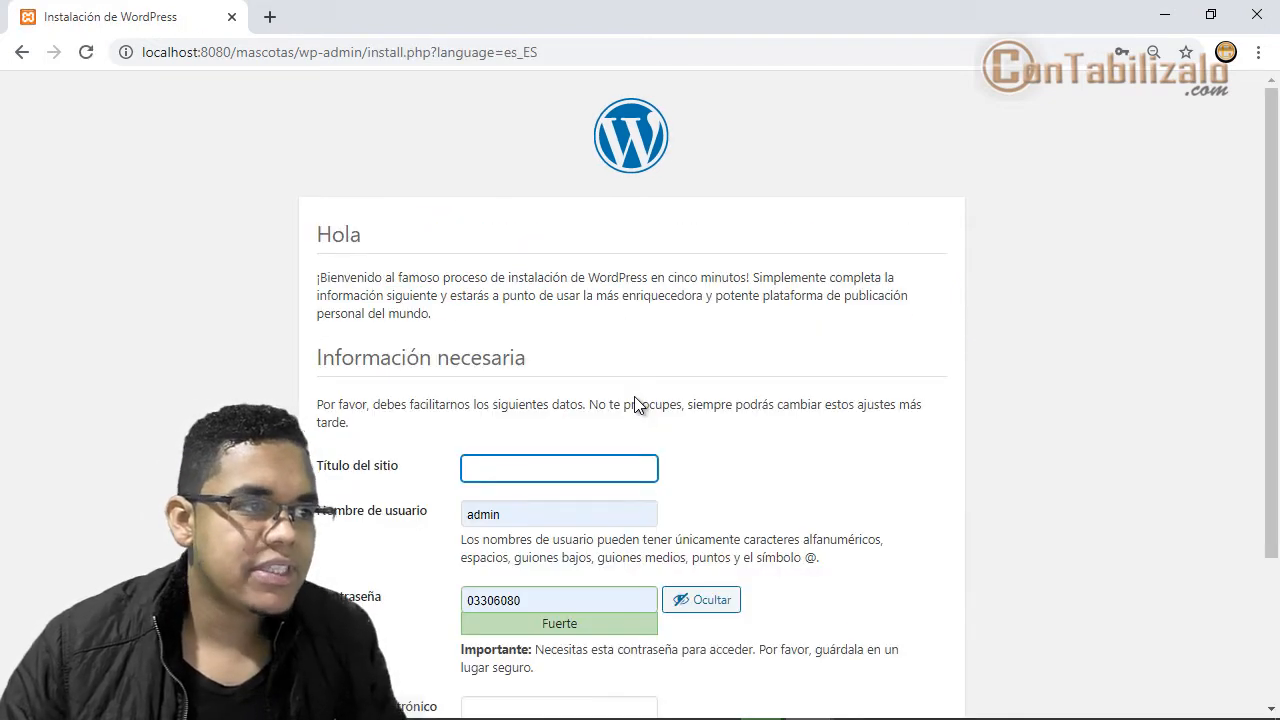
- Hide the generated password and set the site title to Mascotas 2.0
scroll(645, 432, "down", 3)
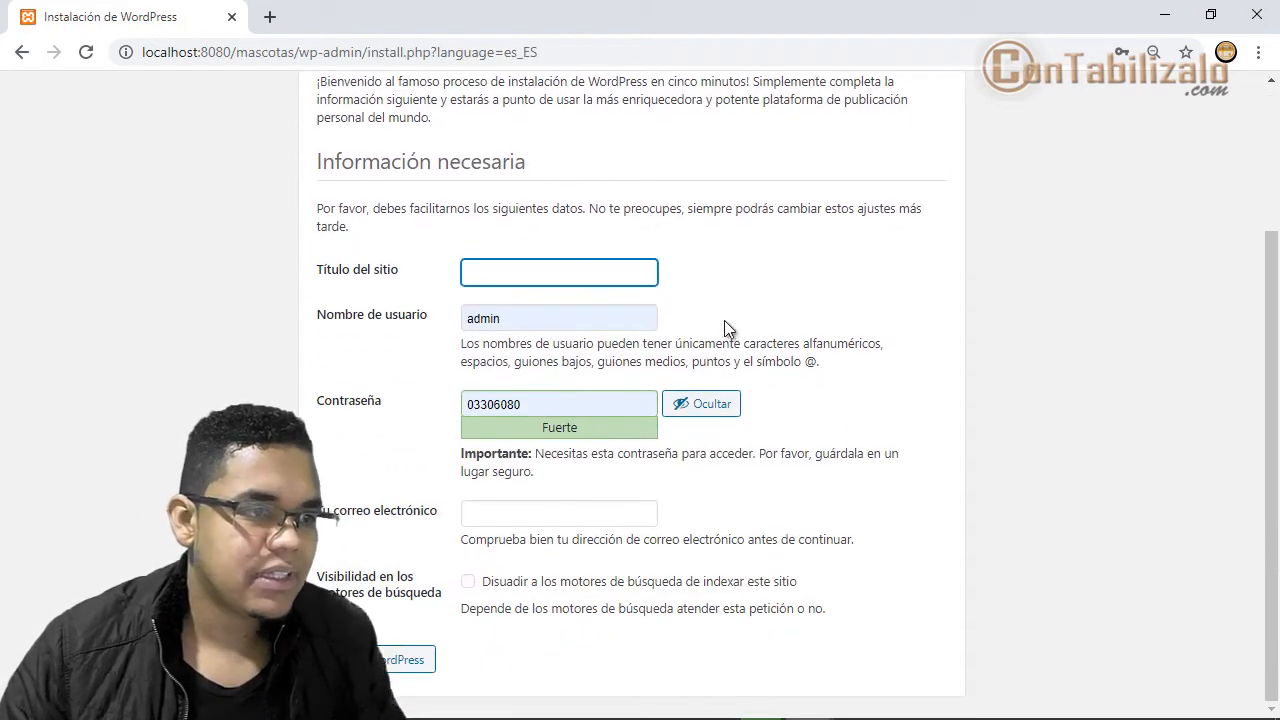
left_click(701, 404)
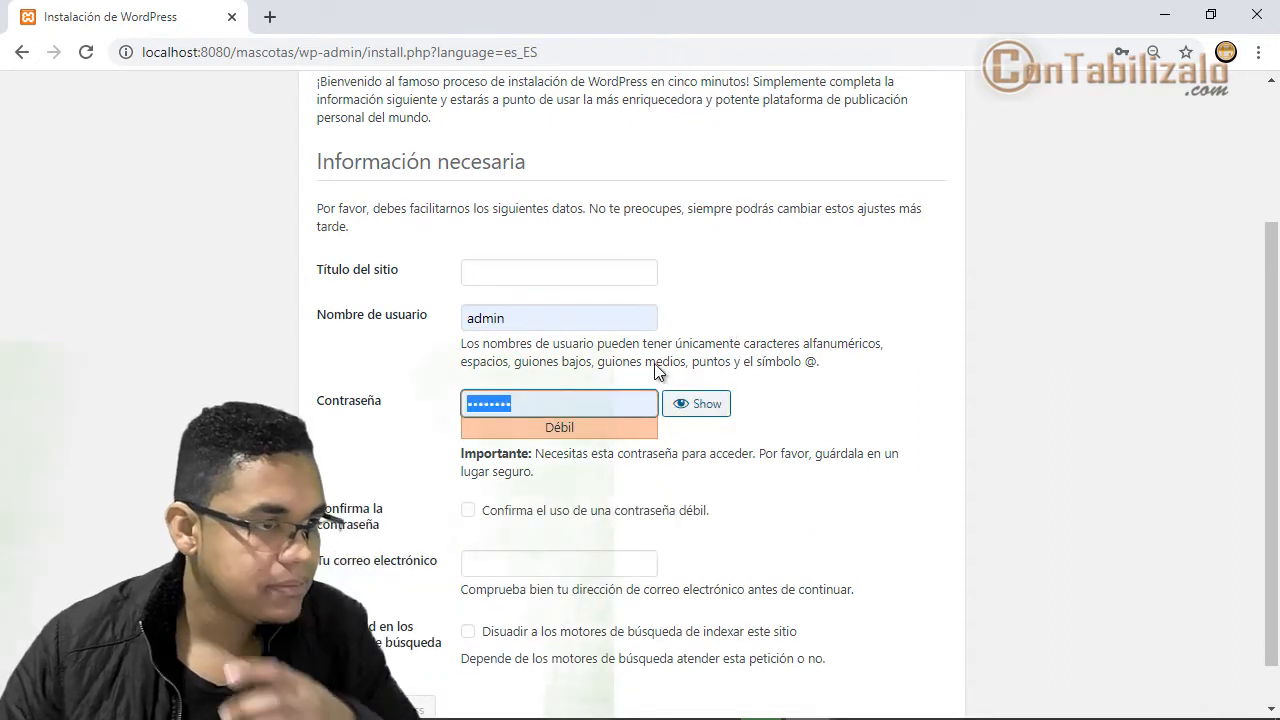
left_click(586, 277)
left_click(623, 274)
left_click(599, 271)
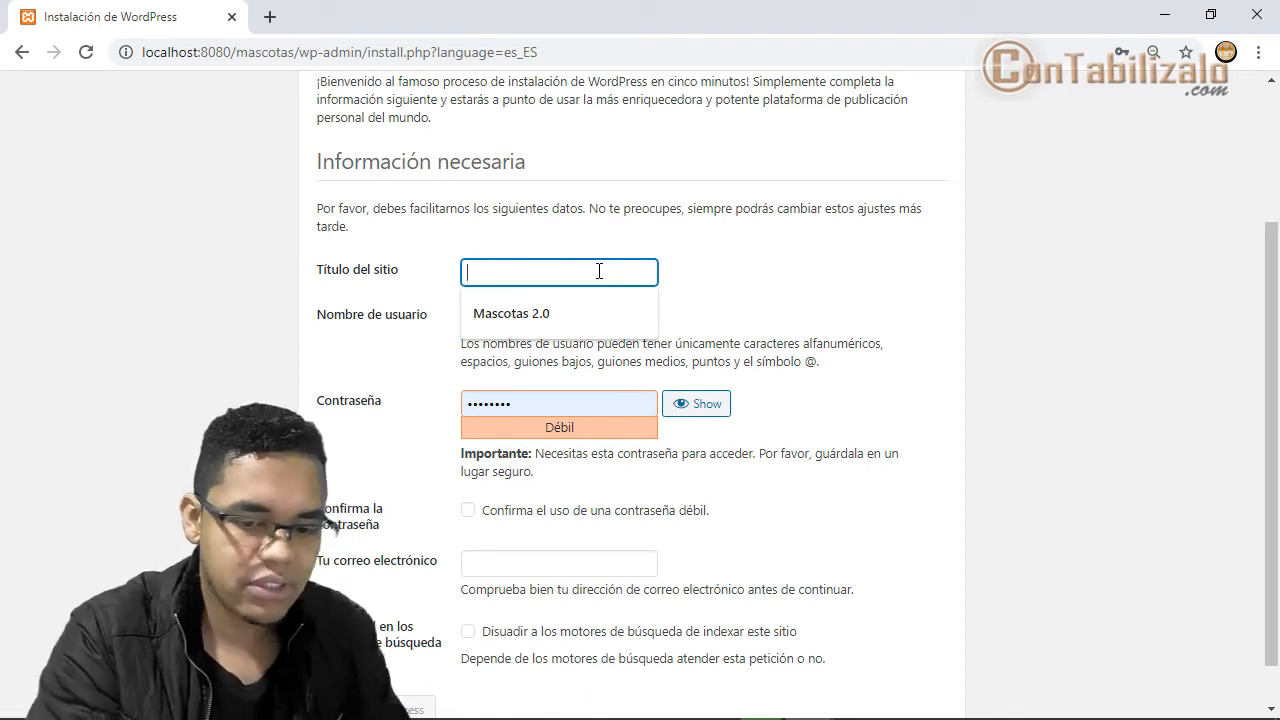
type("Mascotas 2")
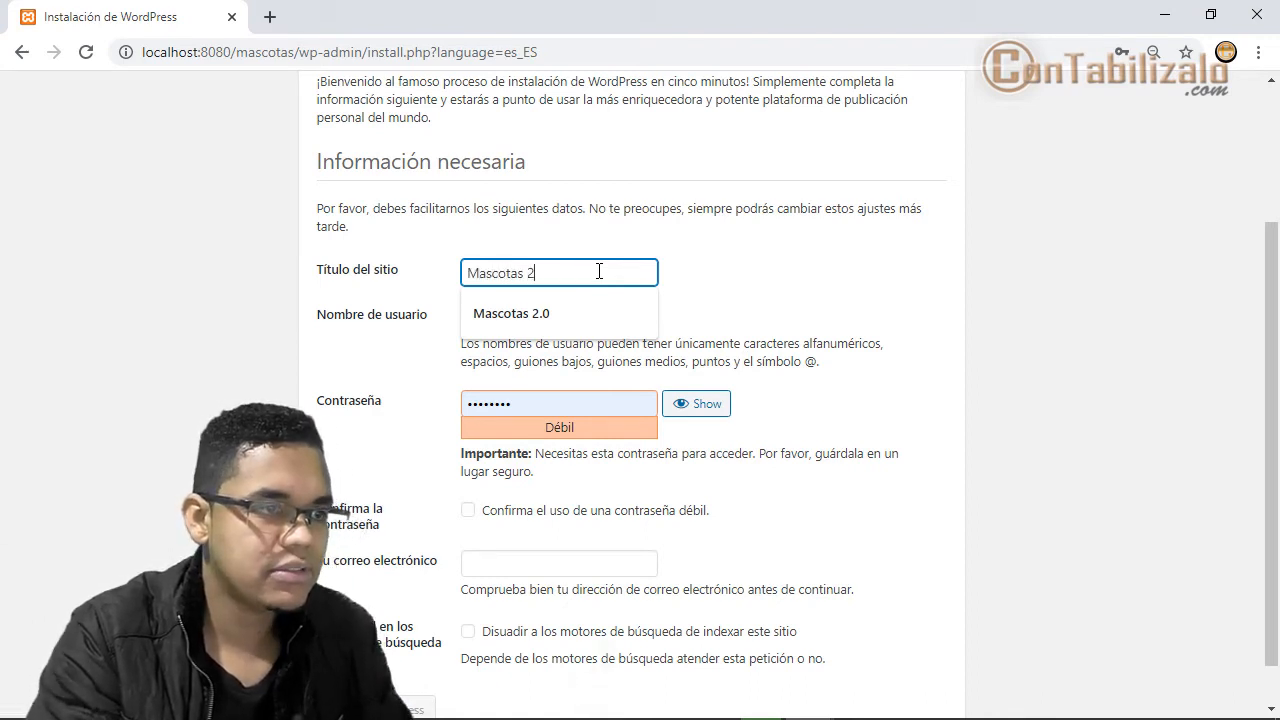
type(".0")
left_click(705, 281)
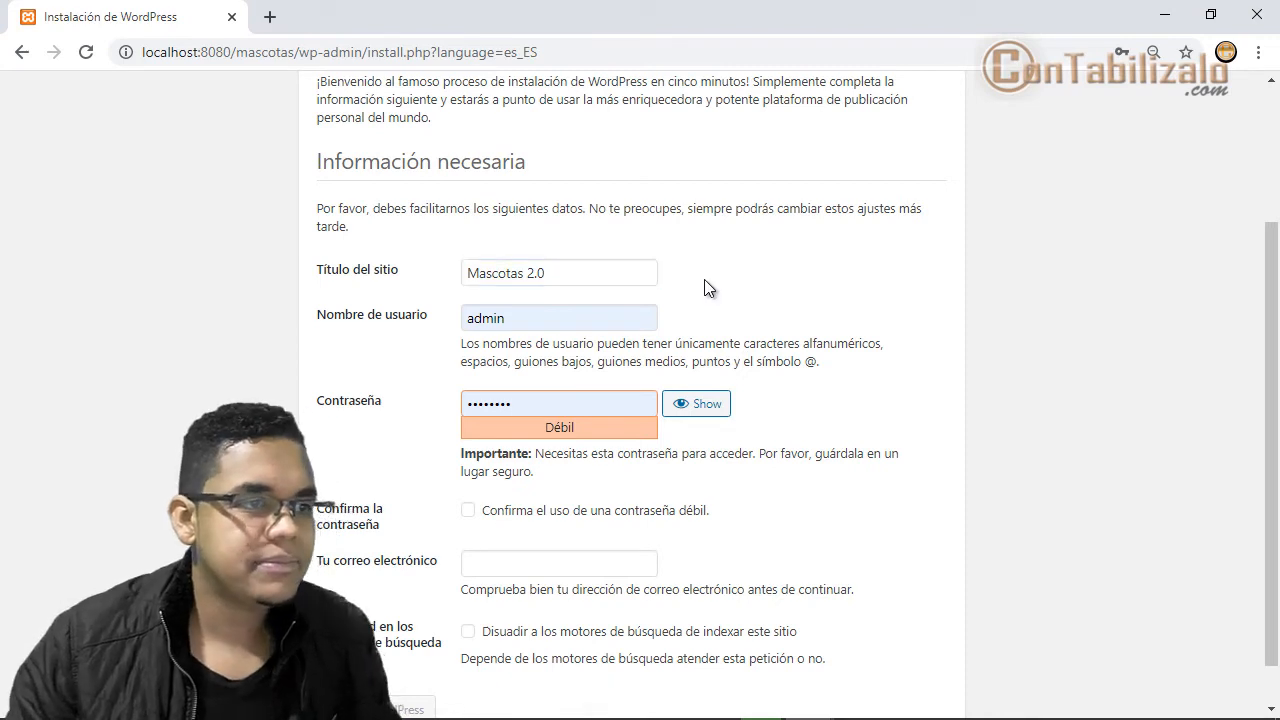
- Check the admin username and select the existing password for replacement
double_click(582, 326)
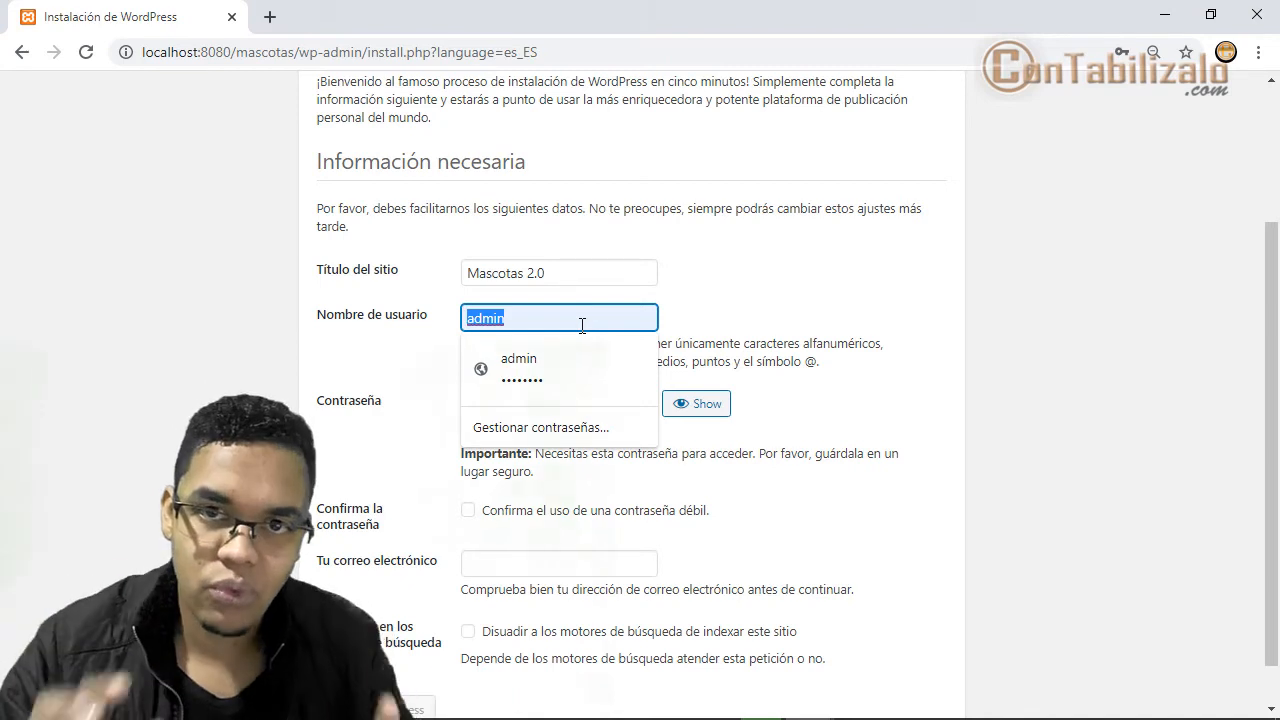
left_click(697, 315)
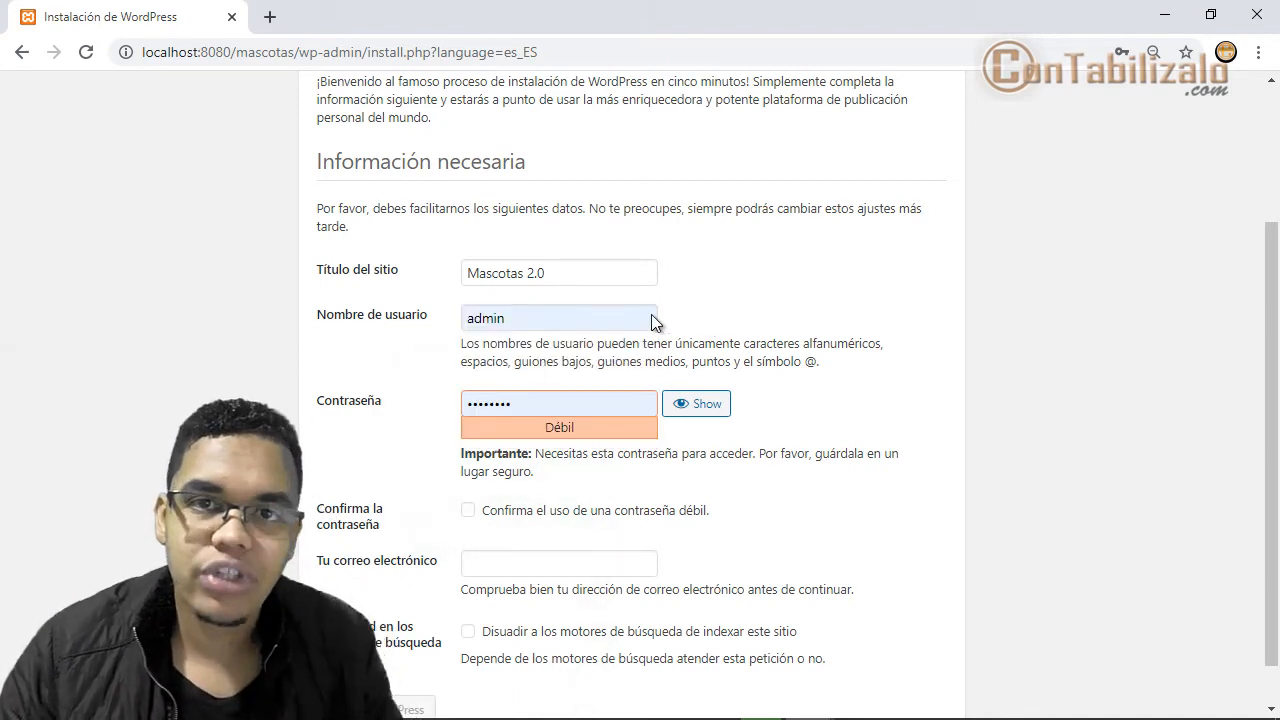
double_click(608, 402)
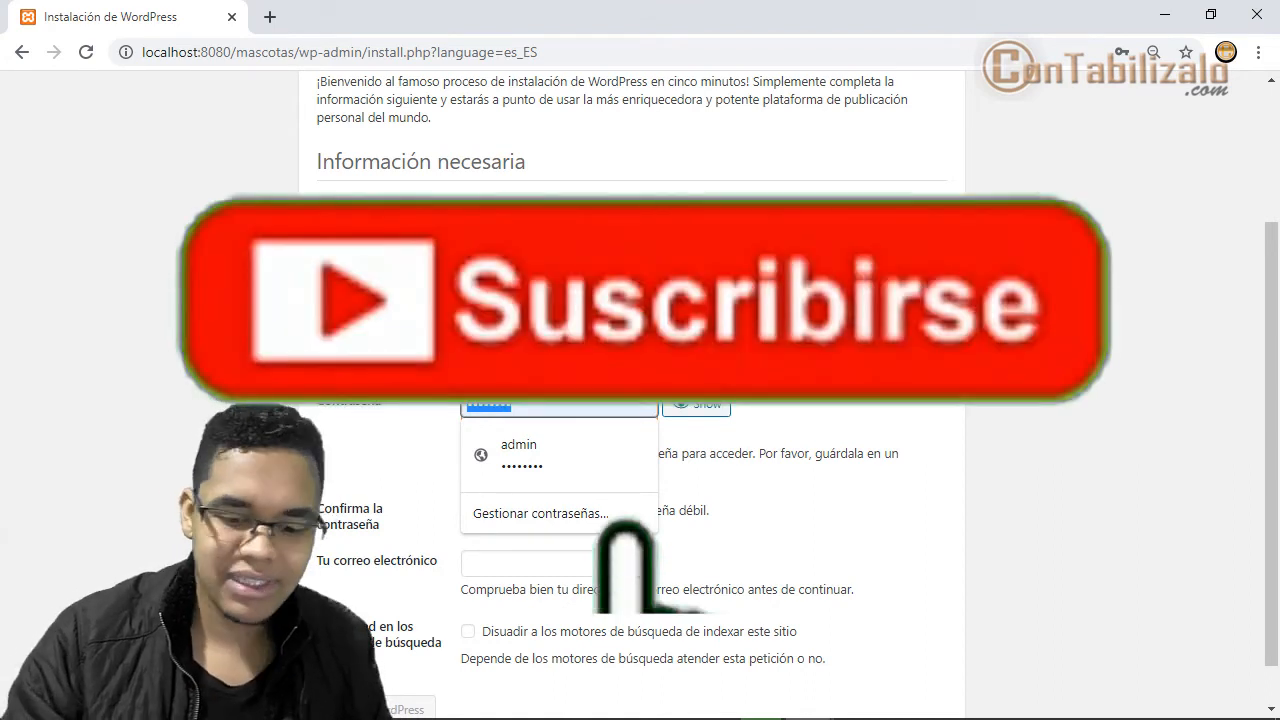
- Enter a new short admin password and reveal it as plain text
type("••••56")
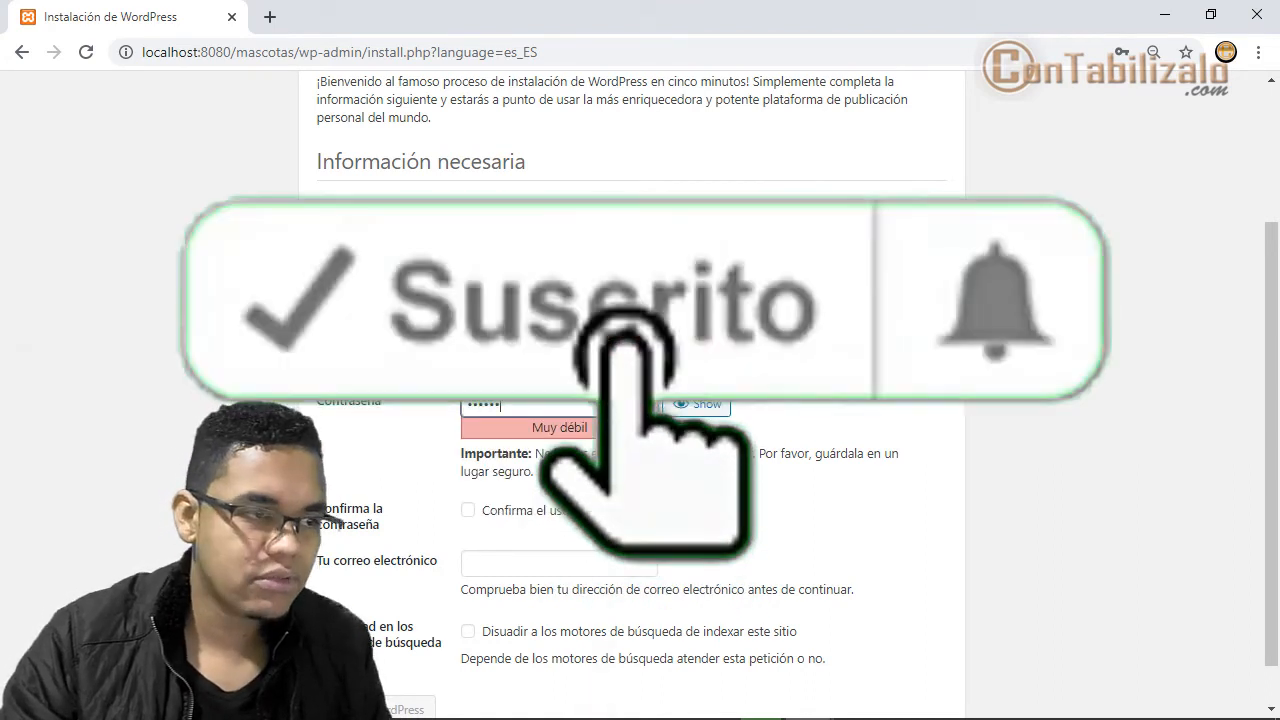
left_click(698, 406)
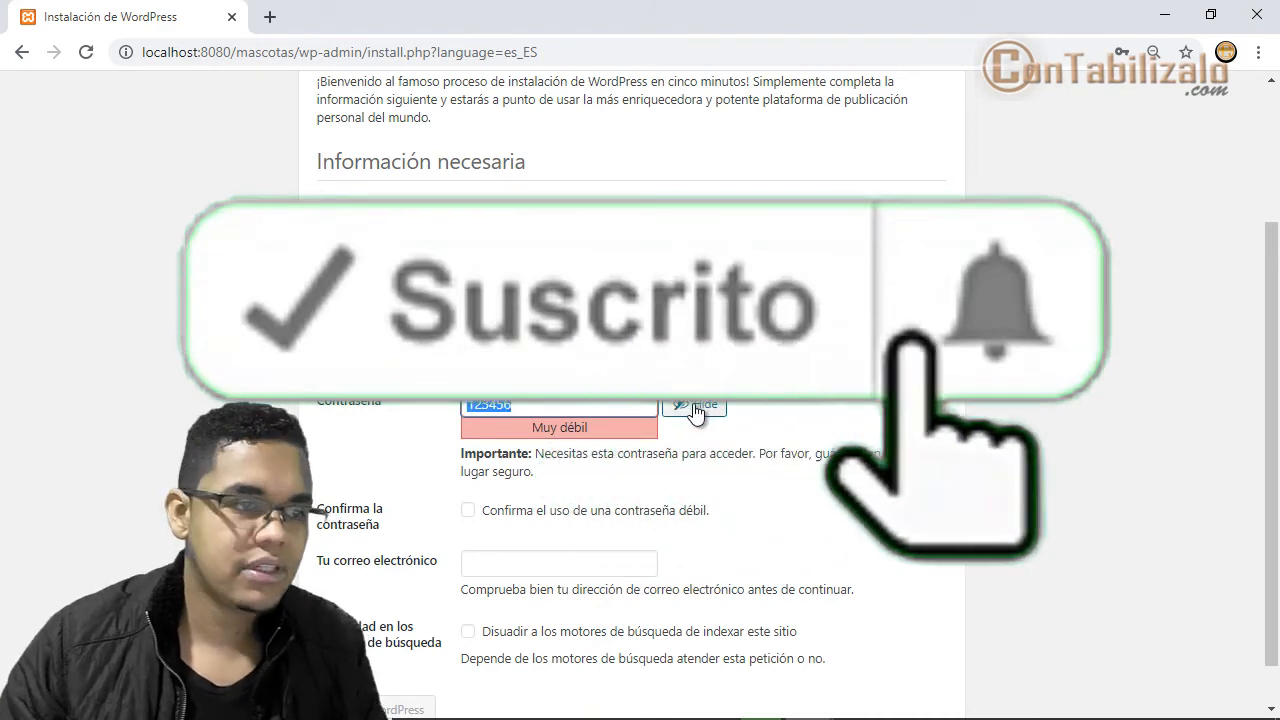
left_click(814, 403)
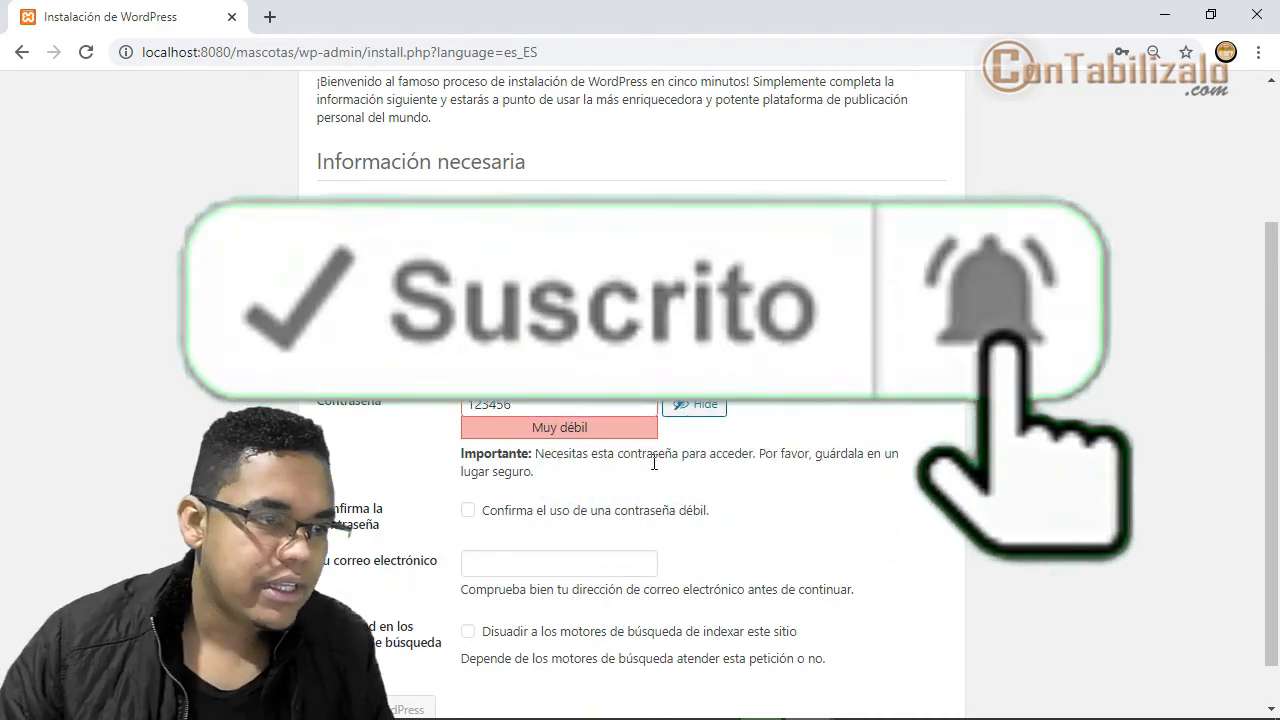
- Confirm use of the weak password and fill in the admin e-mail from autofill
scroll(594, 475, "down", 1)
left_click(534, 464)
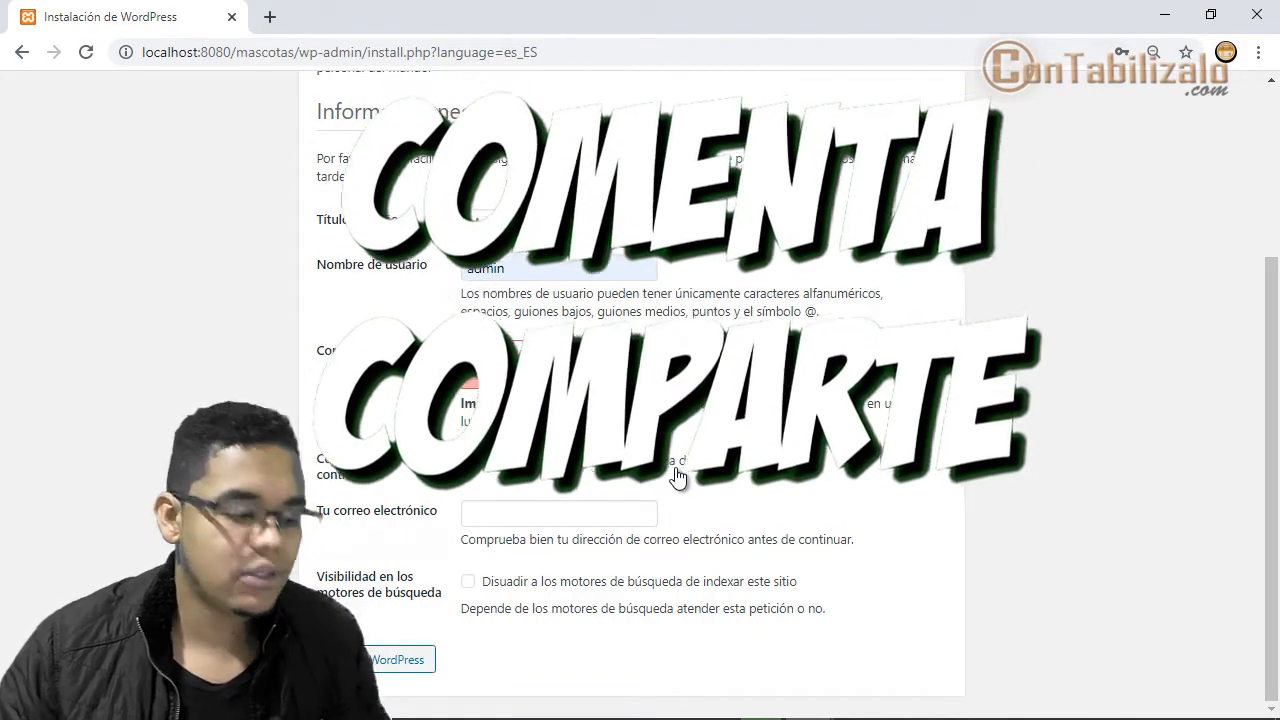
left_click(611, 509)
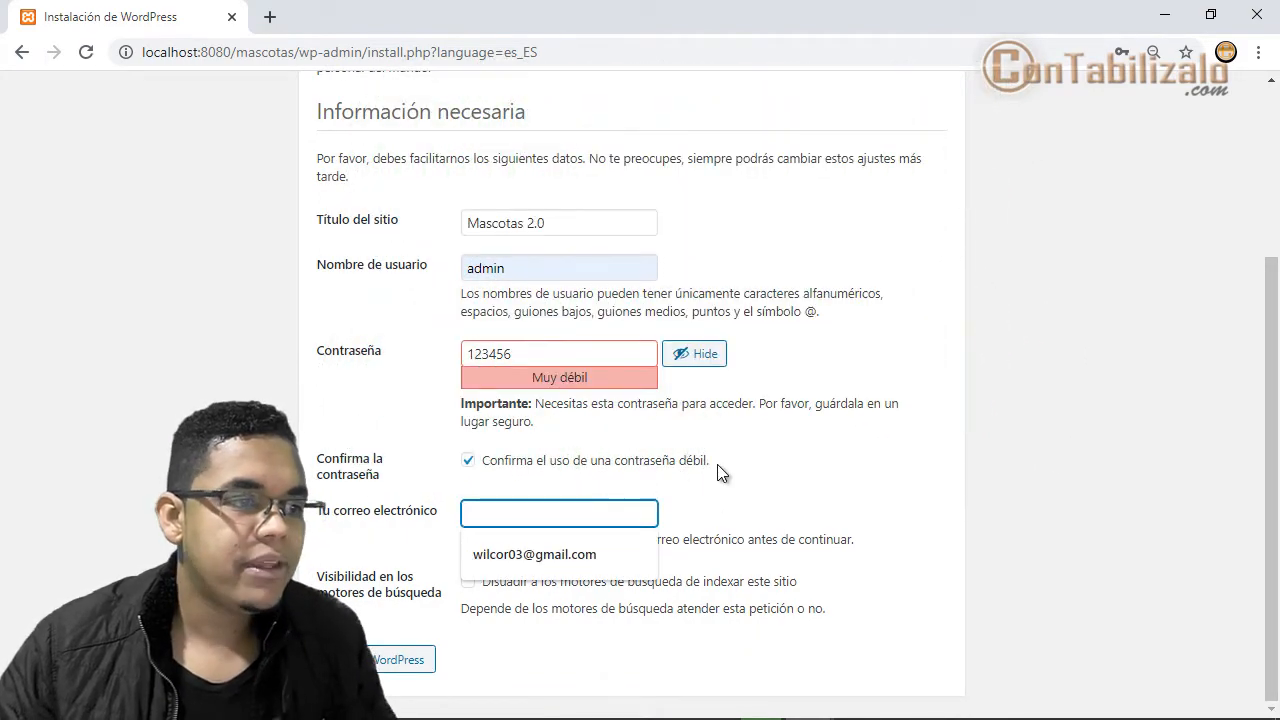
left_click(571, 552)
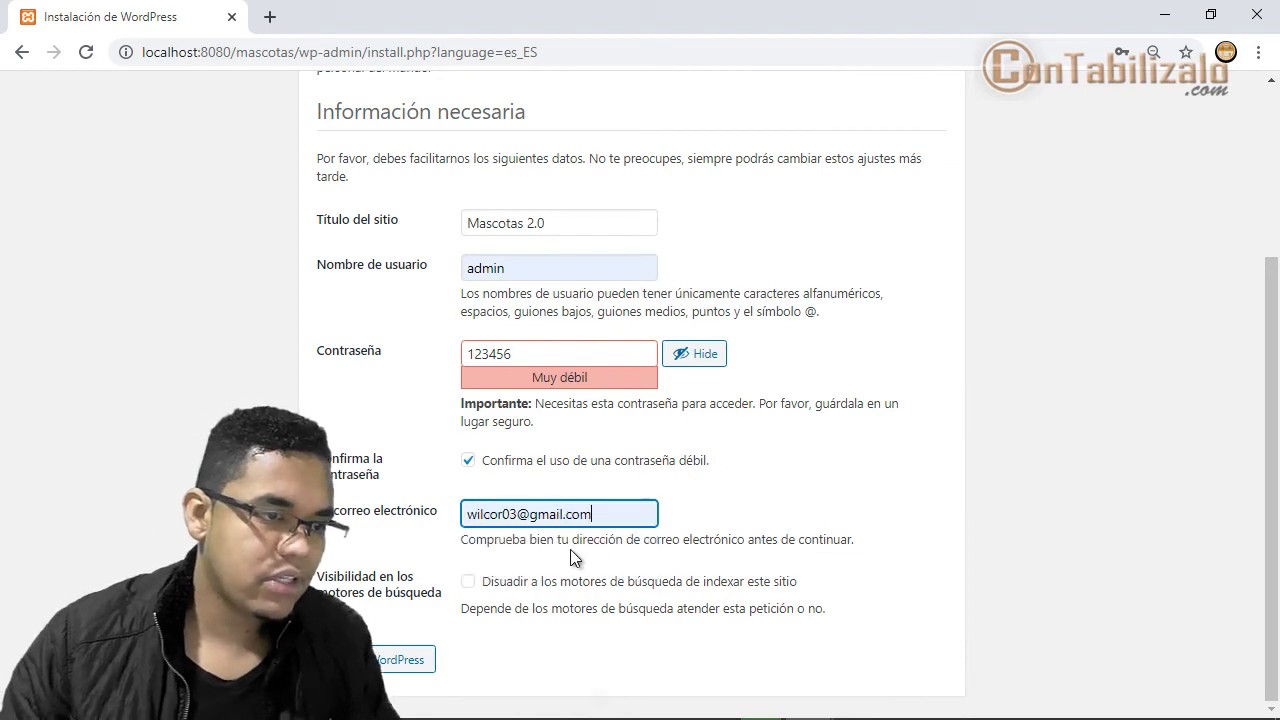
left_click(712, 485)
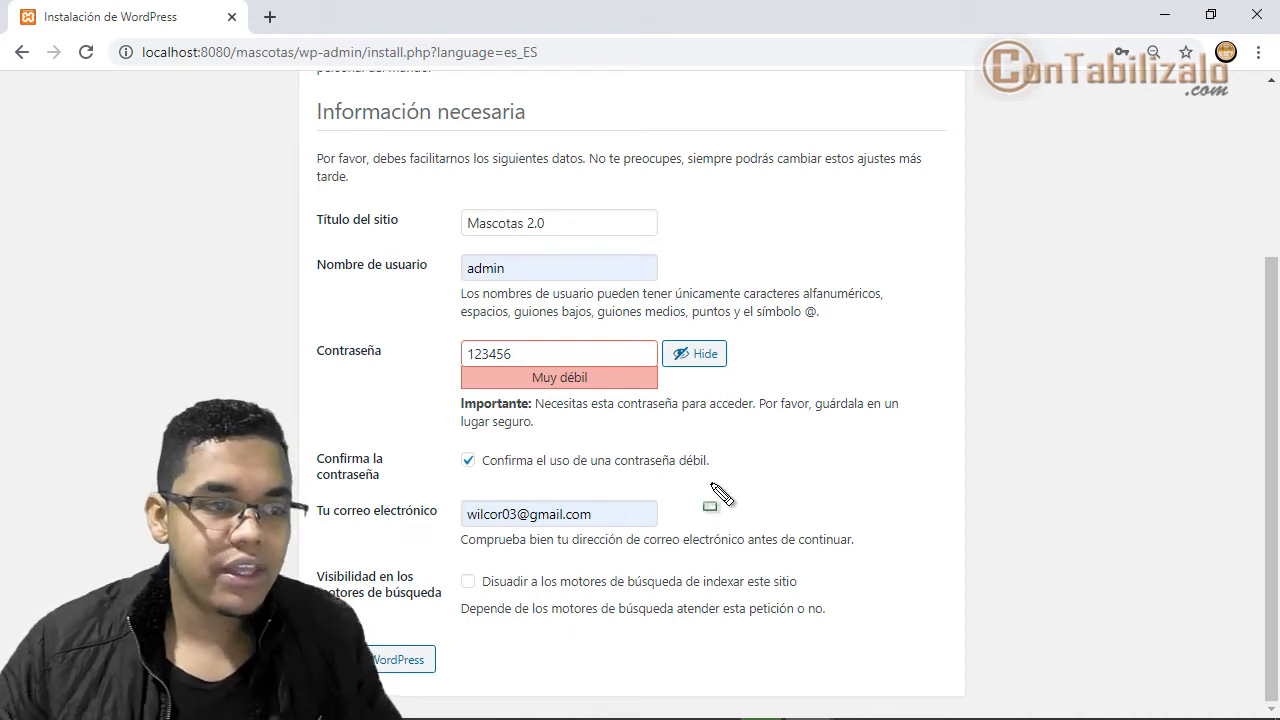
- Hide the admin password so its characters are masked again
mouse_move(422, 188)
left_mouse_down()
mouse_move(790, 672)
mouse_move(864, 636)
left_mouse_up()
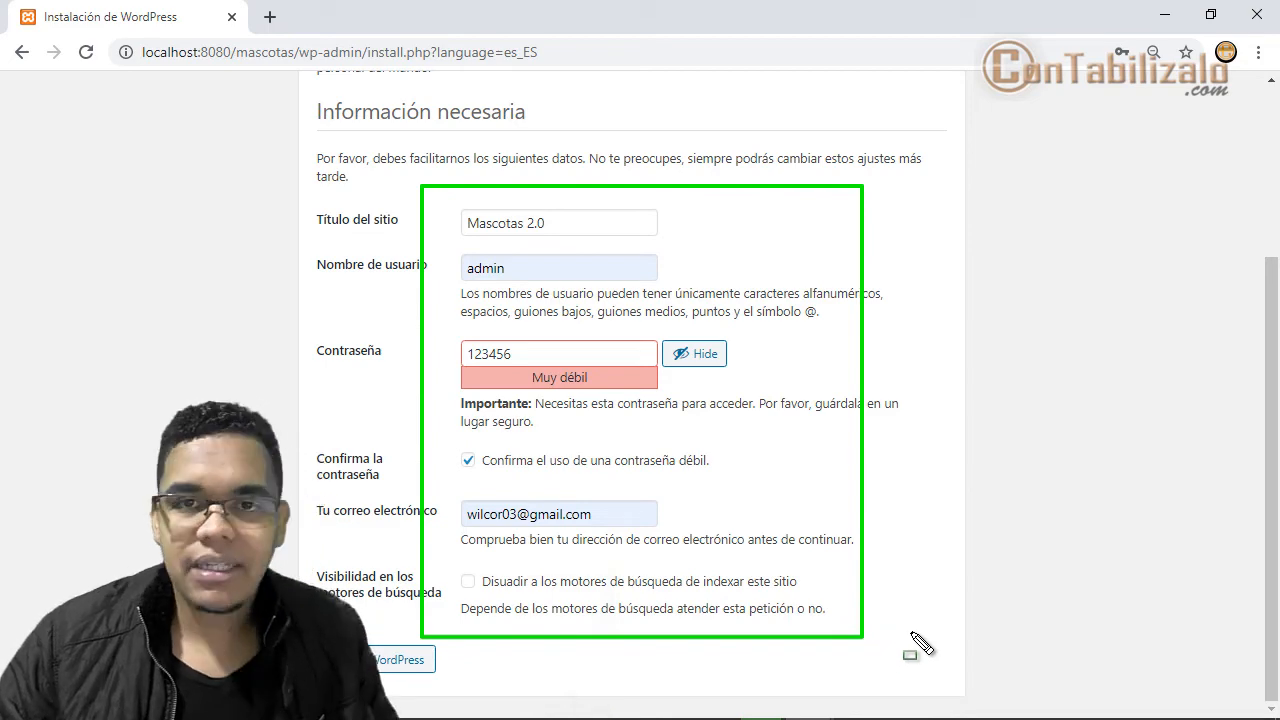
key("Escape")
key("Escape")
left_click(694, 353)
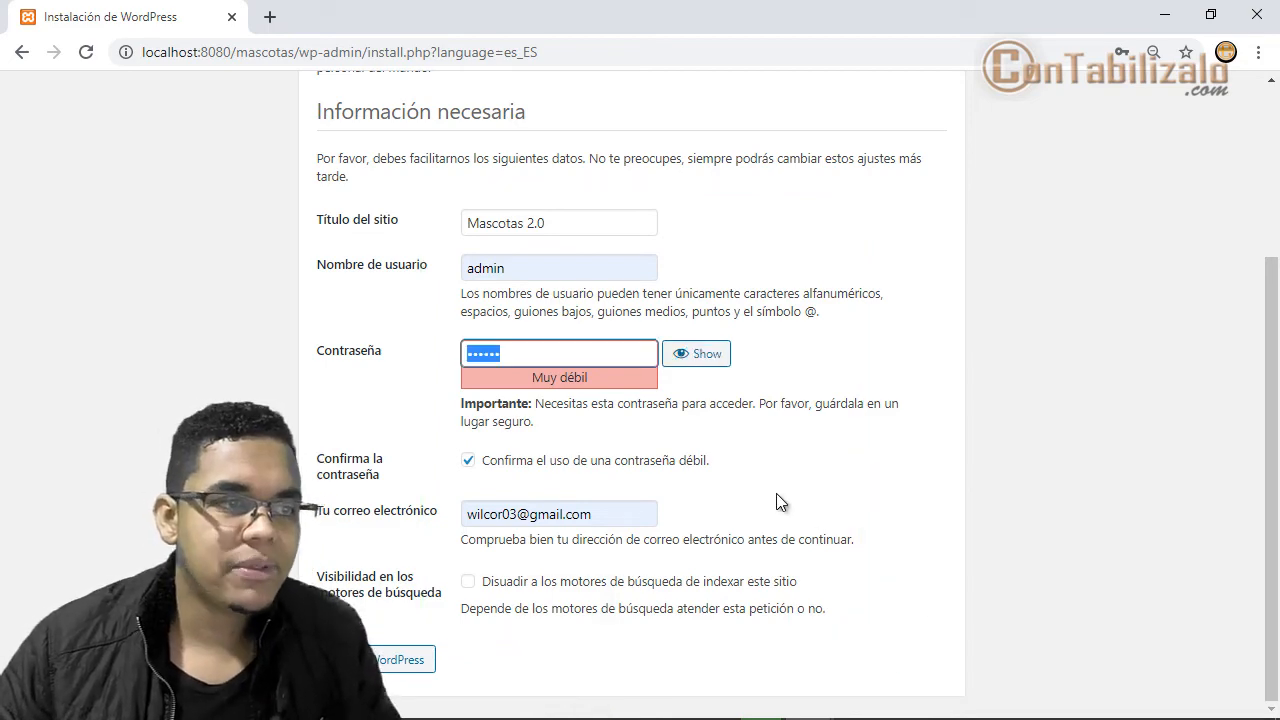
scroll(776, 493, "up", 3)
scroll(790, 551, "down", 3)
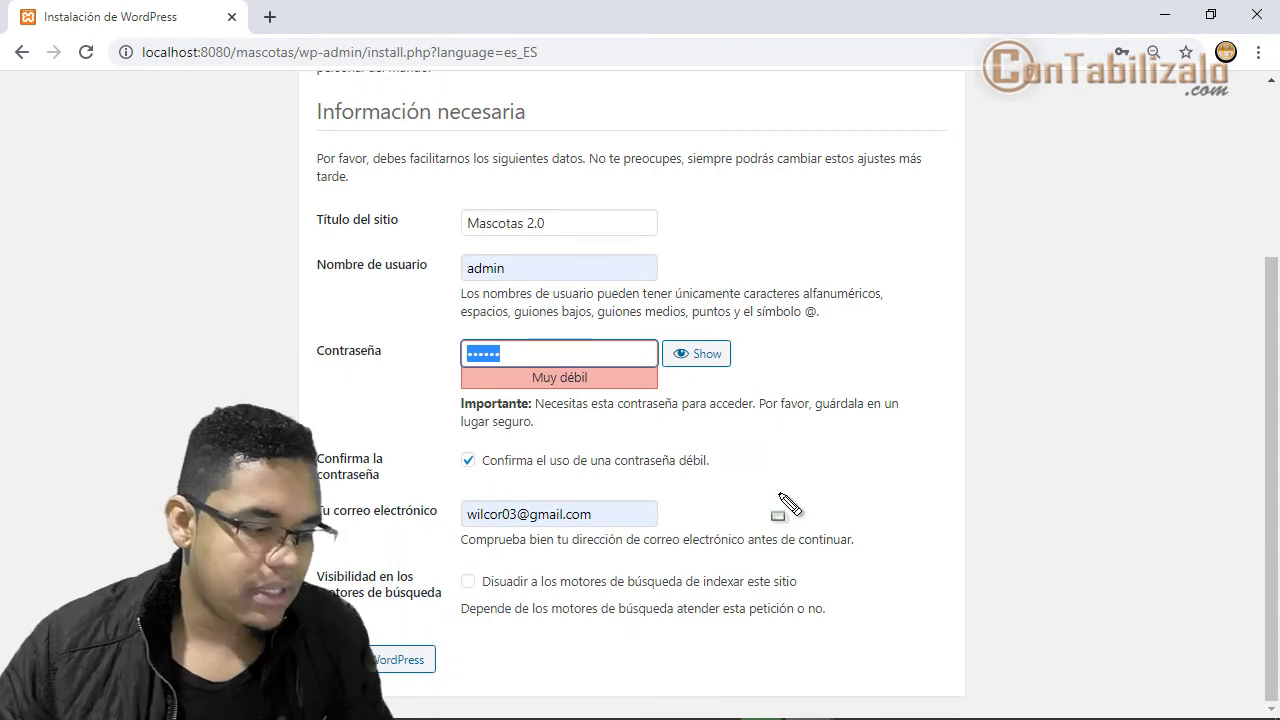
- Run the WordPress installation with Instalar WordPress
key("ctrl+2")
left_click_drag(449, 206, 702, 244)
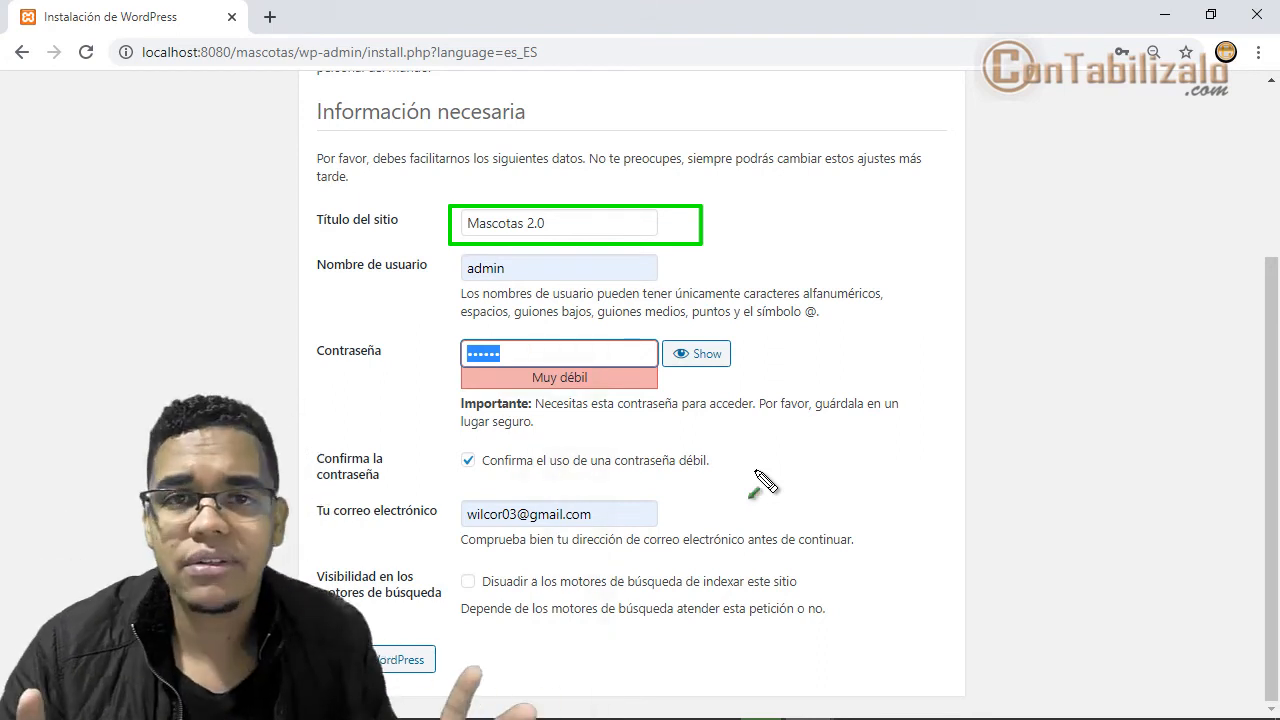
left_click_drag(668, 252, 808, 410)
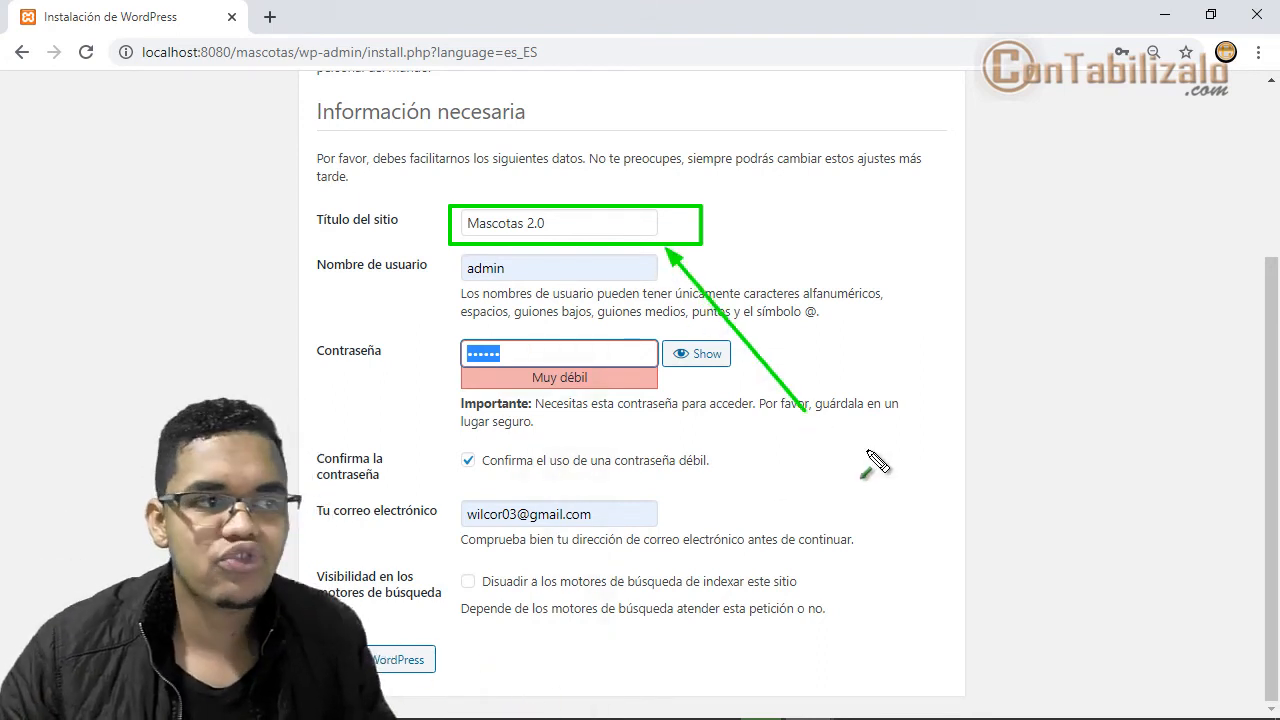
key("Escape")
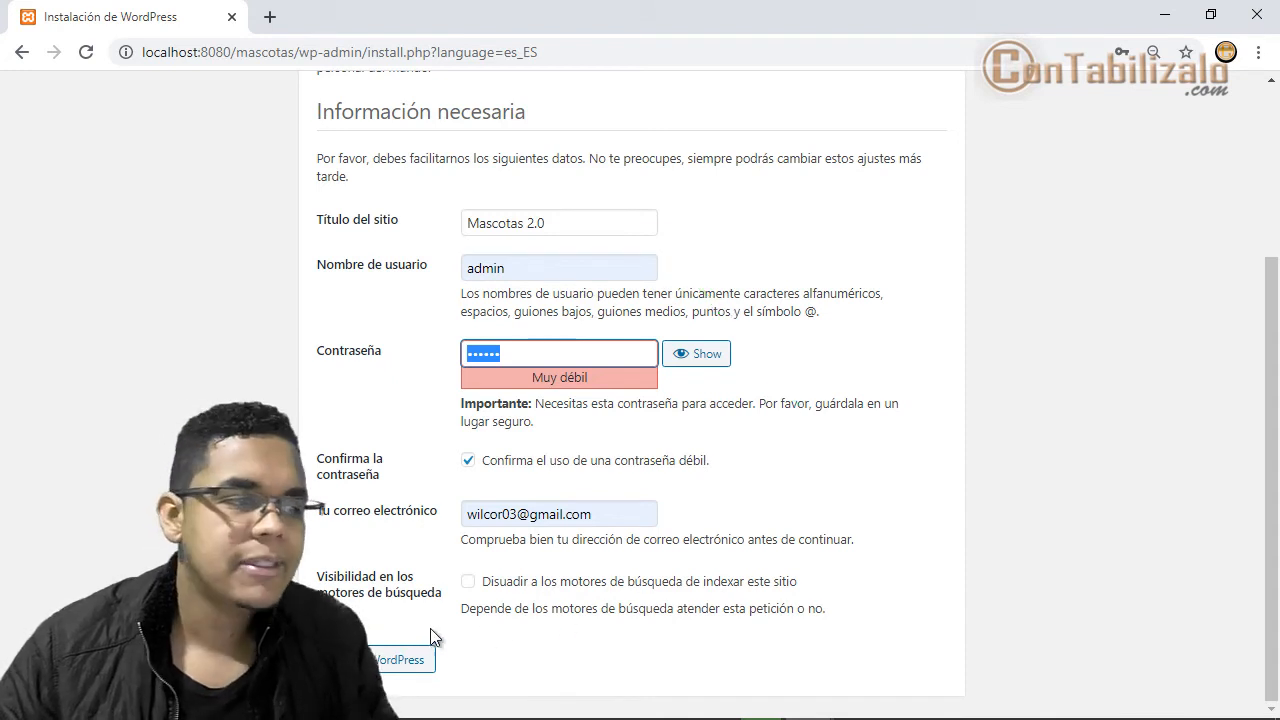
left_click(410, 659)
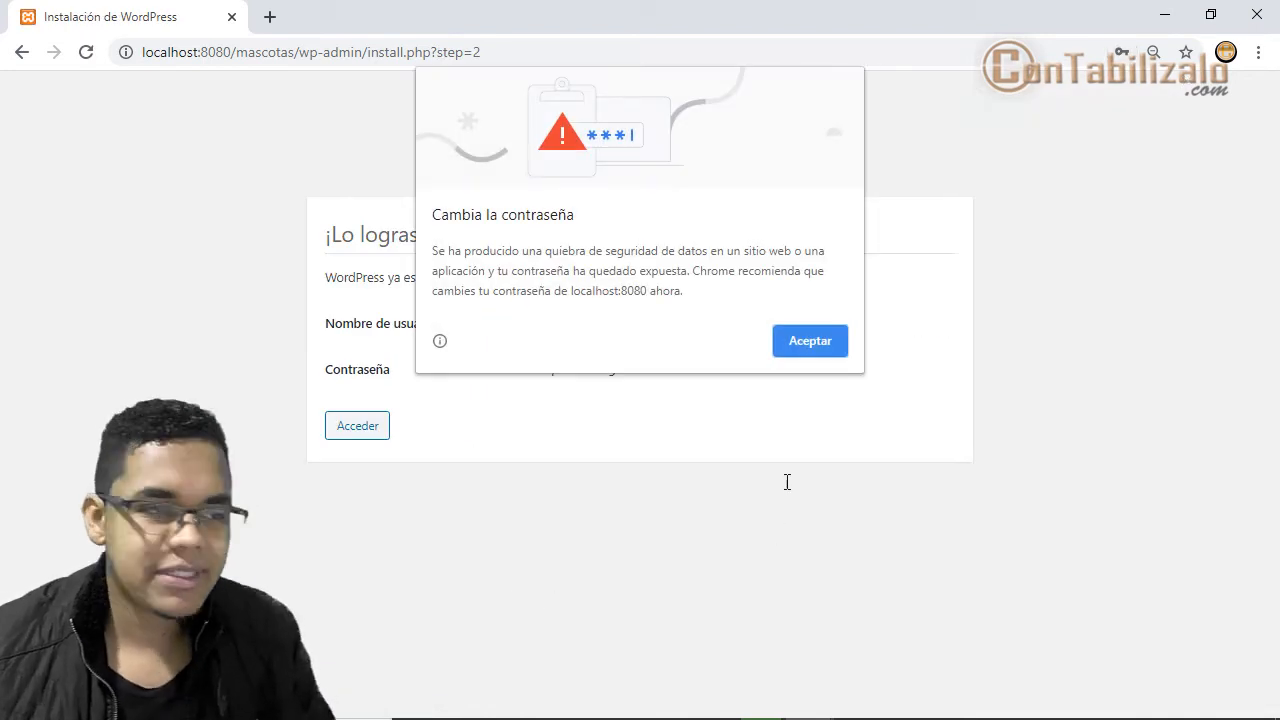
- Dismiss Chrome's breached-password and update-password prompts, then go to the Mascotas 2.0 login page
left_click(807, 343)
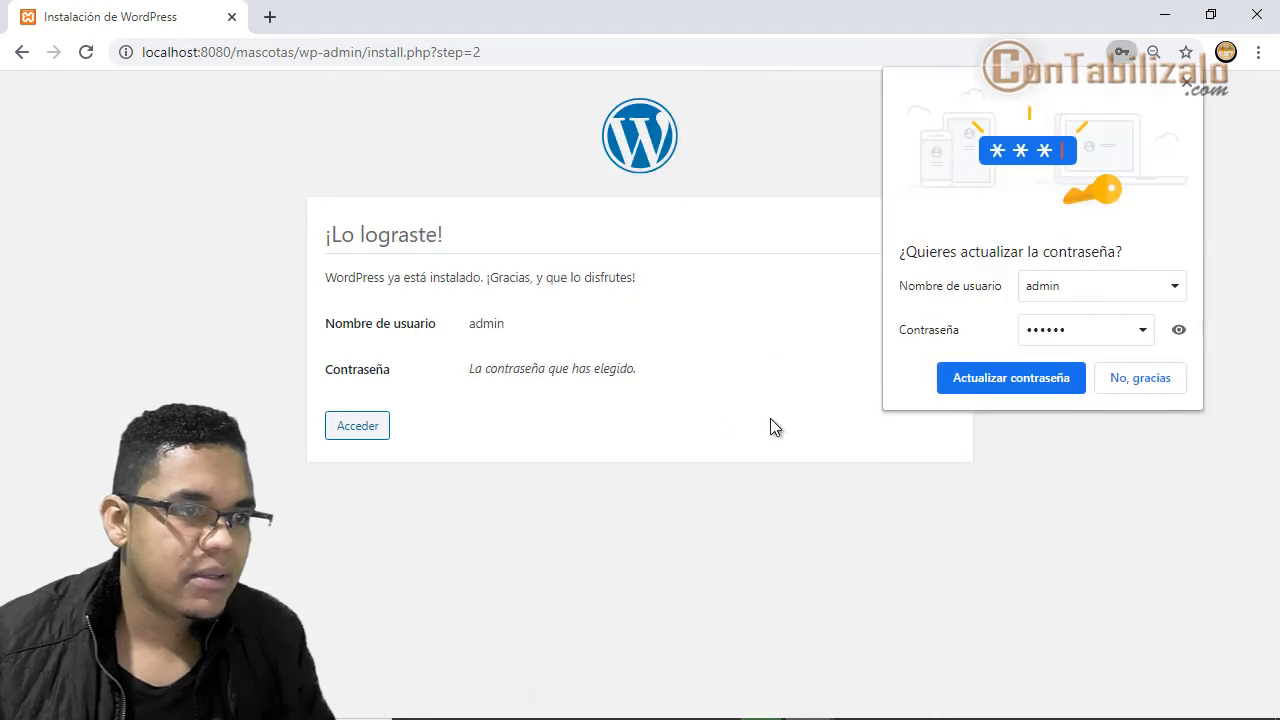
left_click(1186, 86)
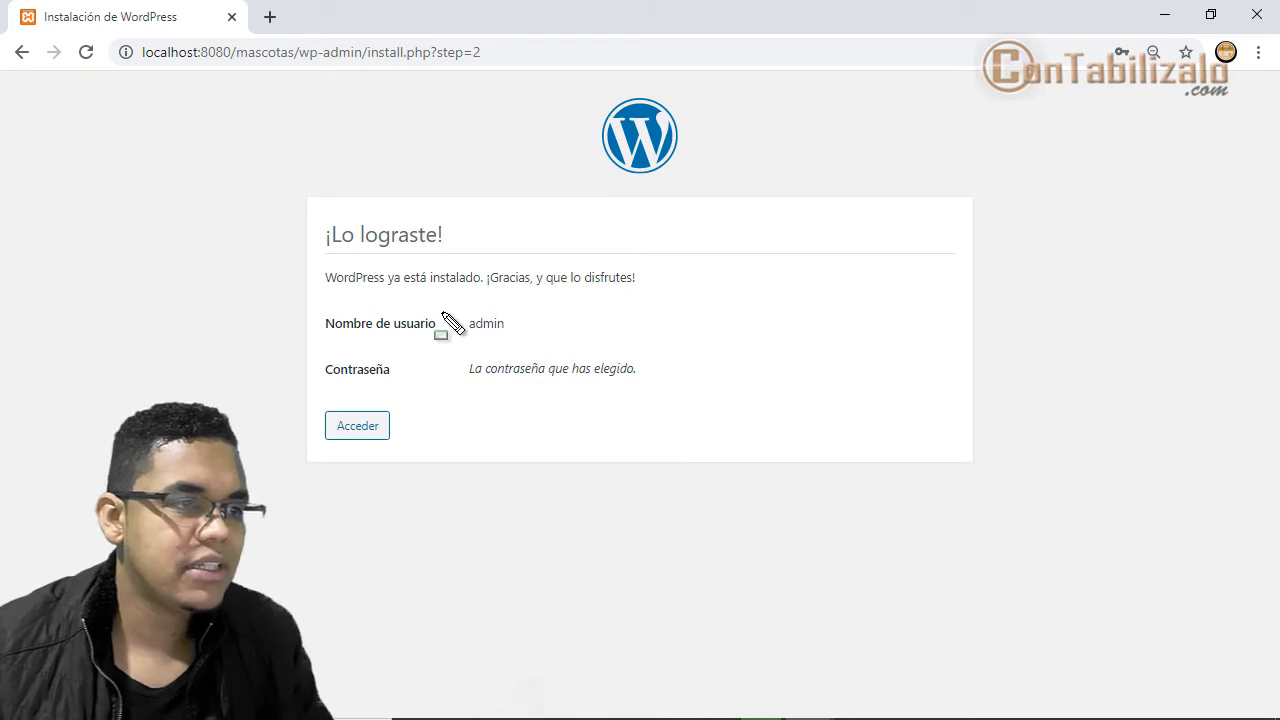
left_click_drag(292, 300, 532, 338)
mouse_move(312, 348)
left_mouse_down()
mouse_move(714, 425)
mouse_move(735, 395)
left_mouse_up()
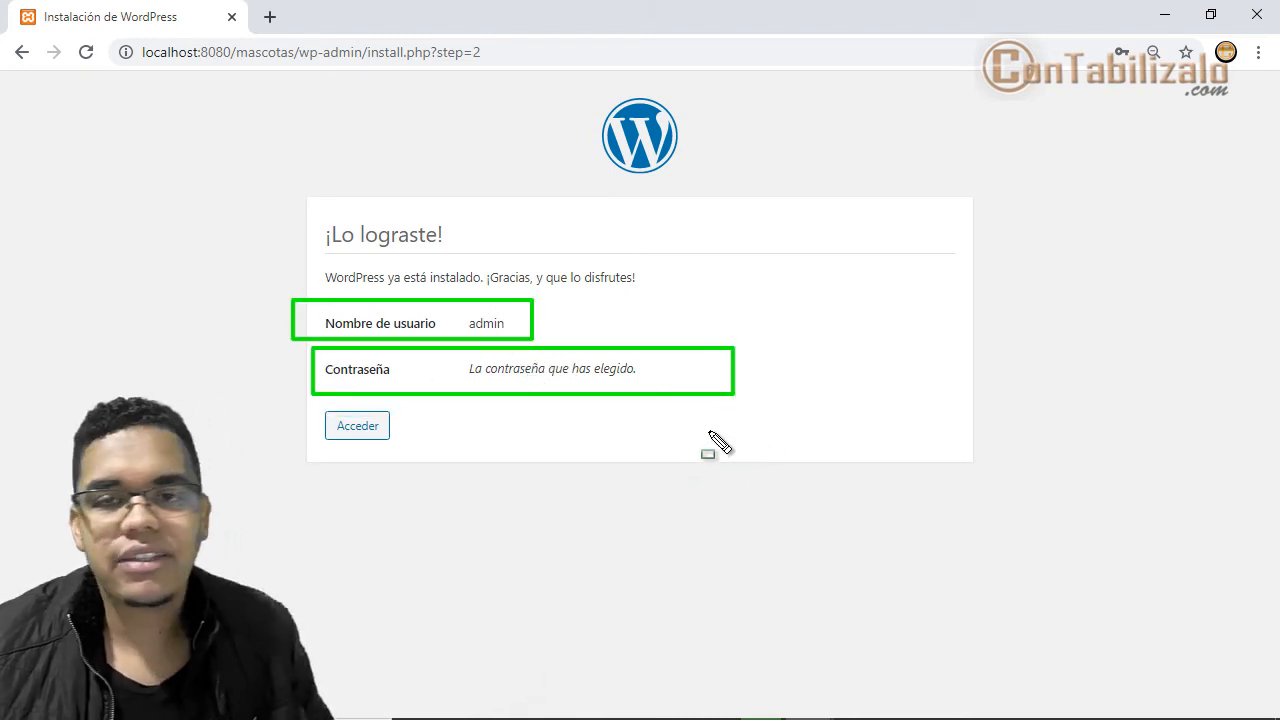
key("Escape")
left_click(350, 430)
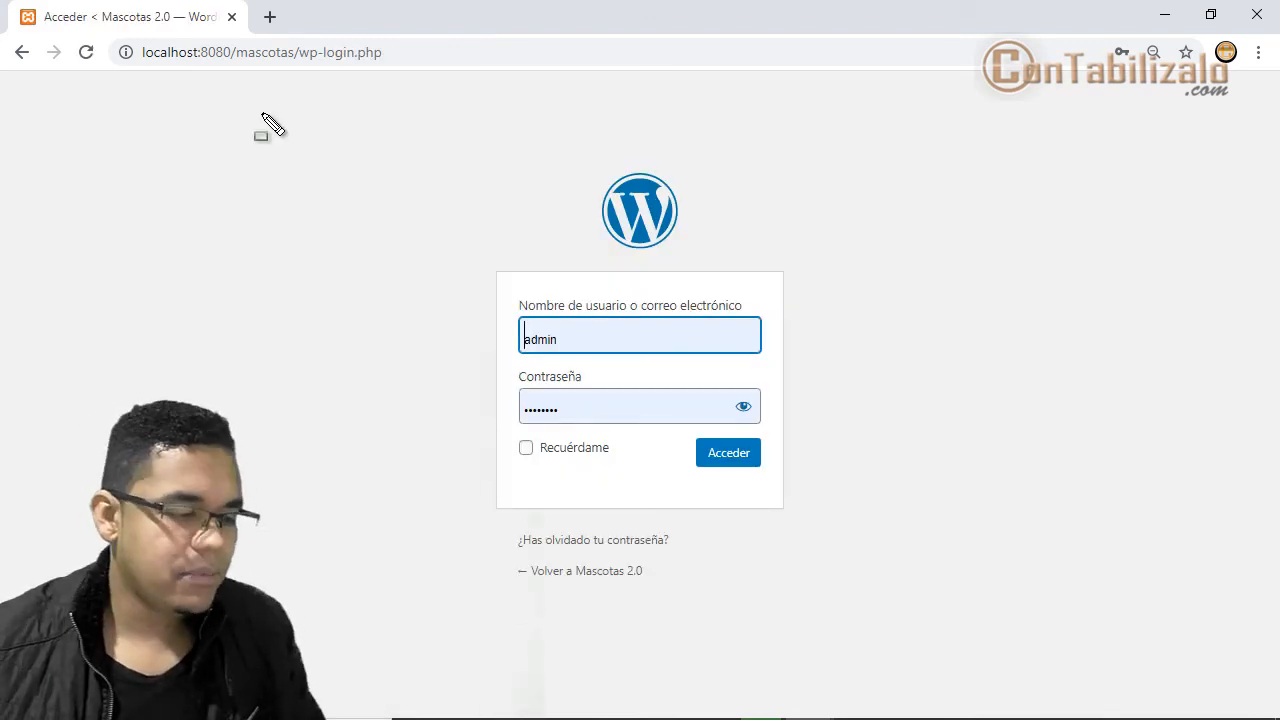
- Show the password as plain text, re-enter the admin password, and tick Recuérdame
left_click_drag(131, 33, 451, 68)
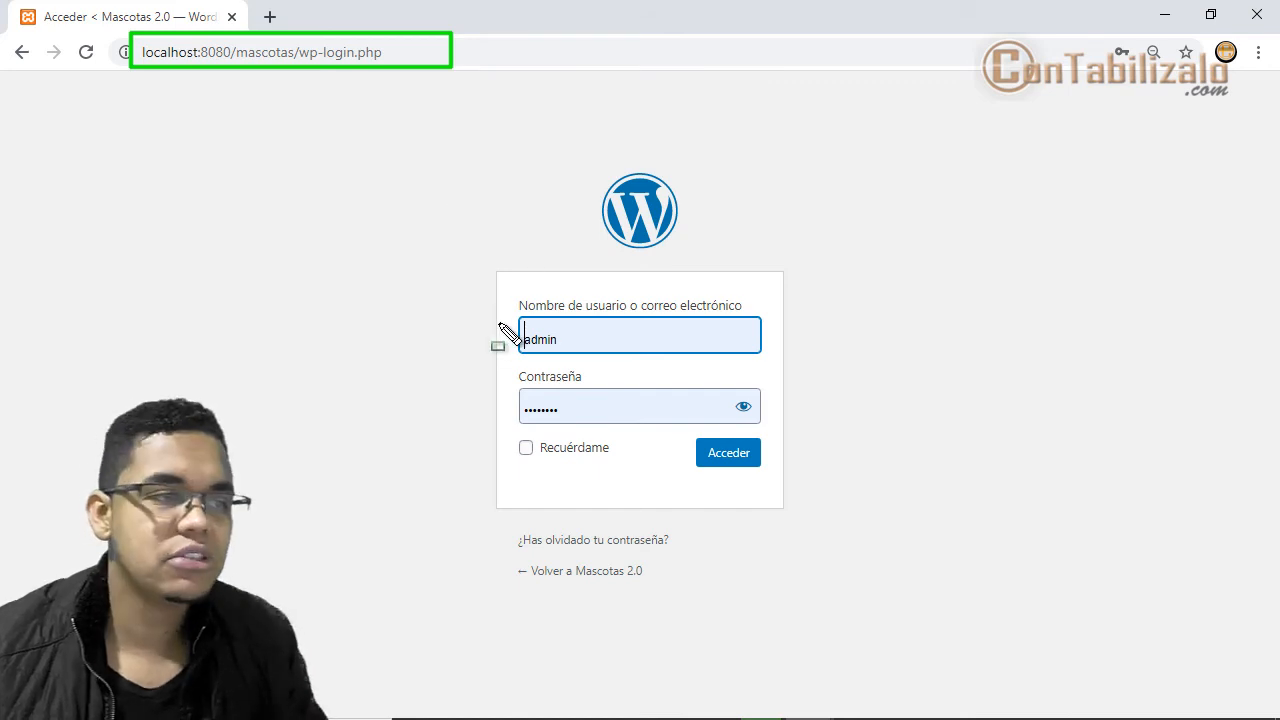
left_click_drag(488, 308, 614, 360)
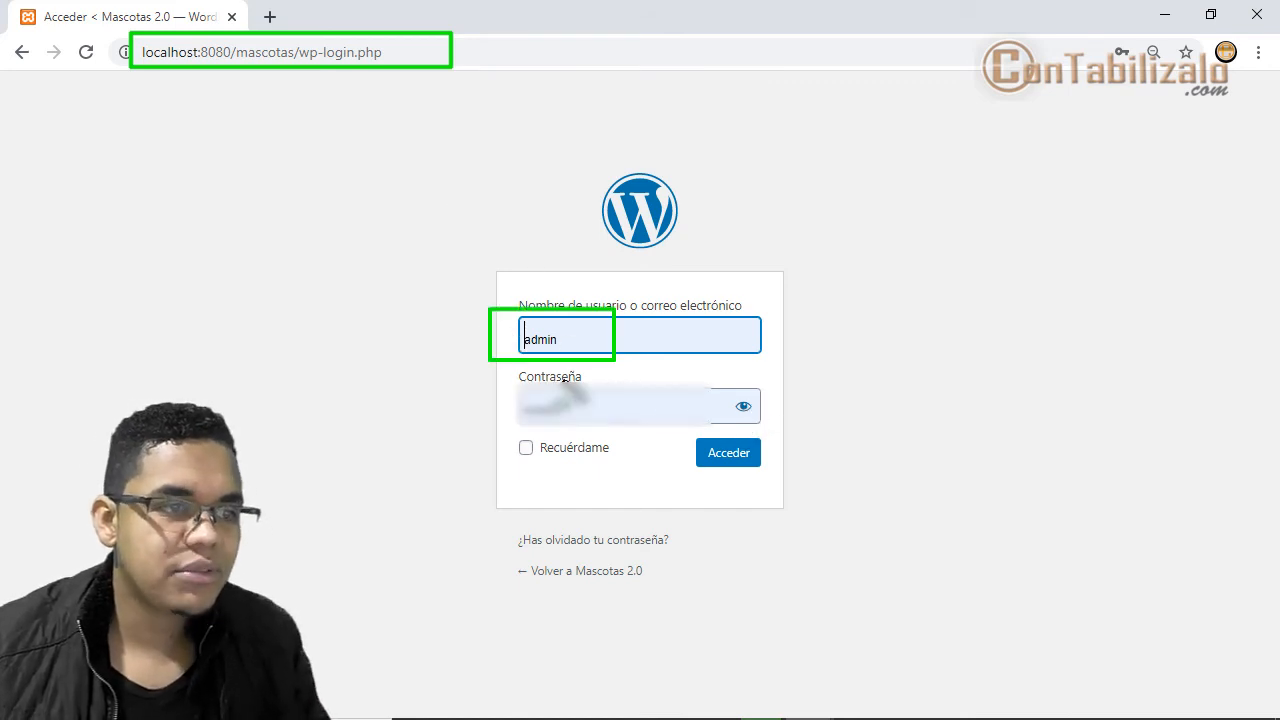
mouse_move(507, 376)
left_mouse_down()
mouse_move(771, 456)
mouse_move(801, 431)
left_mouse_up()
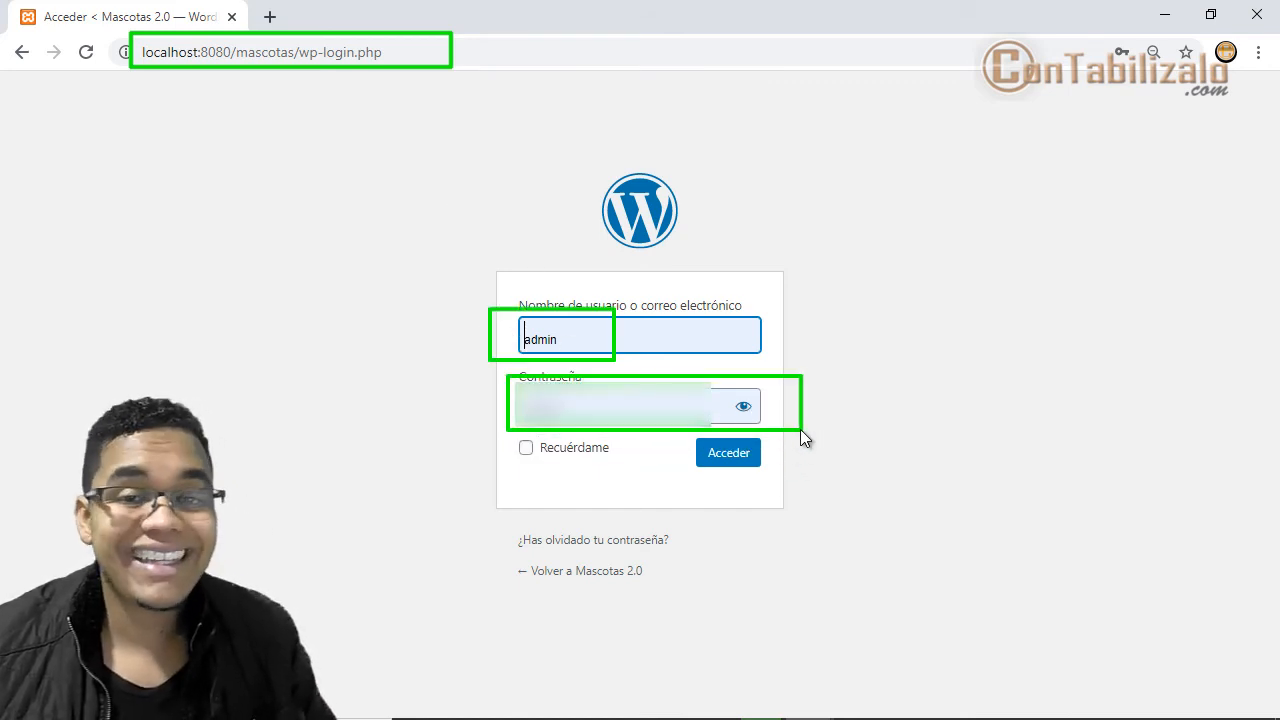
key("Escape")
left_click(743, 407)
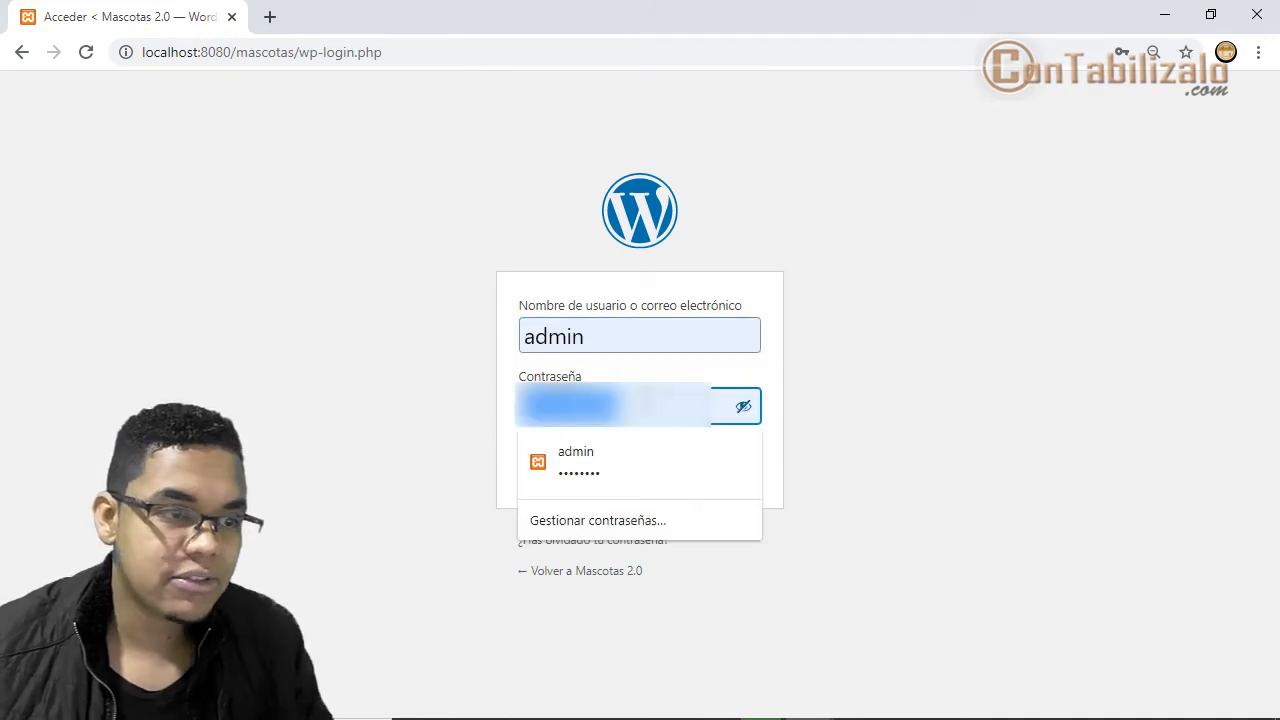
type("123456")
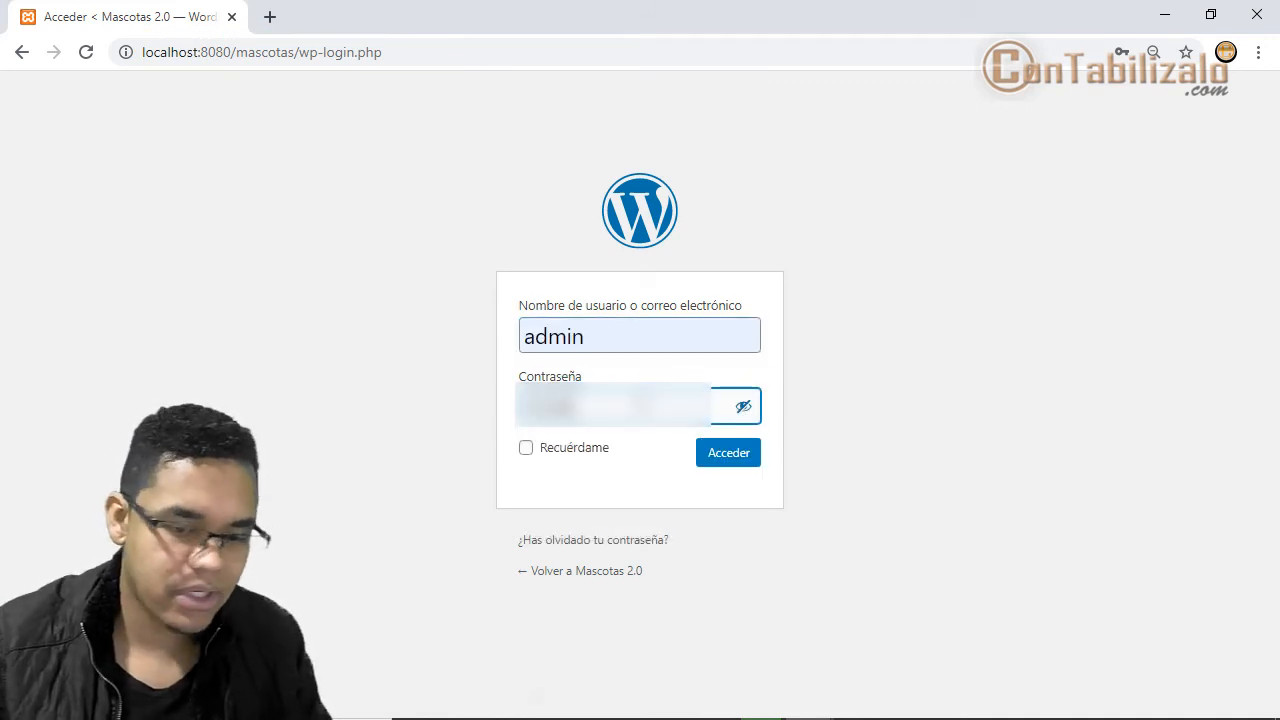
left_click(541, 453)
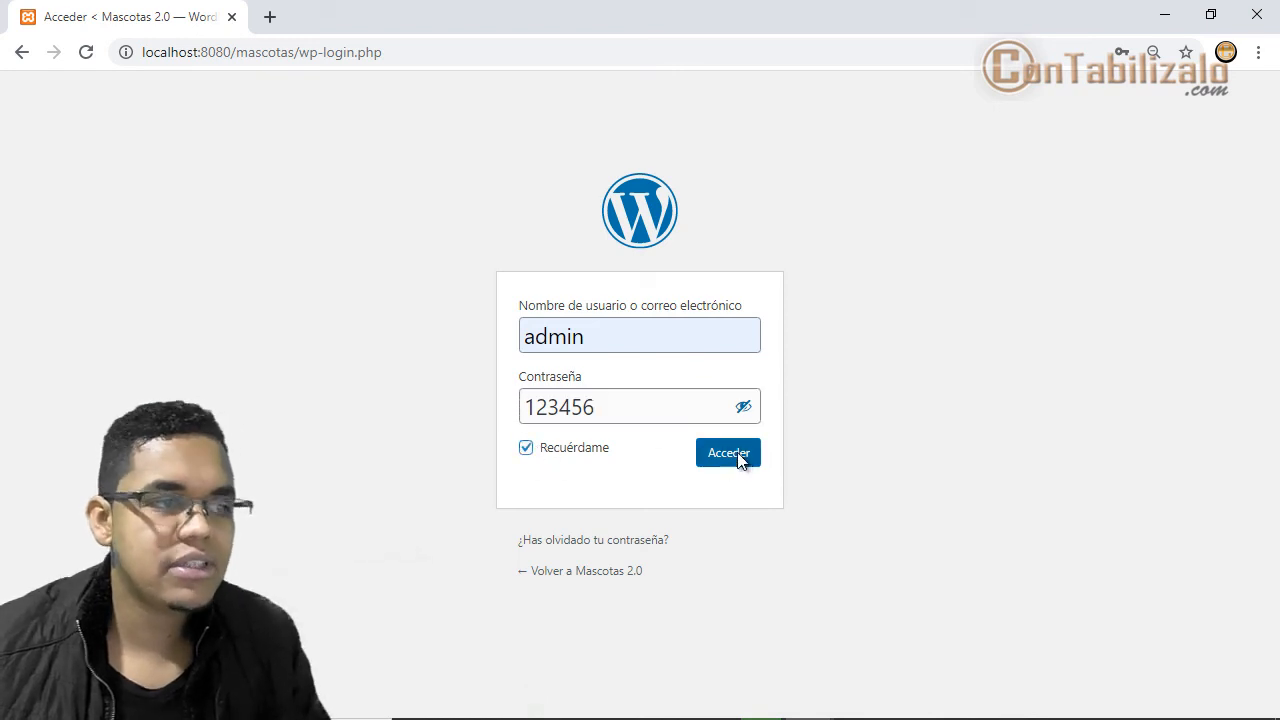